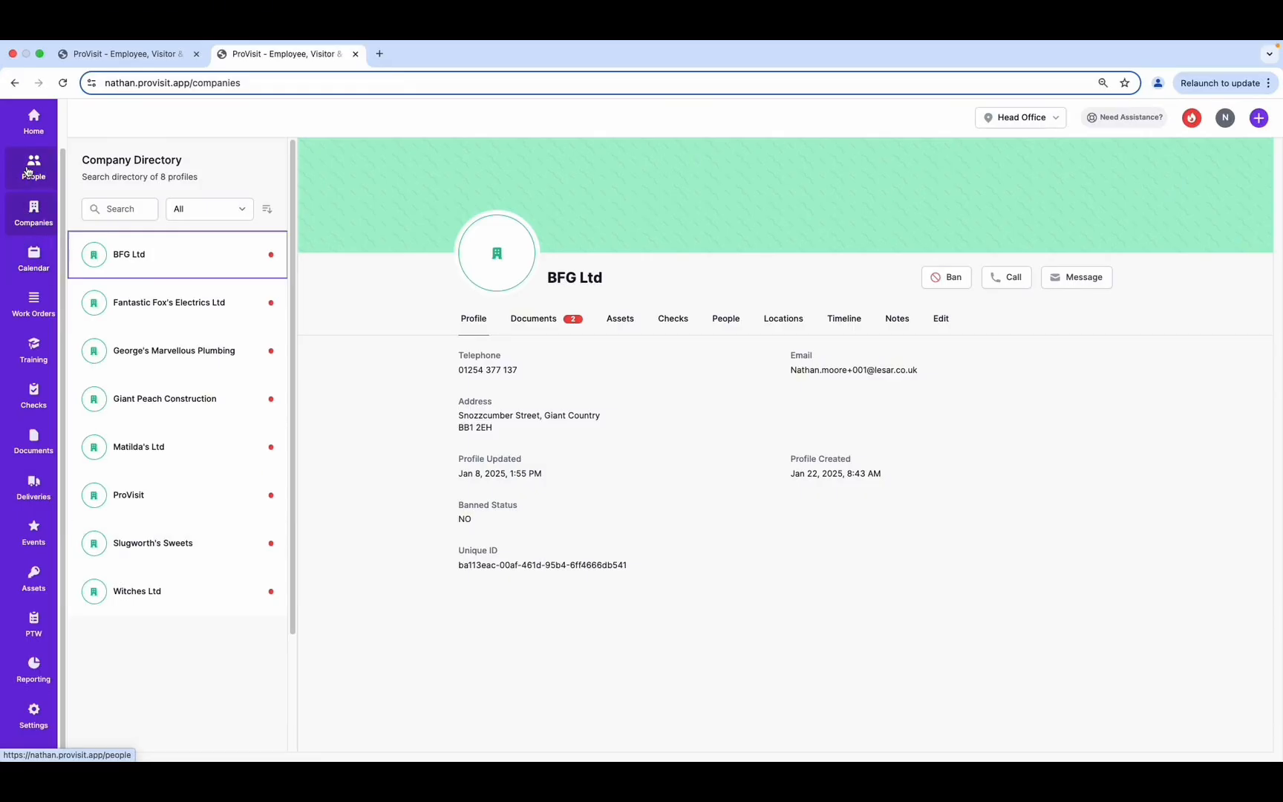
# In the People directory, try two name searches that find no one, then clear the search box
pyautogui.click(28, 171)
pyautogui.click(117, 212)
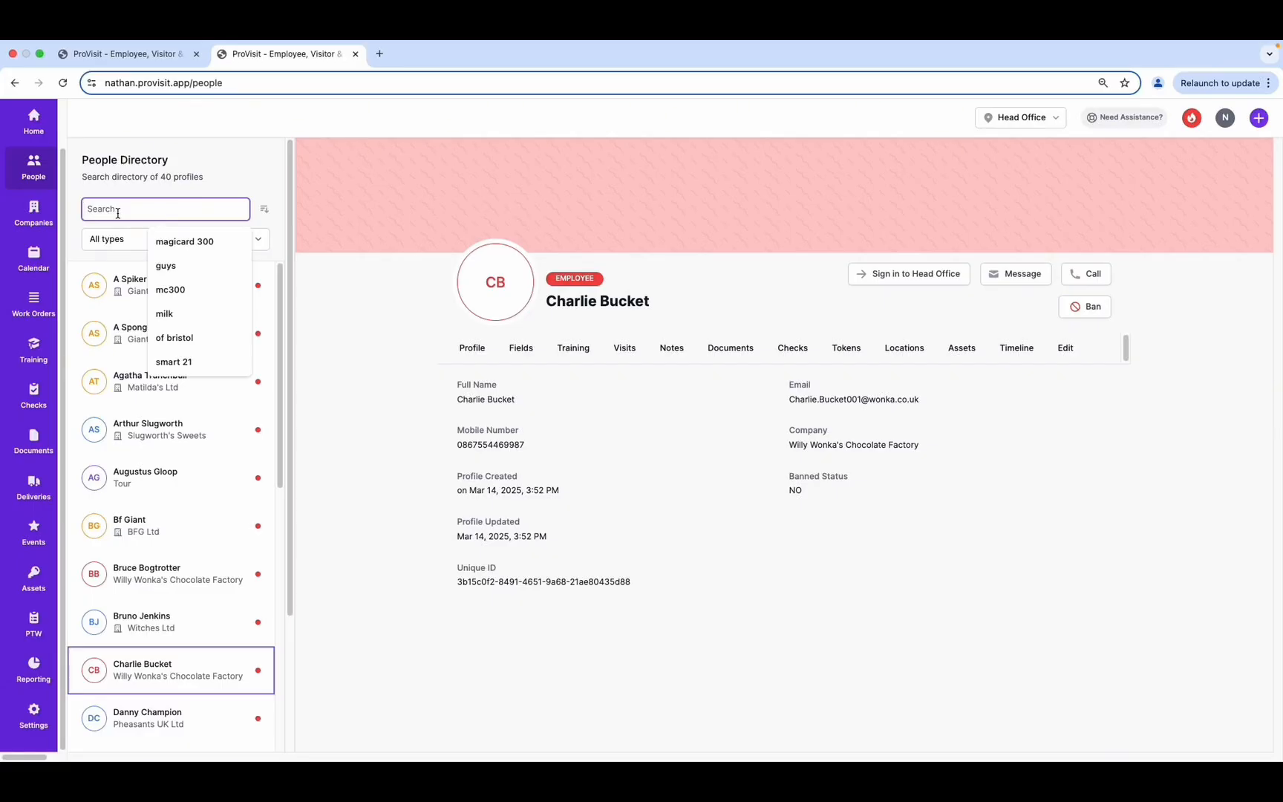
pyautogui.write('Mari')
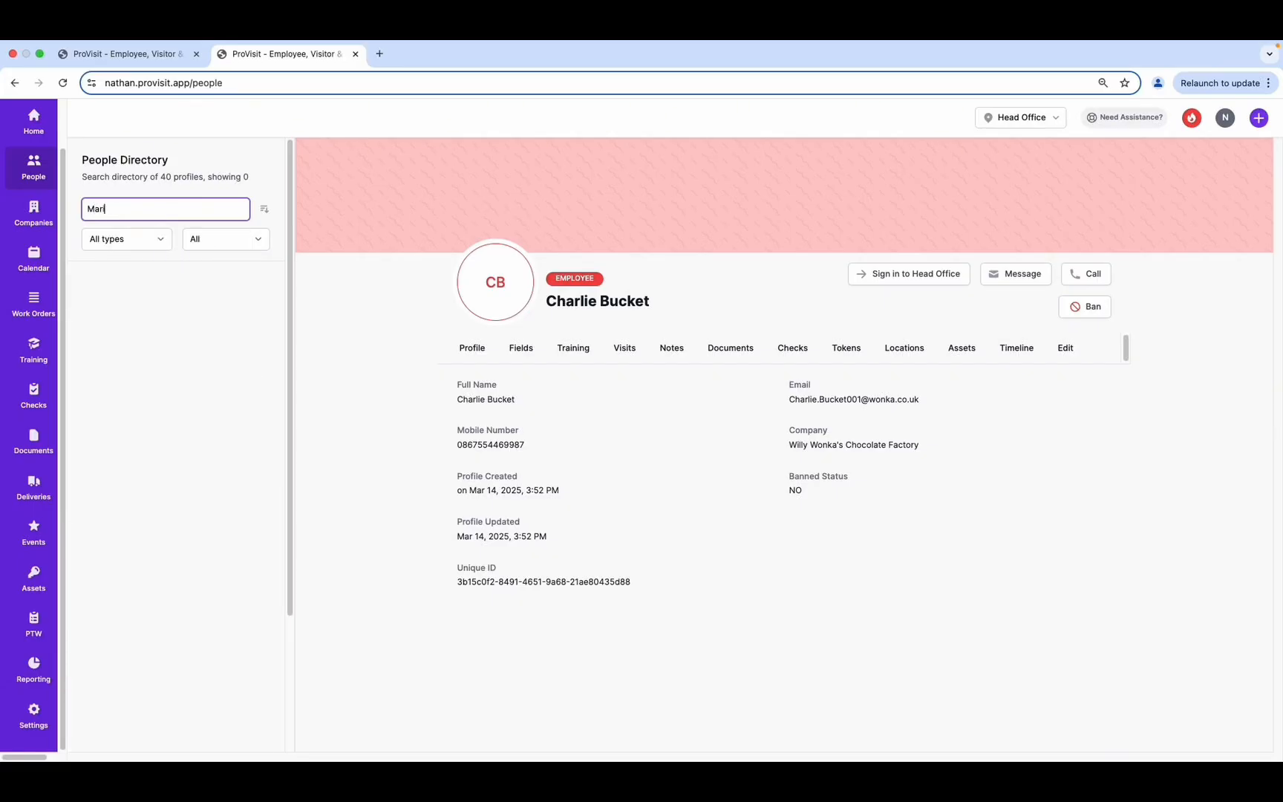
pyautogui.press('BackSpace')
pyautogui.press('BackSpace')
pyautogui.press('BackSpace')
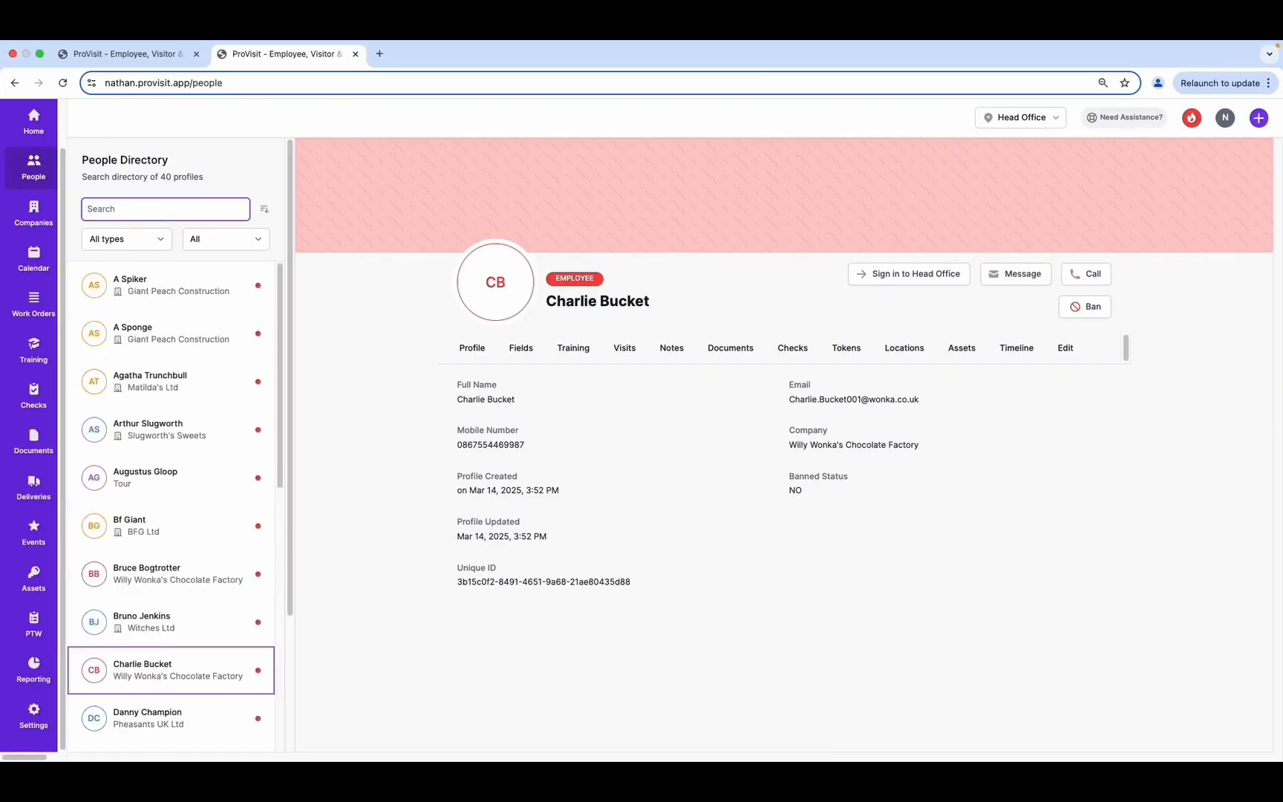
pyautogui.write('Lu')
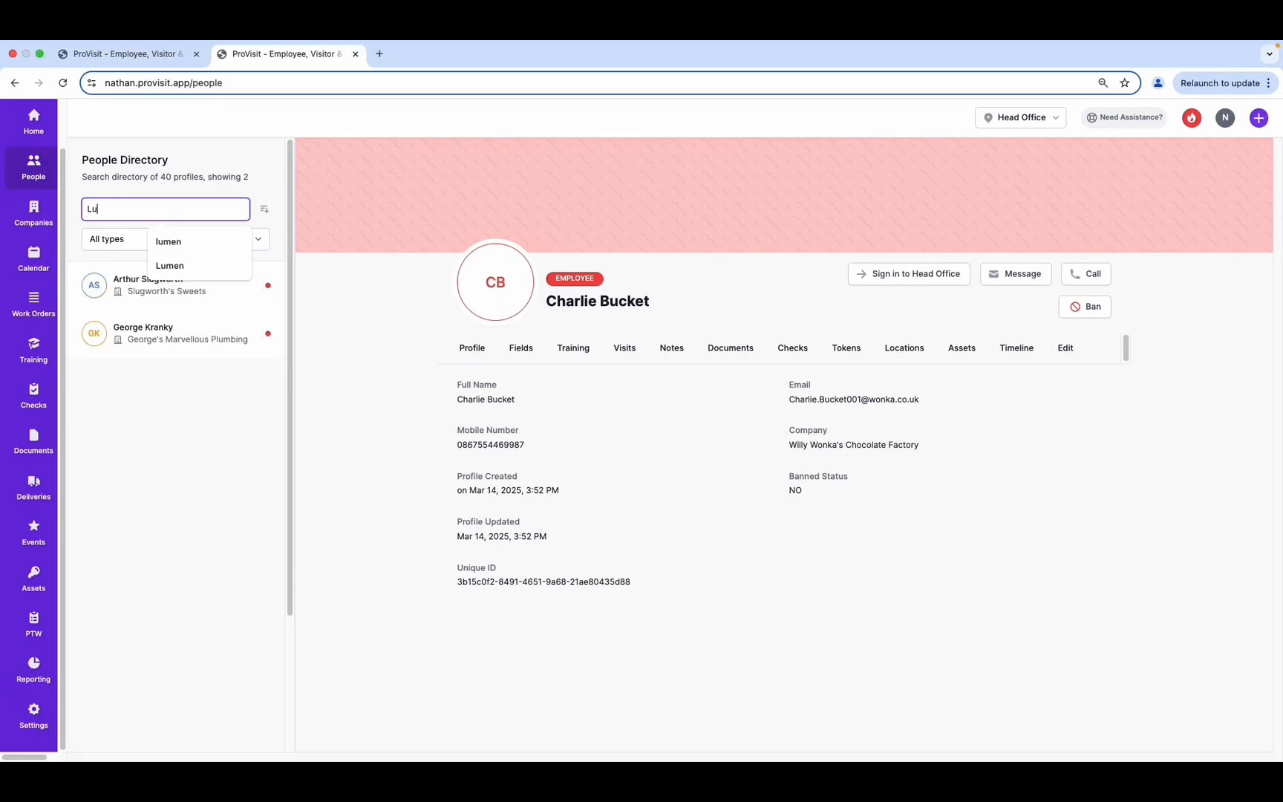
pyautogui.write('i')
pyautogui.press('BackSpace')
pyautogui.press('BackSpace')
pyautogui.press('BackSpace')
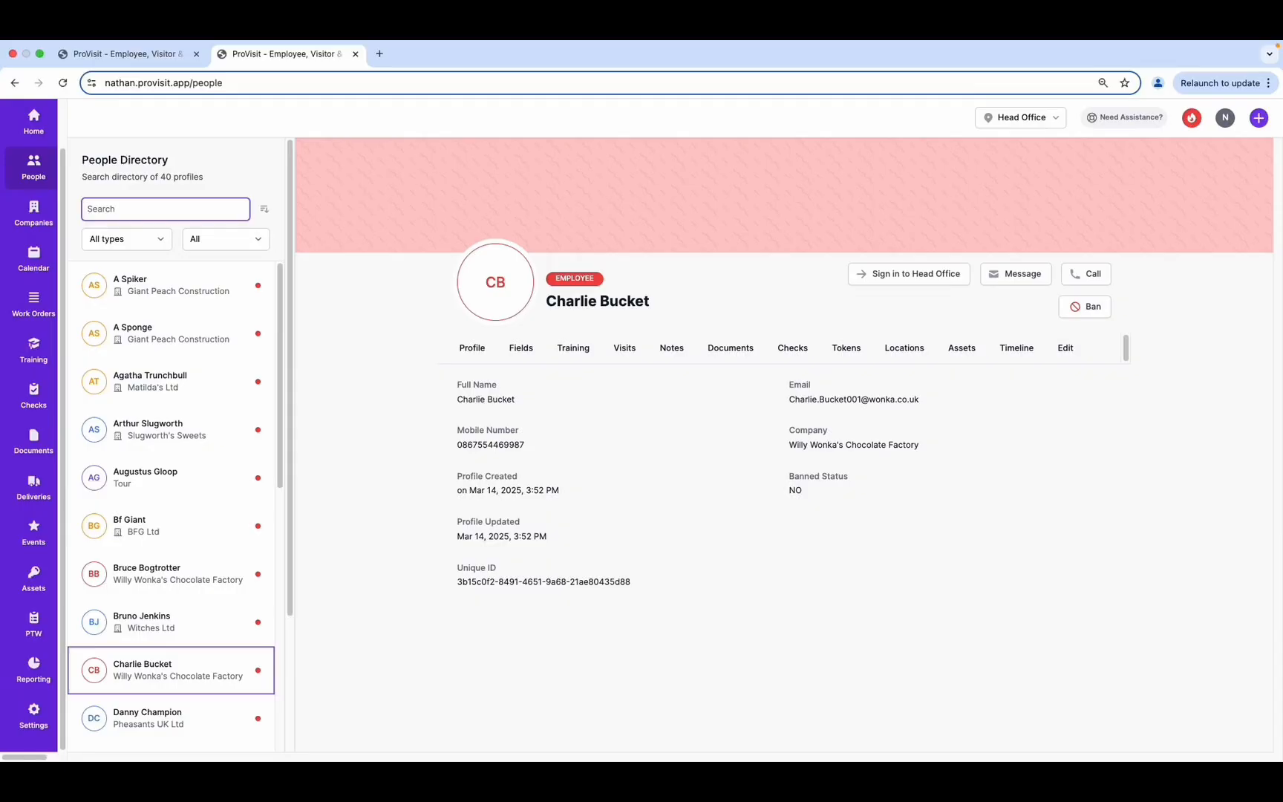
# Start a new company named Nintendo Plumbing
pyautogui.click(1261, 122)
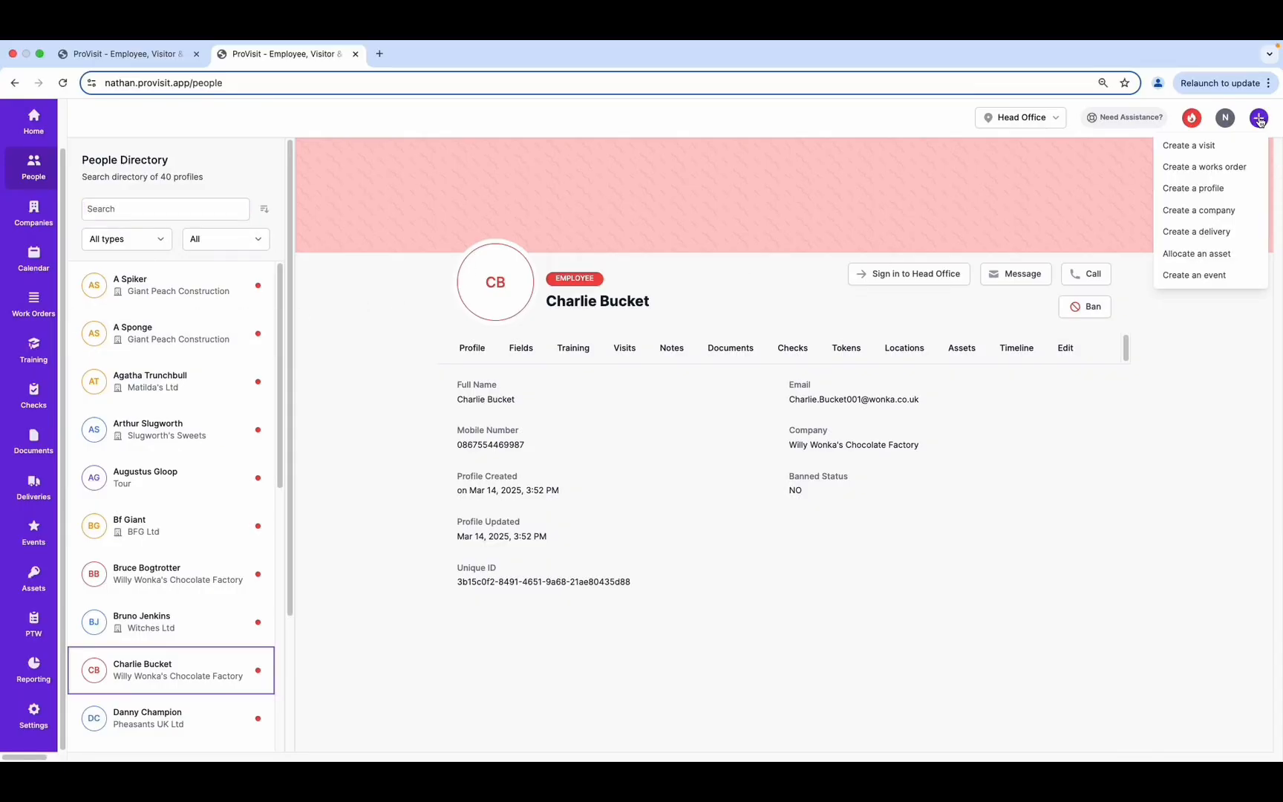
pyautogui.click(1220, 211)
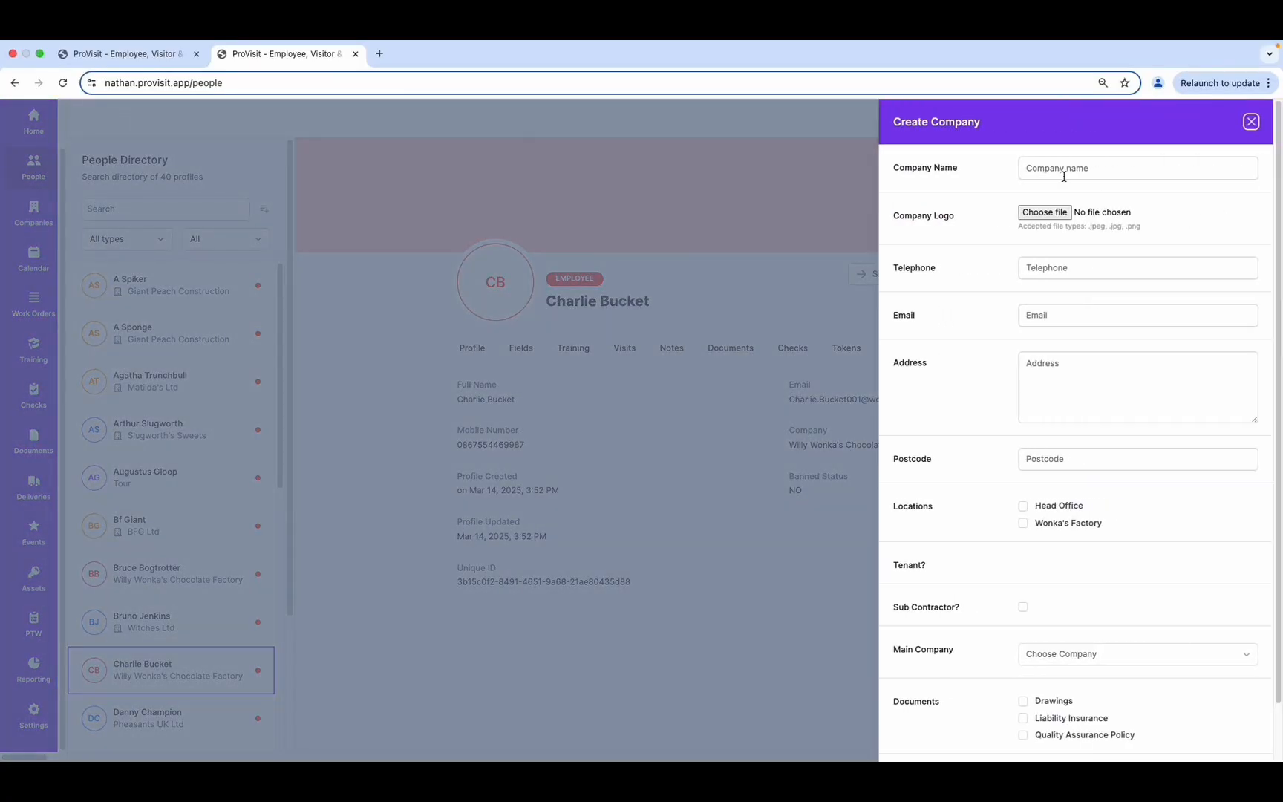
pyautogui.click(1133, 170)
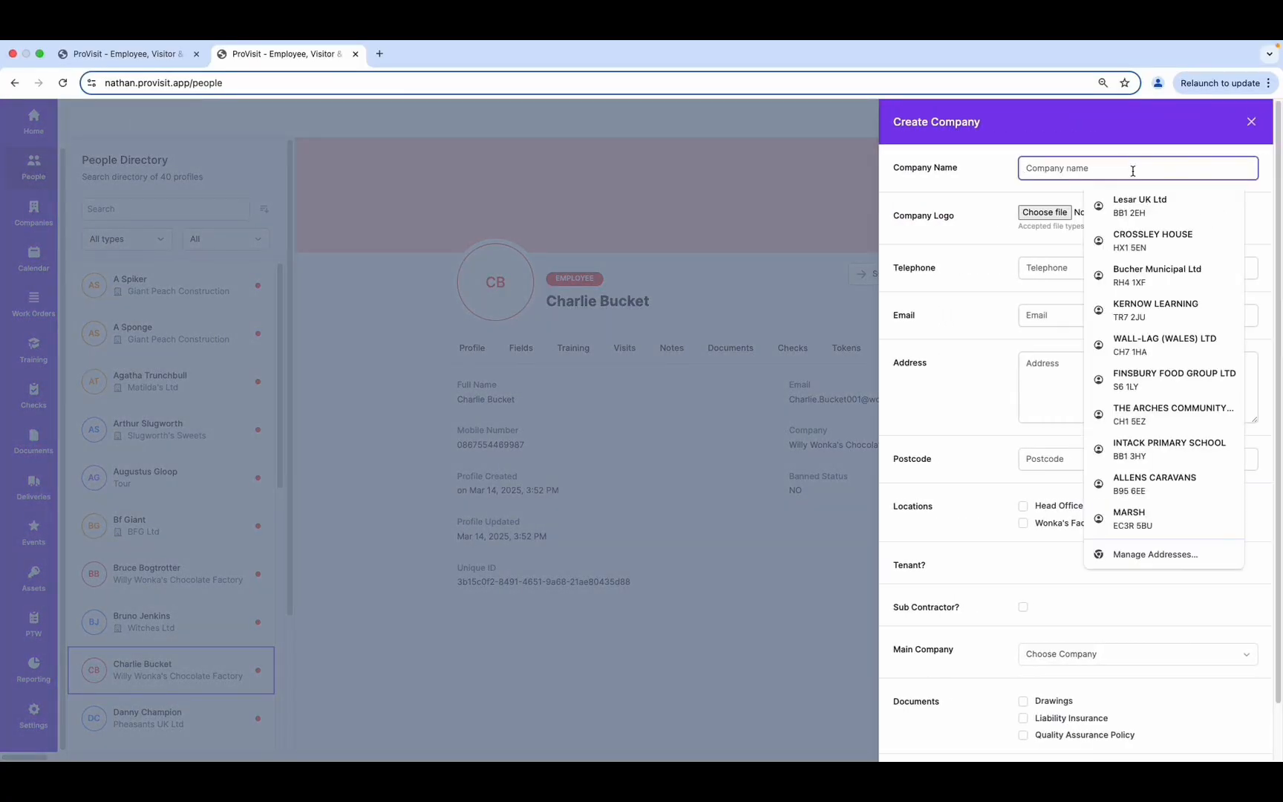
pyautogui.write('Nintendo Plumbing')
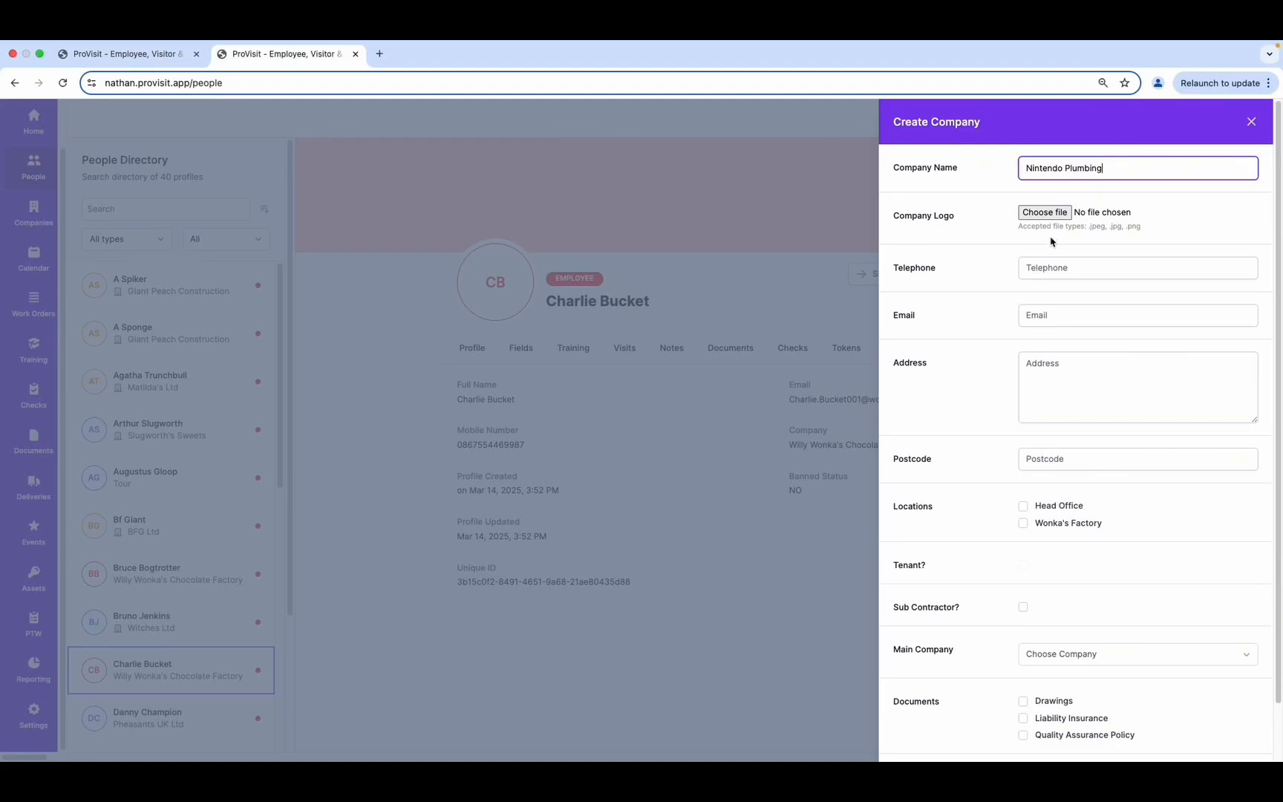
# Enter the company's telephone, email, address and postcode, and tick Head Office
pyautogui.click(1070, 272)
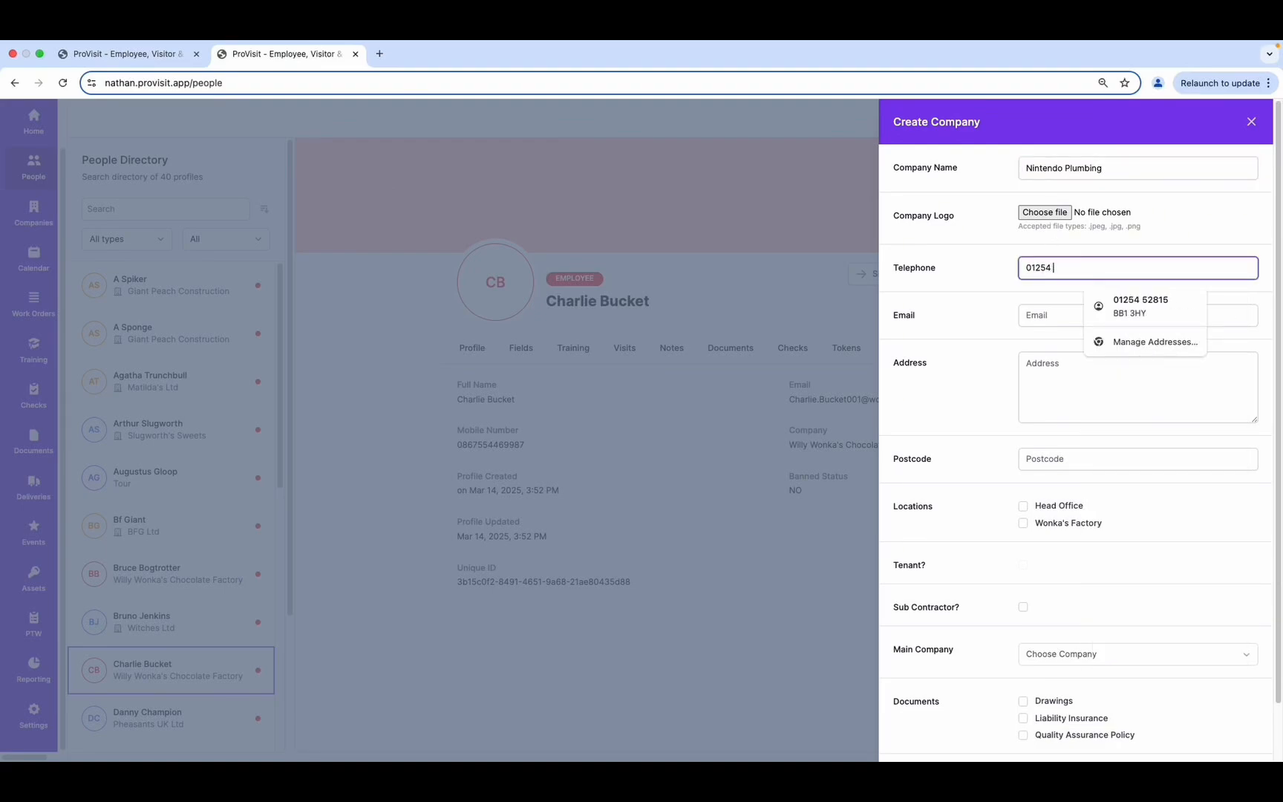
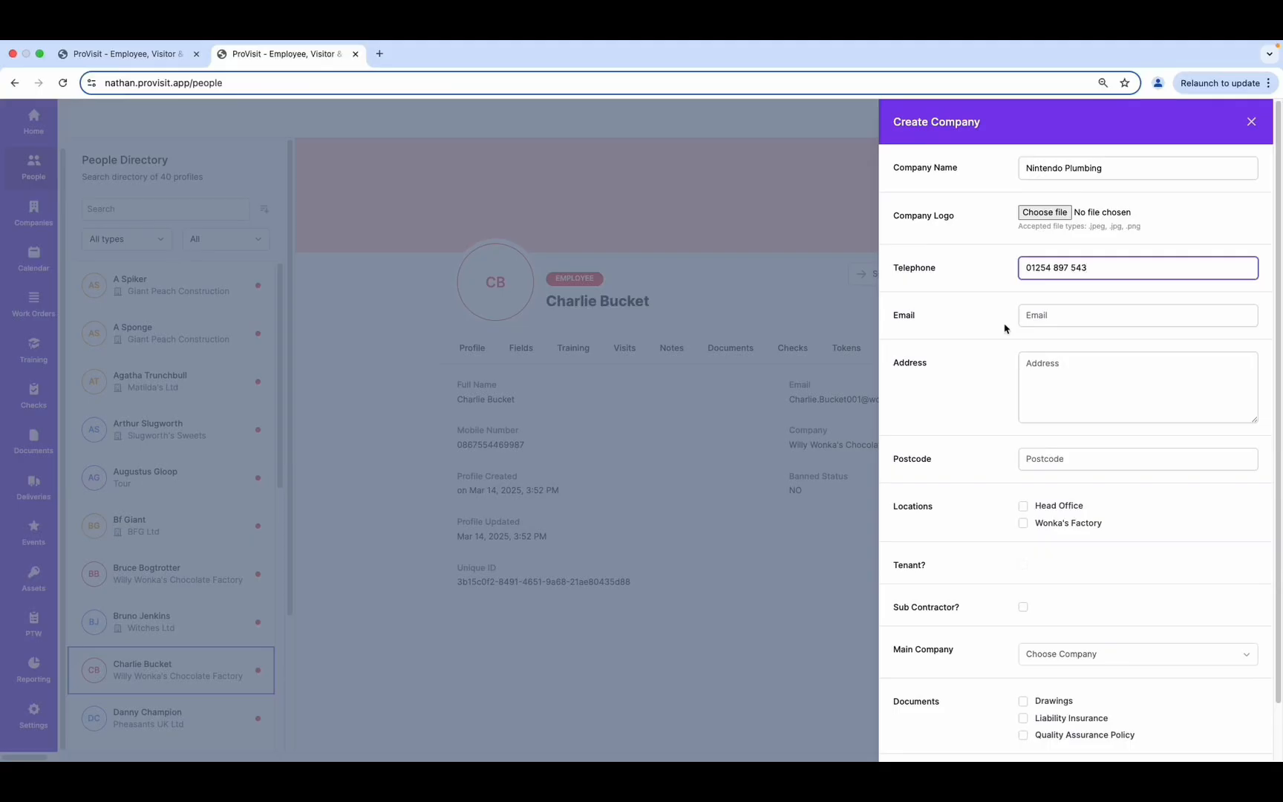
pyautogui.click(1040, 317)
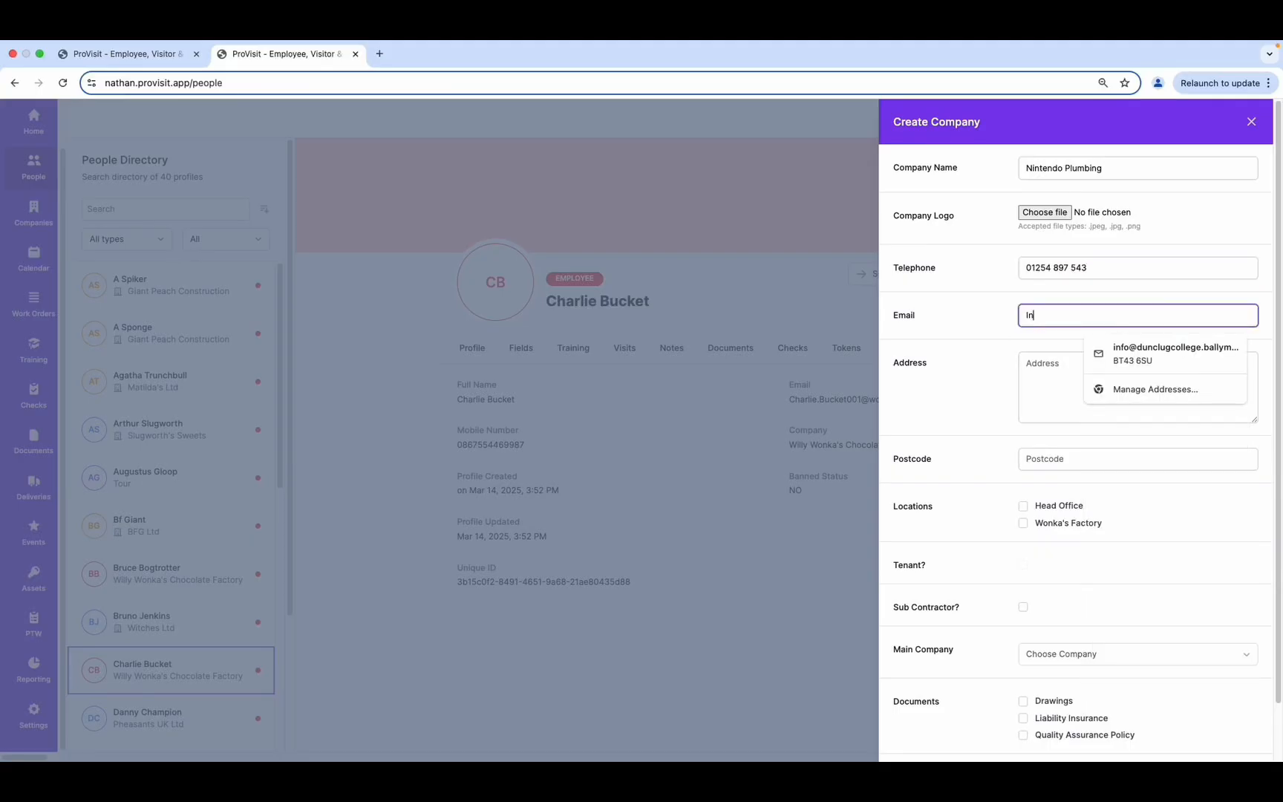
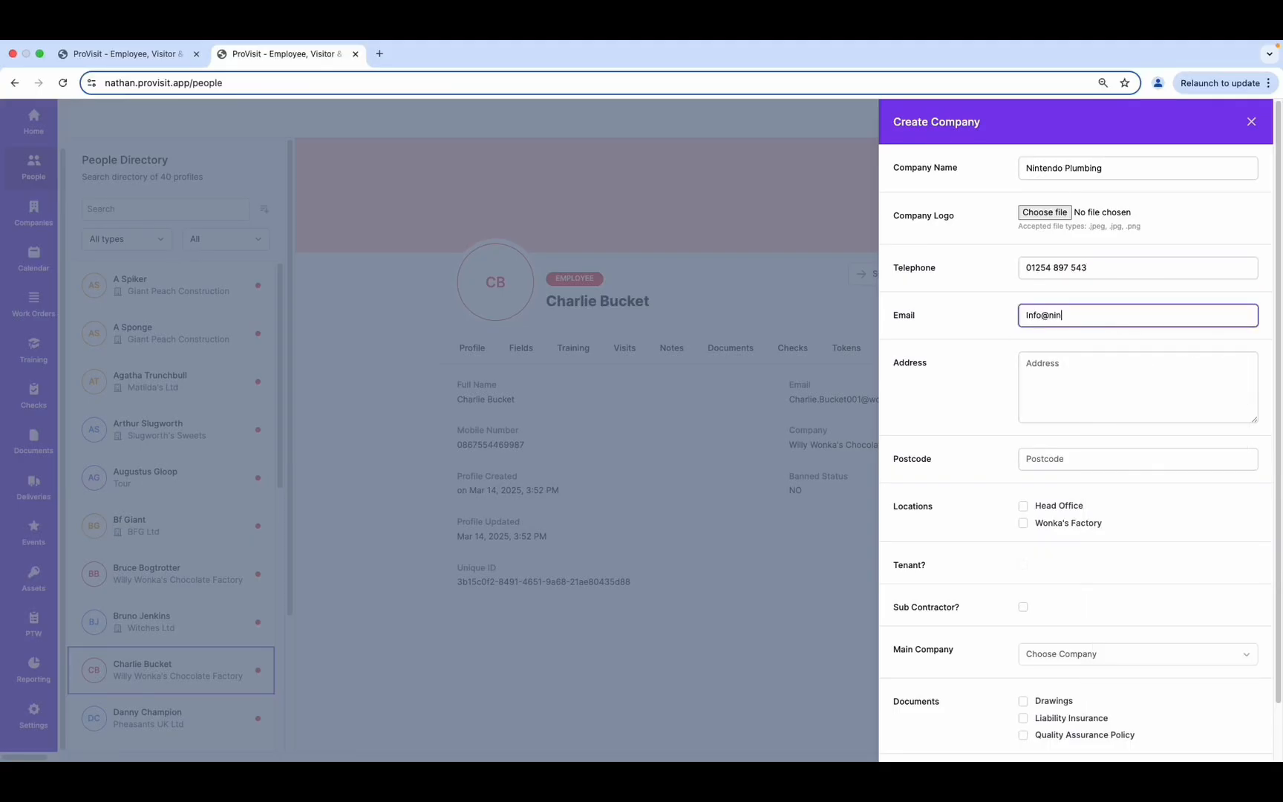
pyautogui.click(1089, 372)
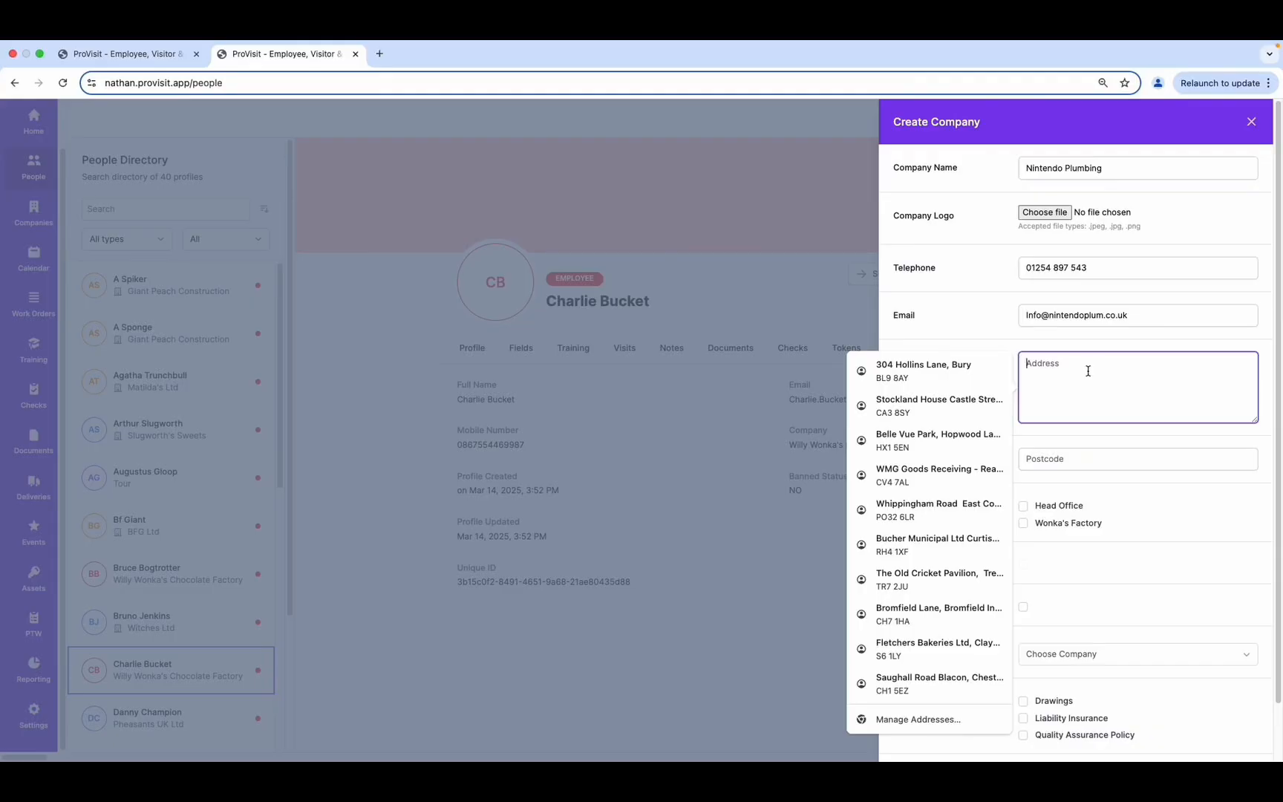
pyautogui.write('304 Nintendo Road')
pyautogui.click(1103, 457)
pyautogui.write('Bl9 8AY')
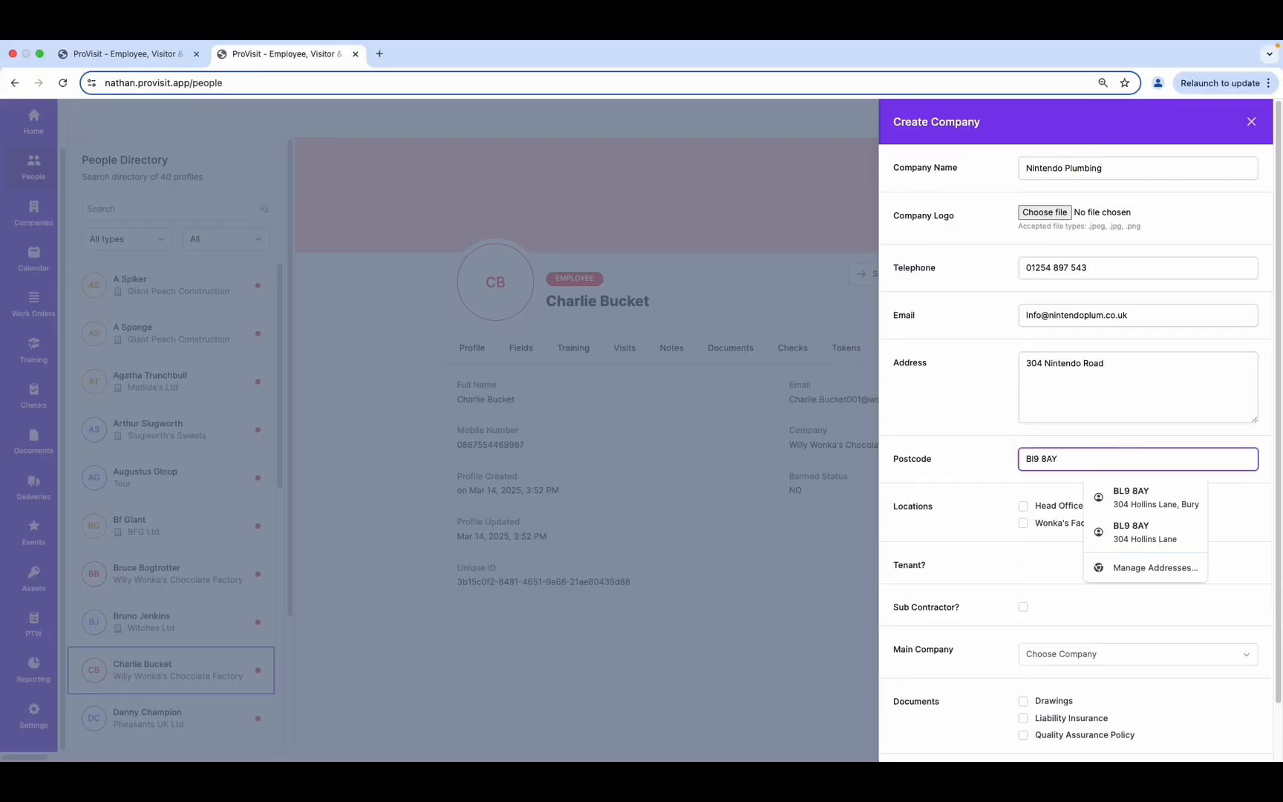
pyautogui.click(975, 513)
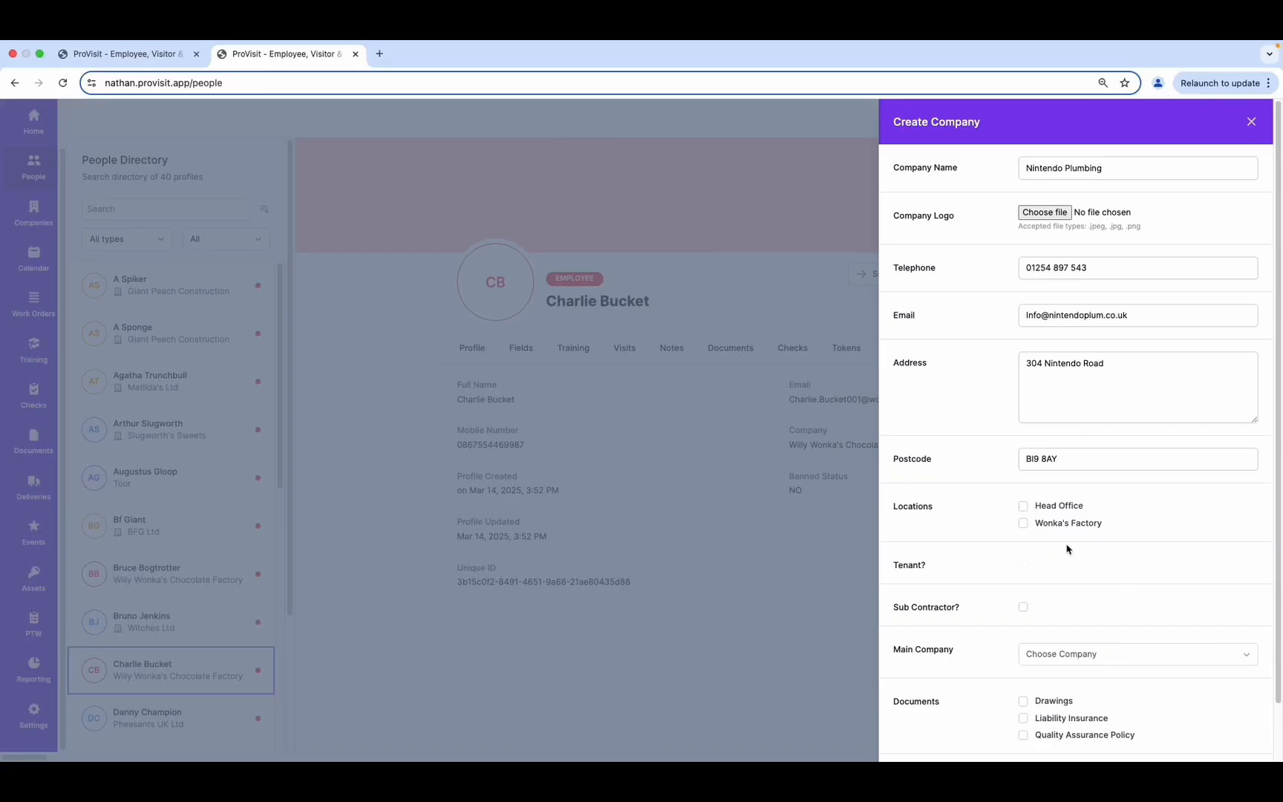
pyautogui.click(1022, 507)
# Add Wonka's Factory, require Liability Insurance, create Nintendo Plumbing, and view the Companies directory
pyautogui.click(1023, 523)
pyautogui.scroll(-1, 1089, 618)
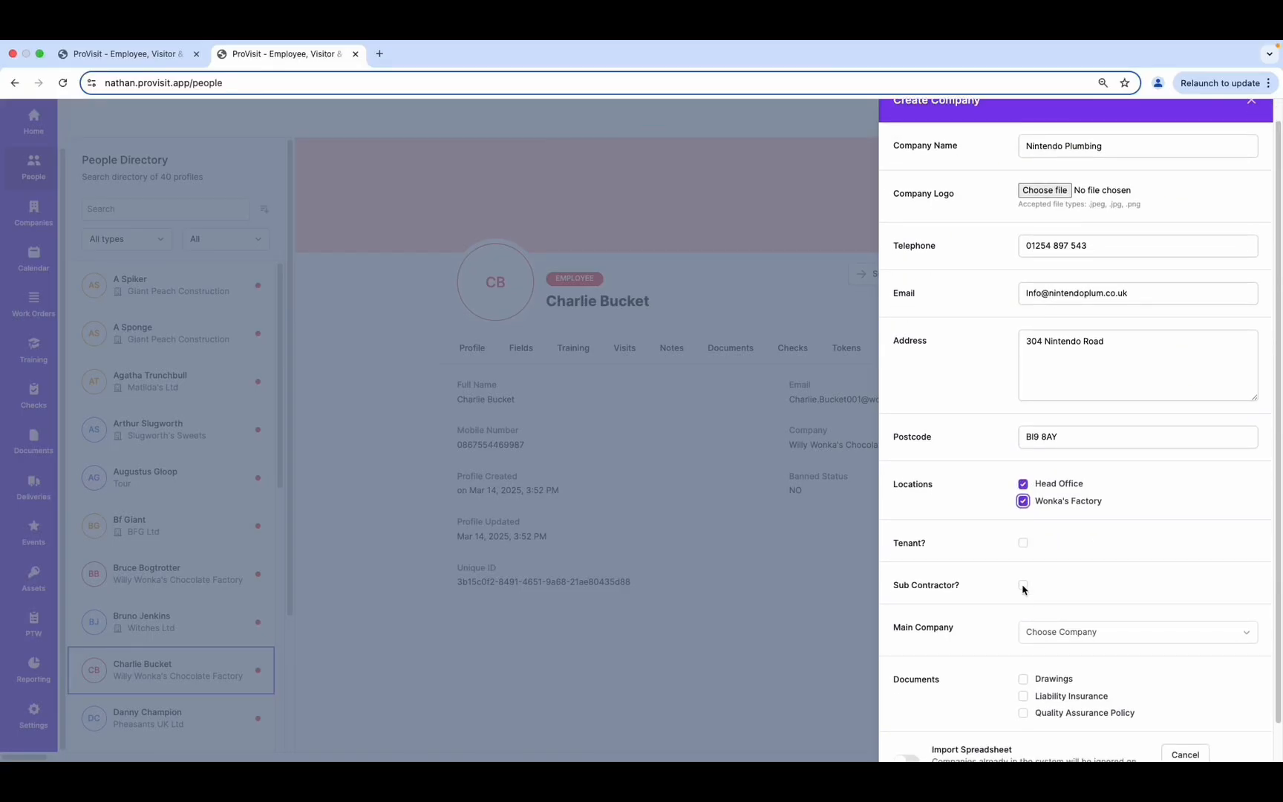
pyautogui.scroll(-2, 1023, 589)
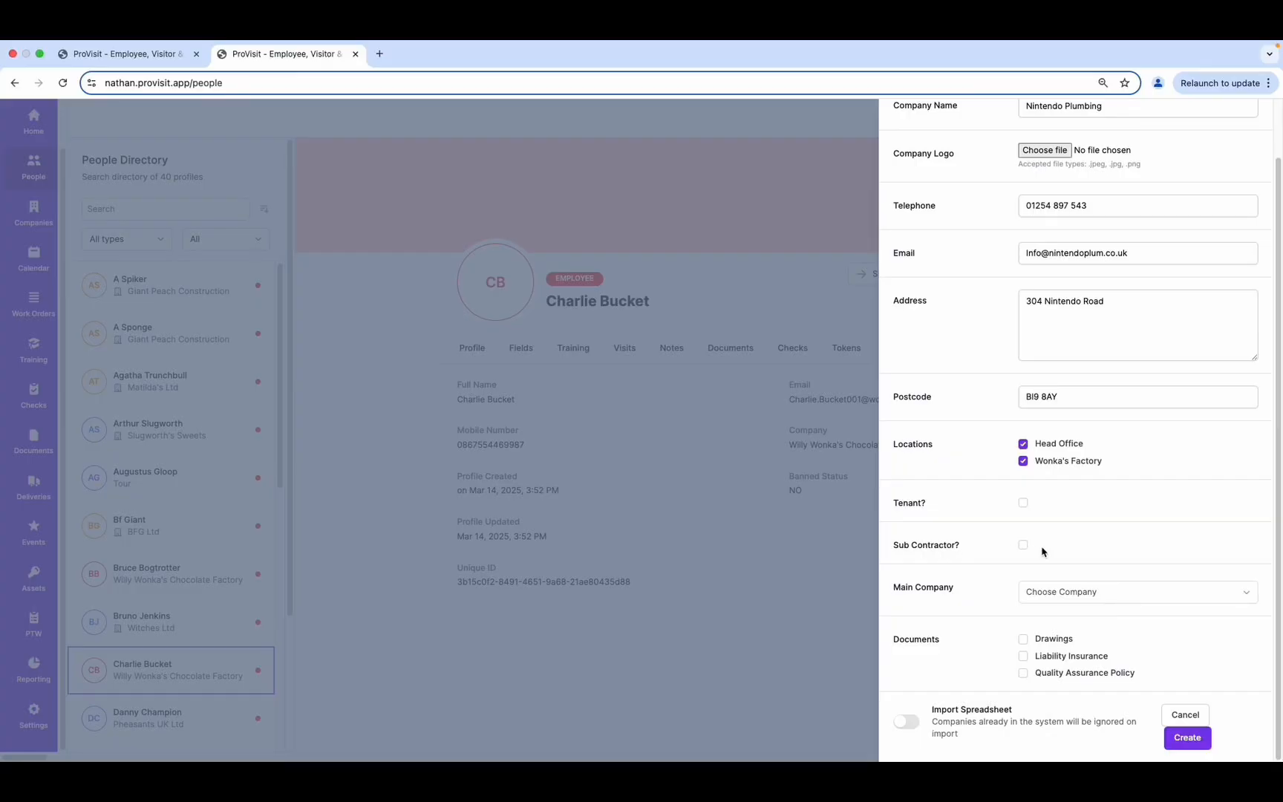
pyautogui.click(1024, 656)
pyautogui.click(1187, 738)
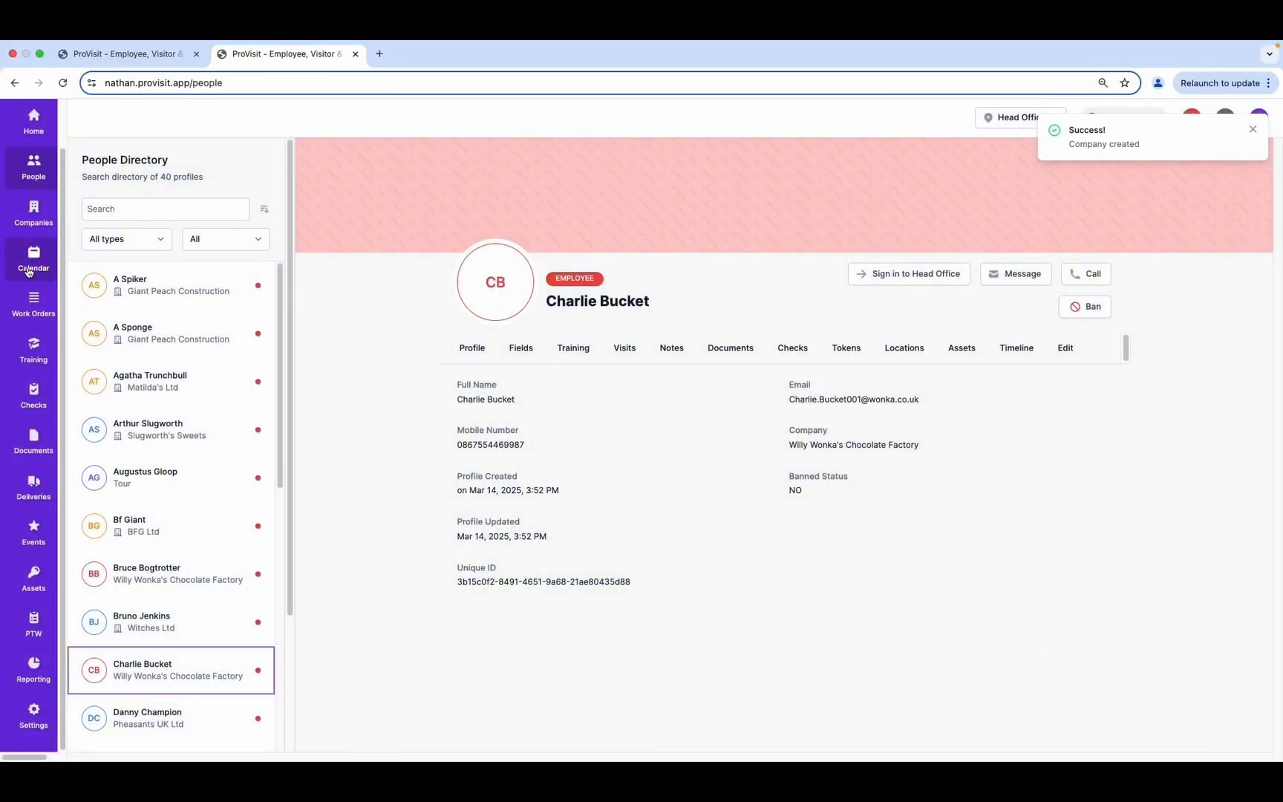
pyautogui.click(31, 212)
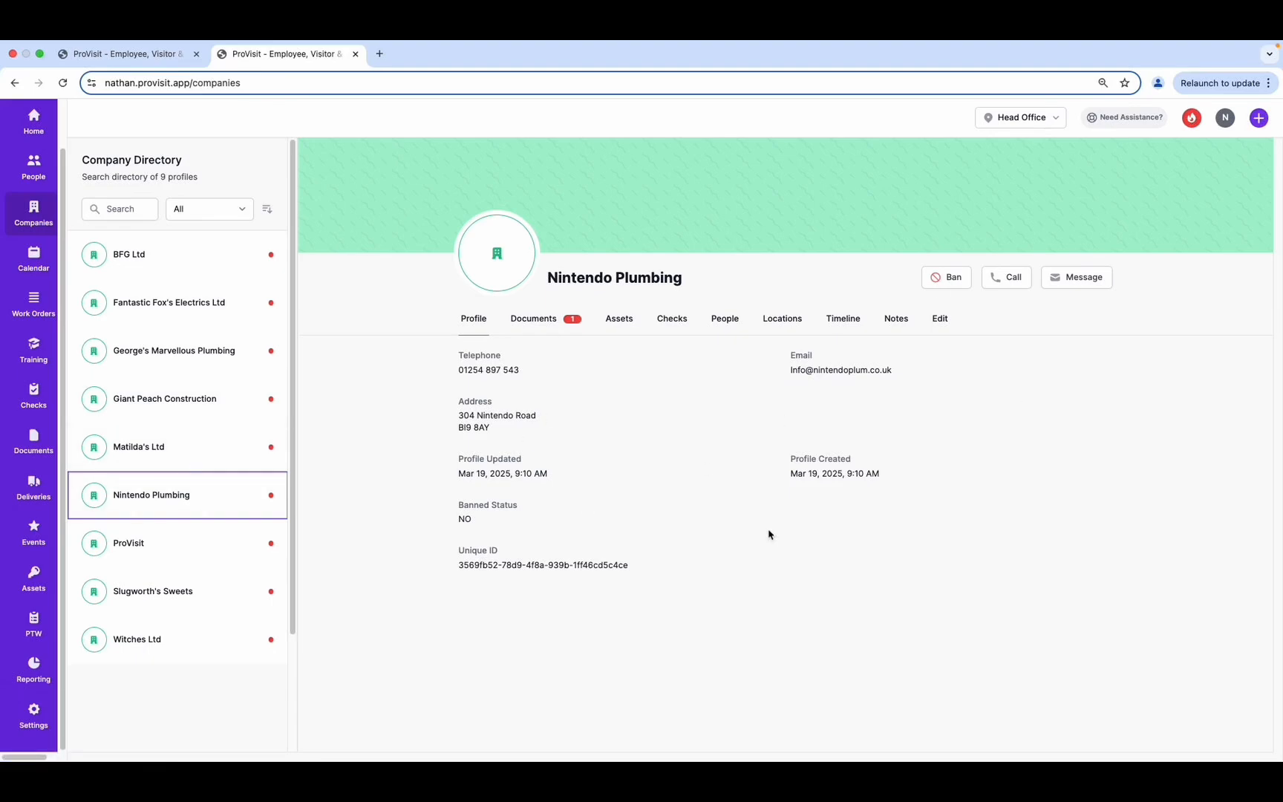
# Show Nintendo Plumbing's Documents, with Liability Insurance awaiting upload
pyautogui.click(546, 325)
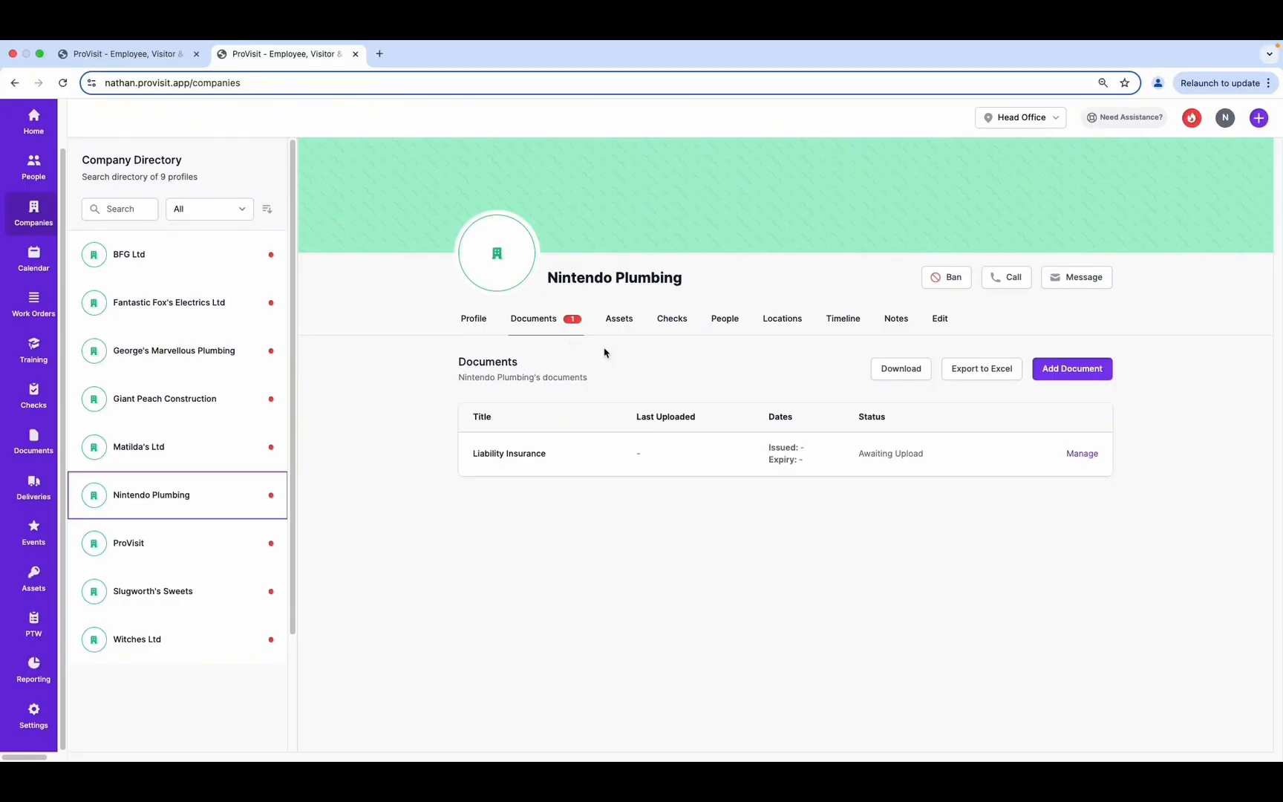
# Start a contractor profile with first and last name, company Nintendo Plumbing, as company admin
pyautogui.click(1260, 119)
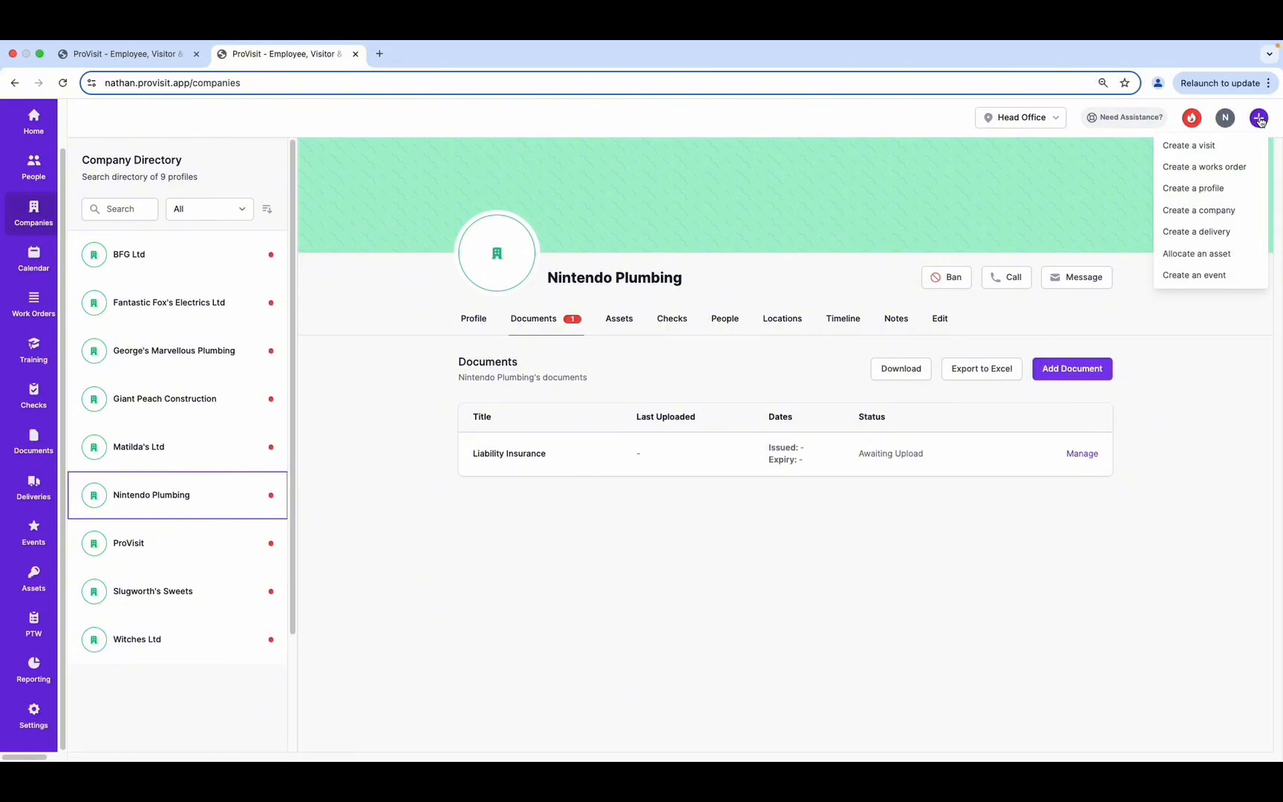
pyautogui.click(1212, 190)
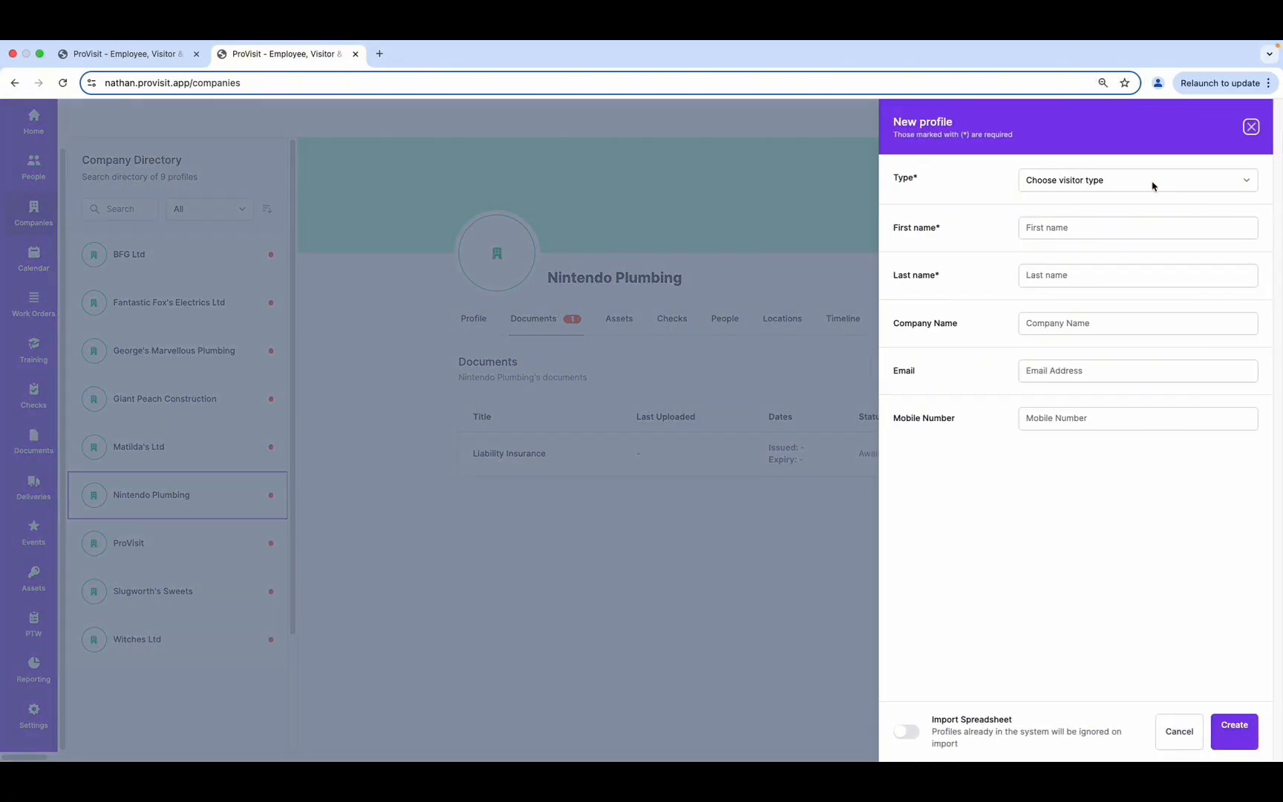
pyautogui.click(1137, 182)
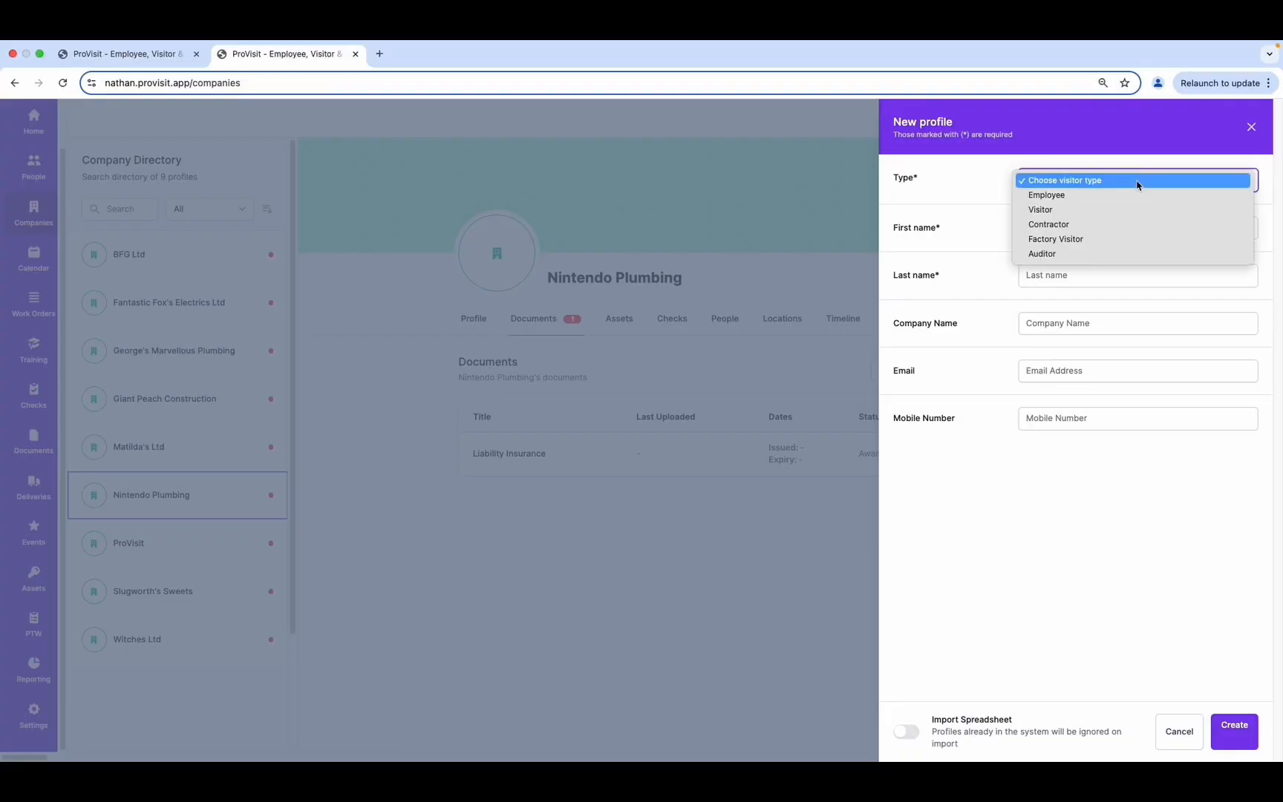
pyautogui.click(1059, 231)
pyautogui.click(1057, 229)
pyautogui.write('Mario')
pyautogui.press('Tab')
pyautogui.write('M')
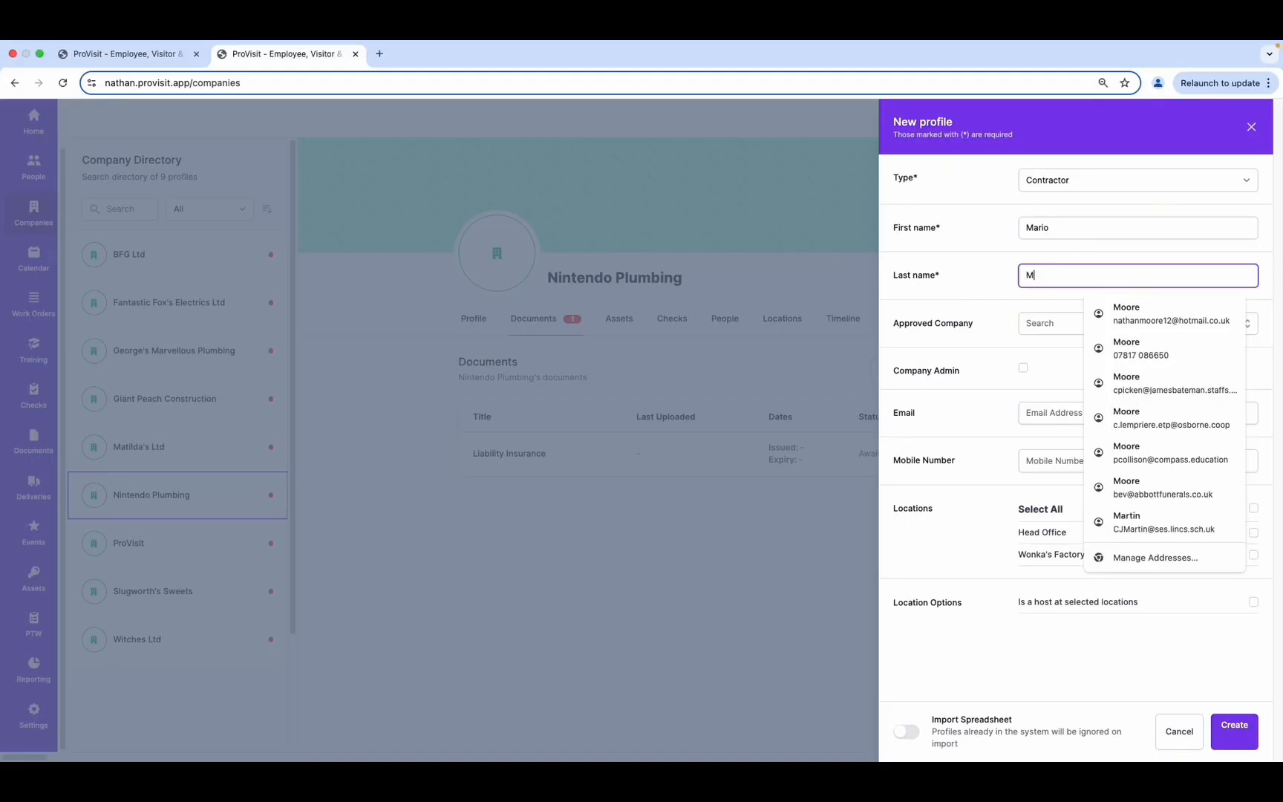
pyautogui.write('ario')
pyautogui.click(1050, 324)
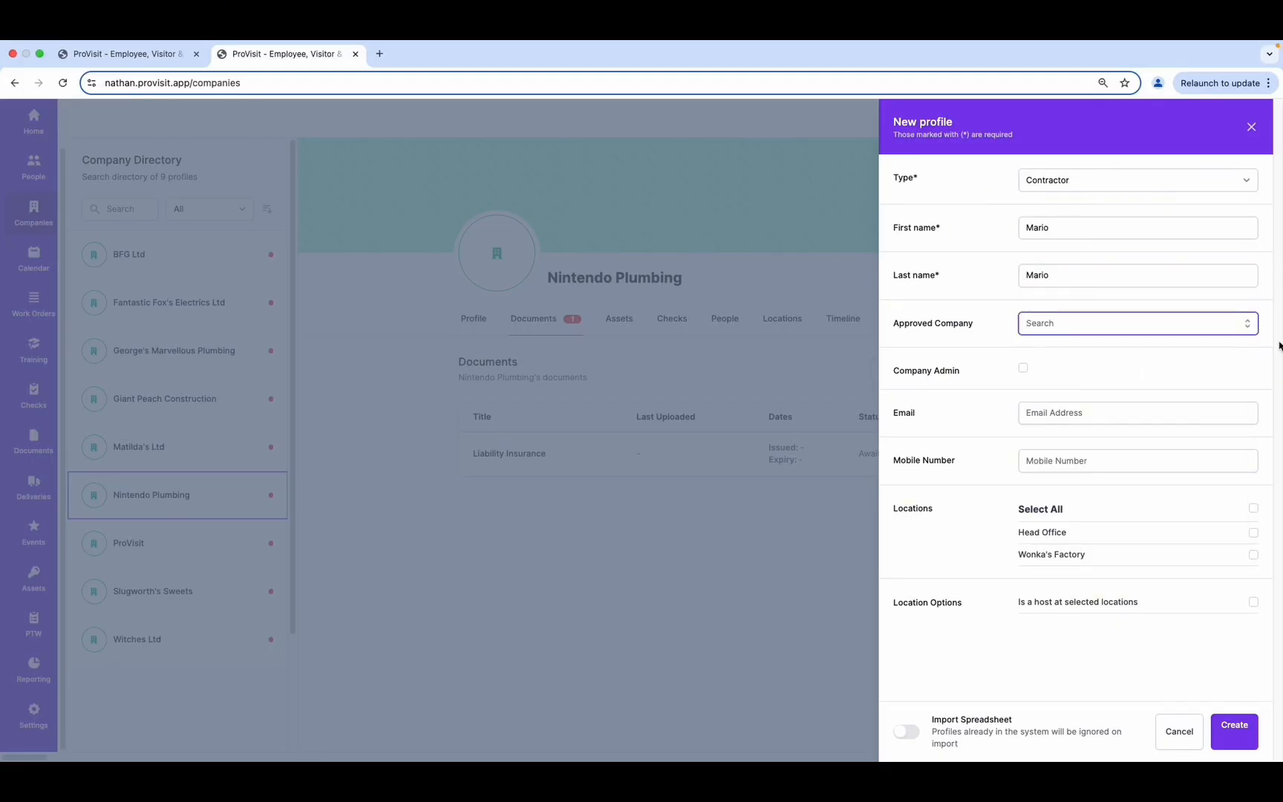
pyautogui.write('nin')
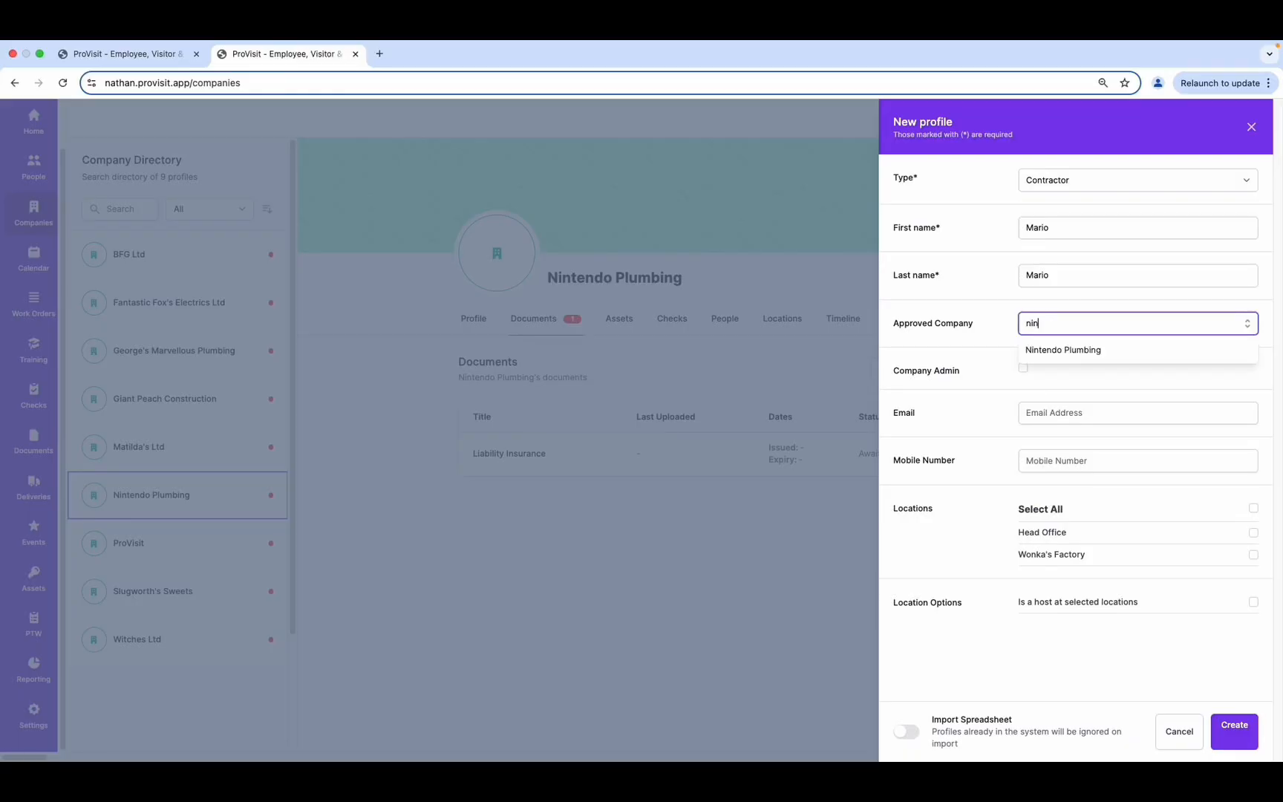
pyautogui.click(1104, 352)
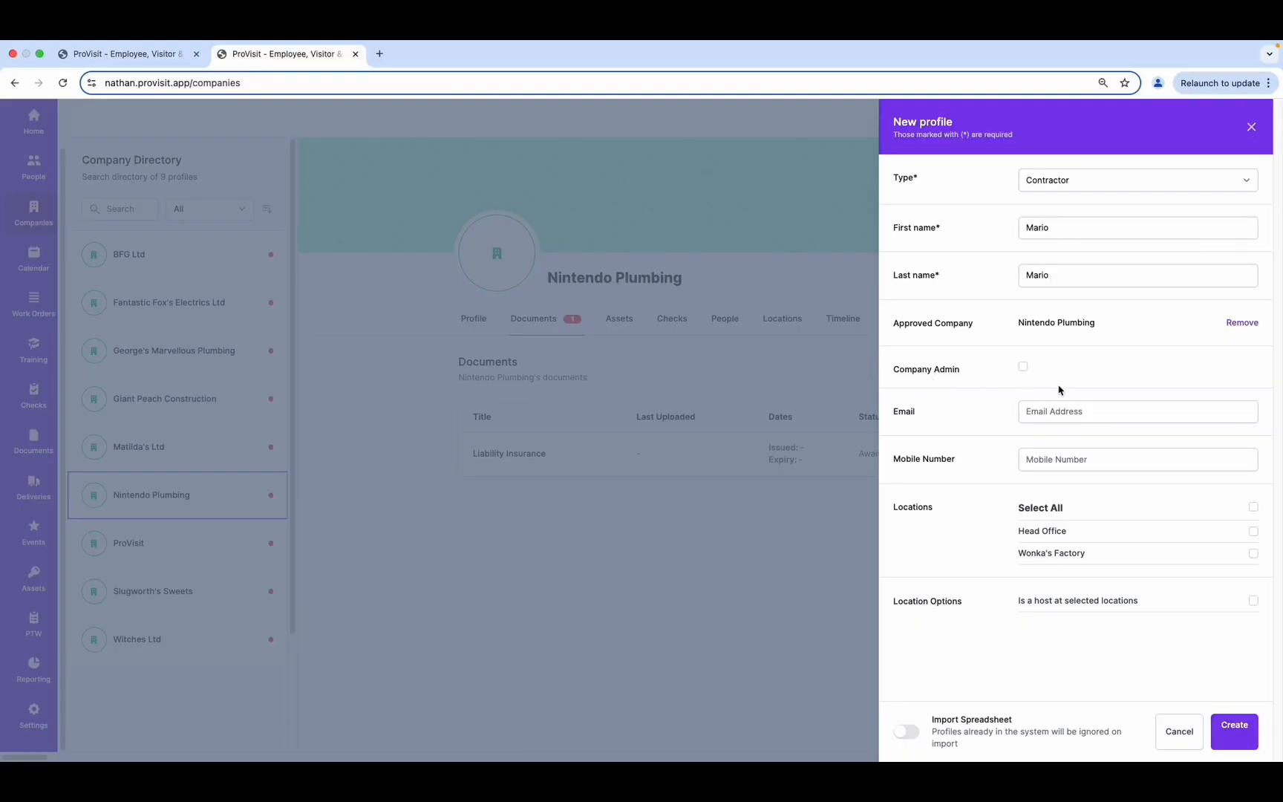
pyautogui.click(1023, 367)
# Add the contractor's email and mobile, grant Head Office and Wonka's Factory, and create the profile
pyautogui.click(1083, 409)
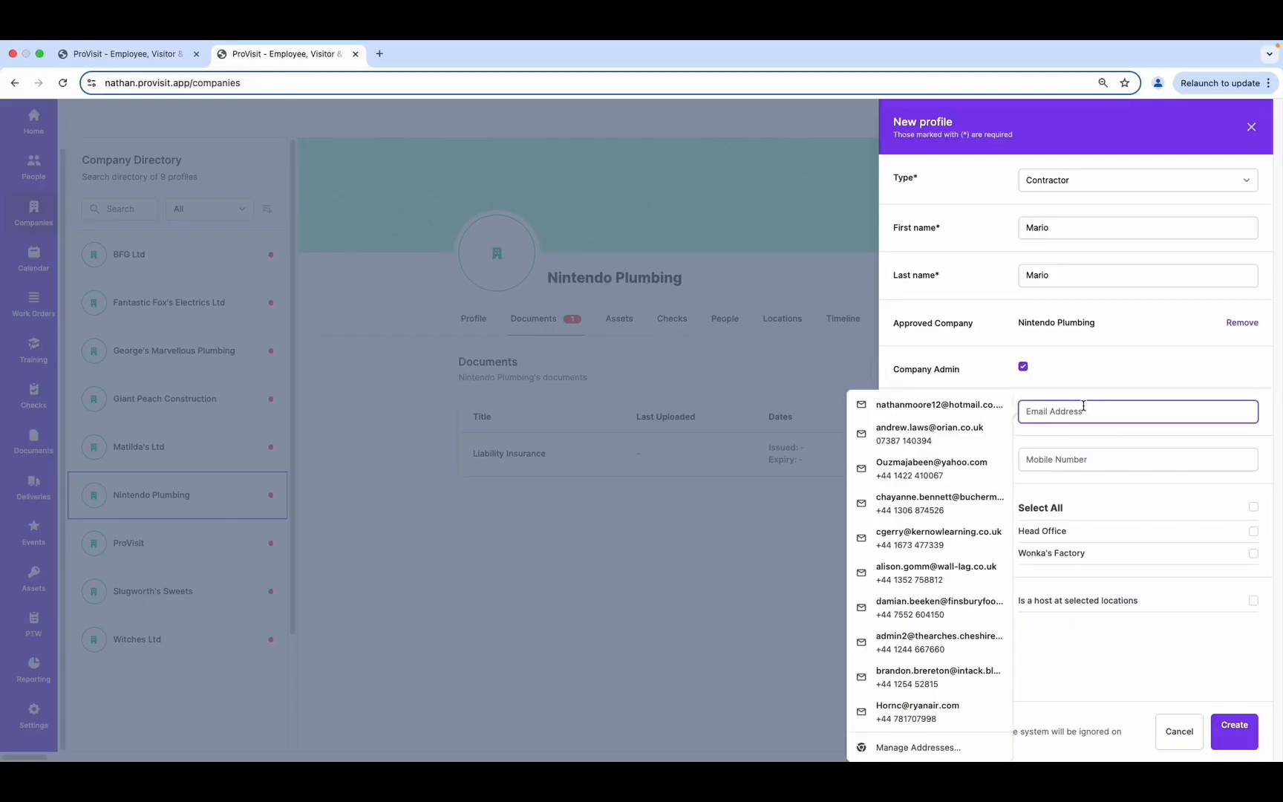
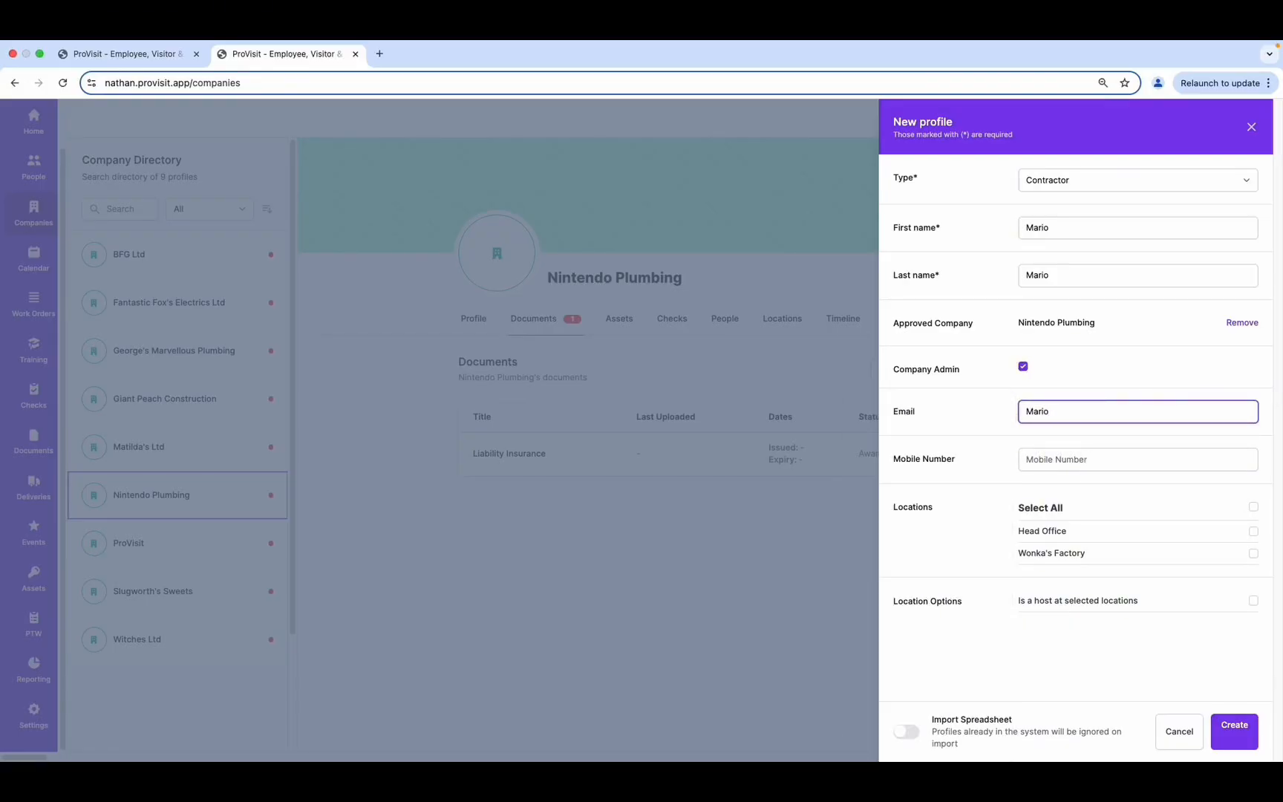
pyautogui.click(1067, 460)
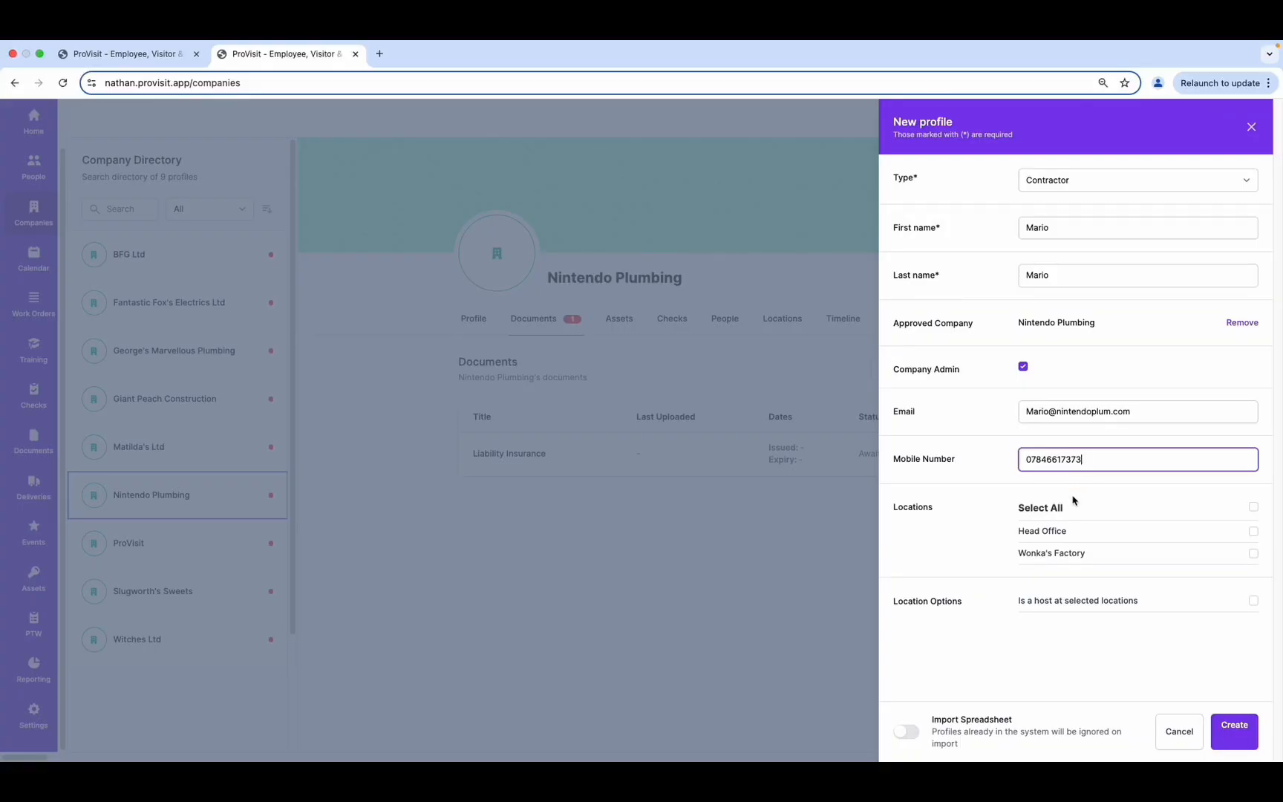
pyautogui.click(1253, 531)
pyautogui.click(1254, 553)
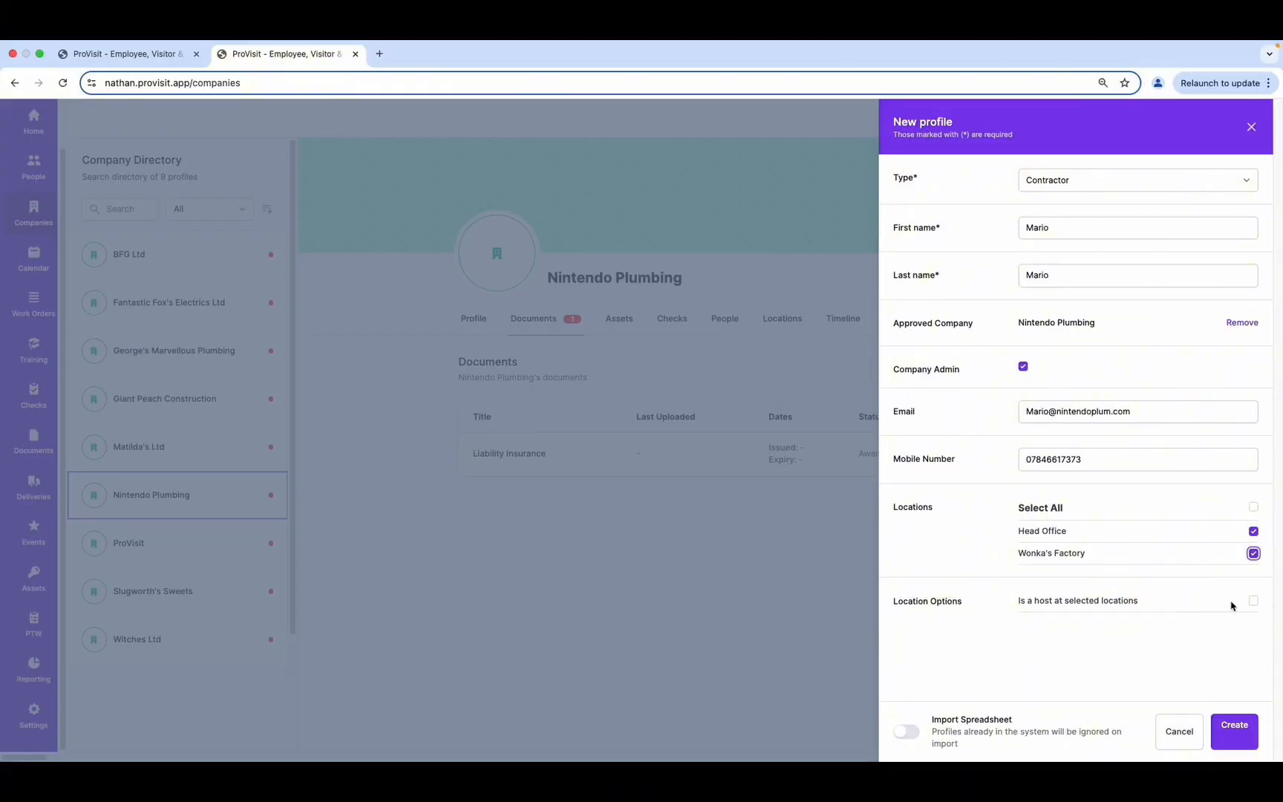
pyautogui.click(1235, 732)
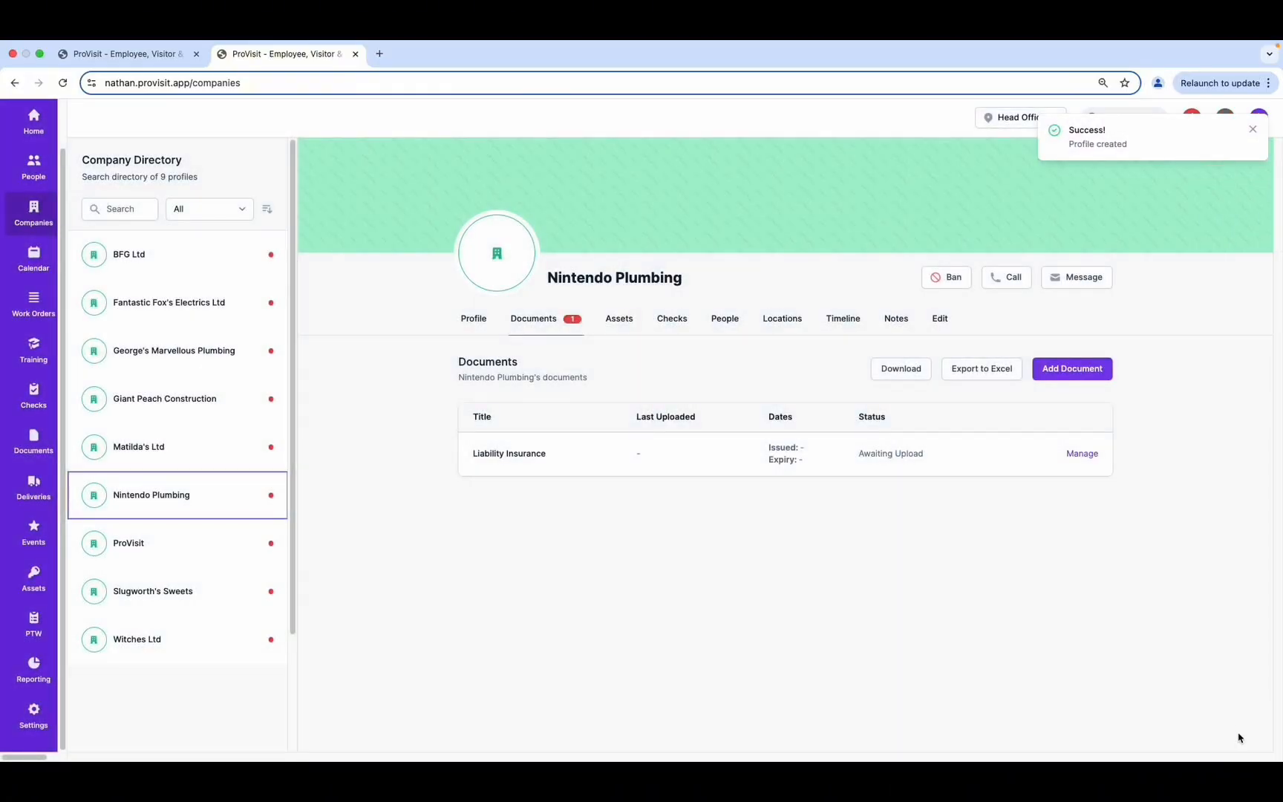
# Confirm the contractor appears in the People search and on Nintendo Plumbing's People tab
pyautogui.click(34, 169)
pyautogui.click(121, 208)
pyautogui.write('ma')
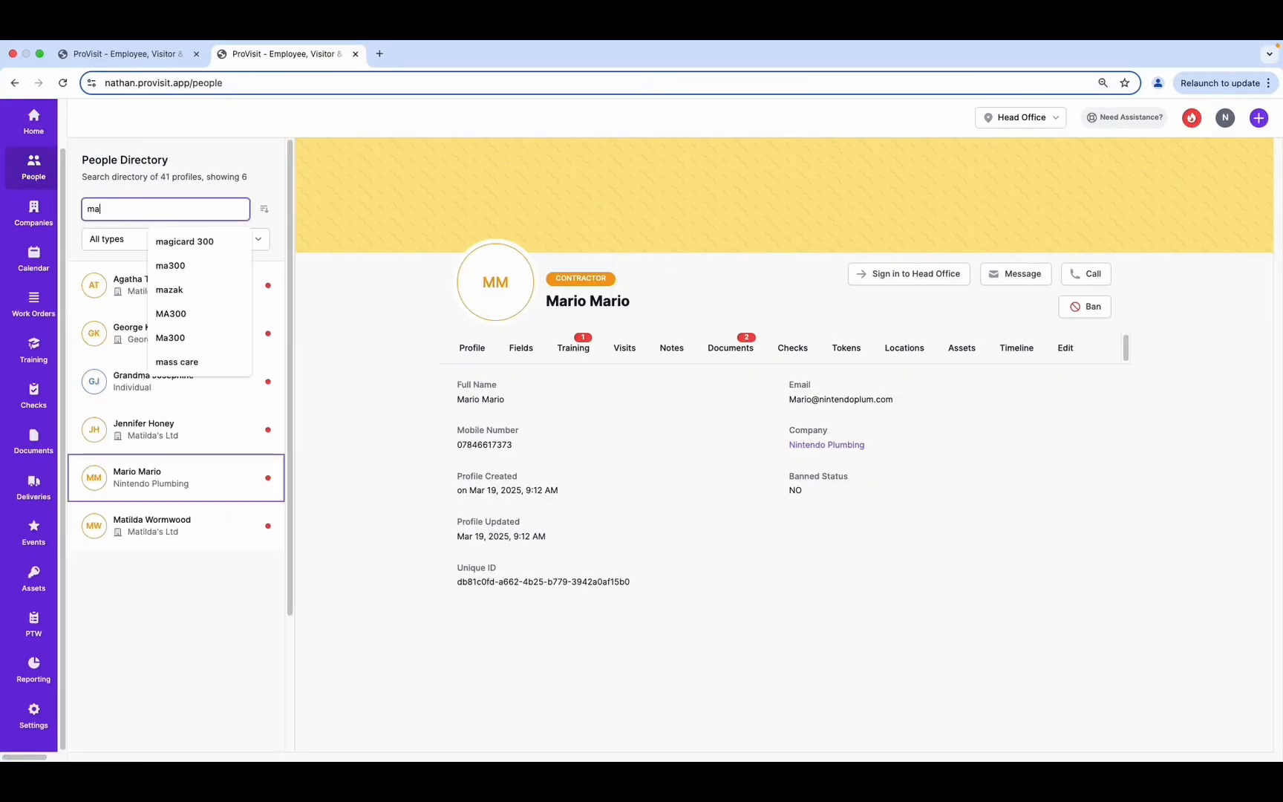
pyautogui.write('ri')
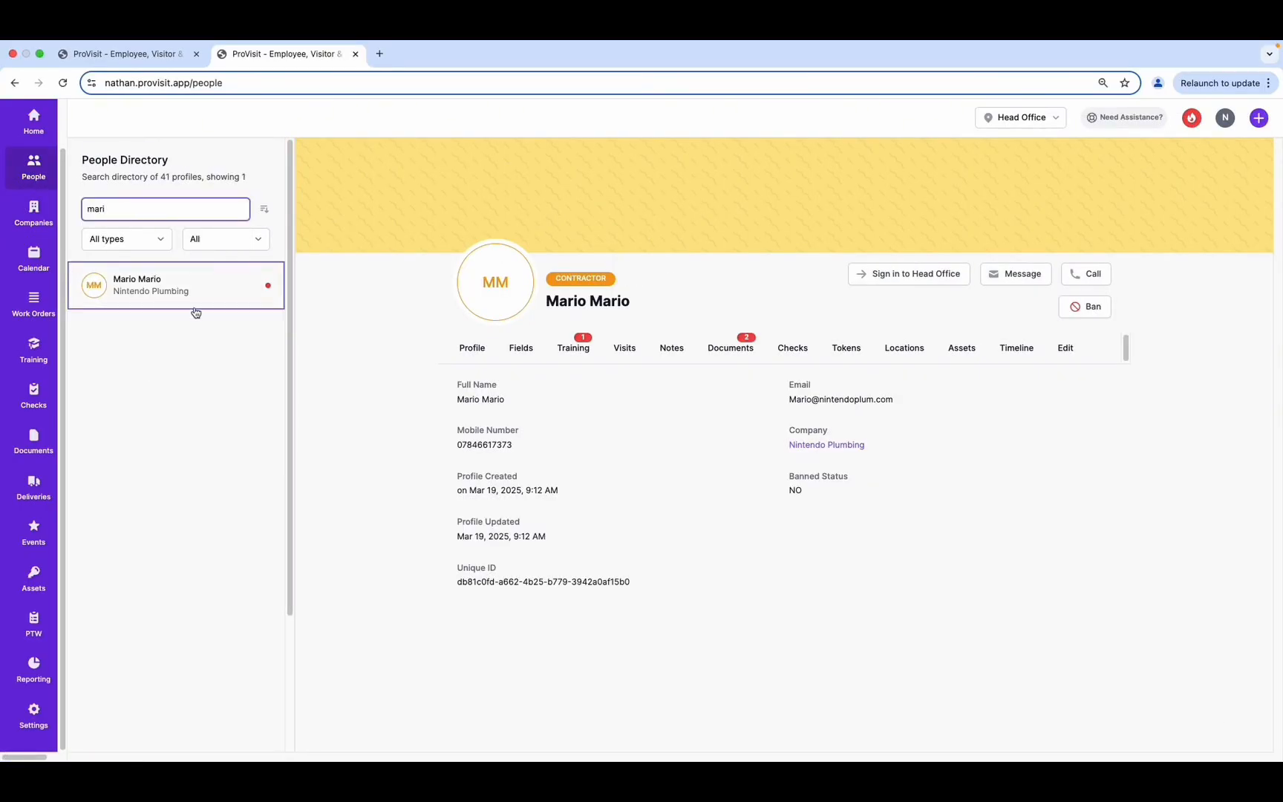
pyautogui.click(33, 215)
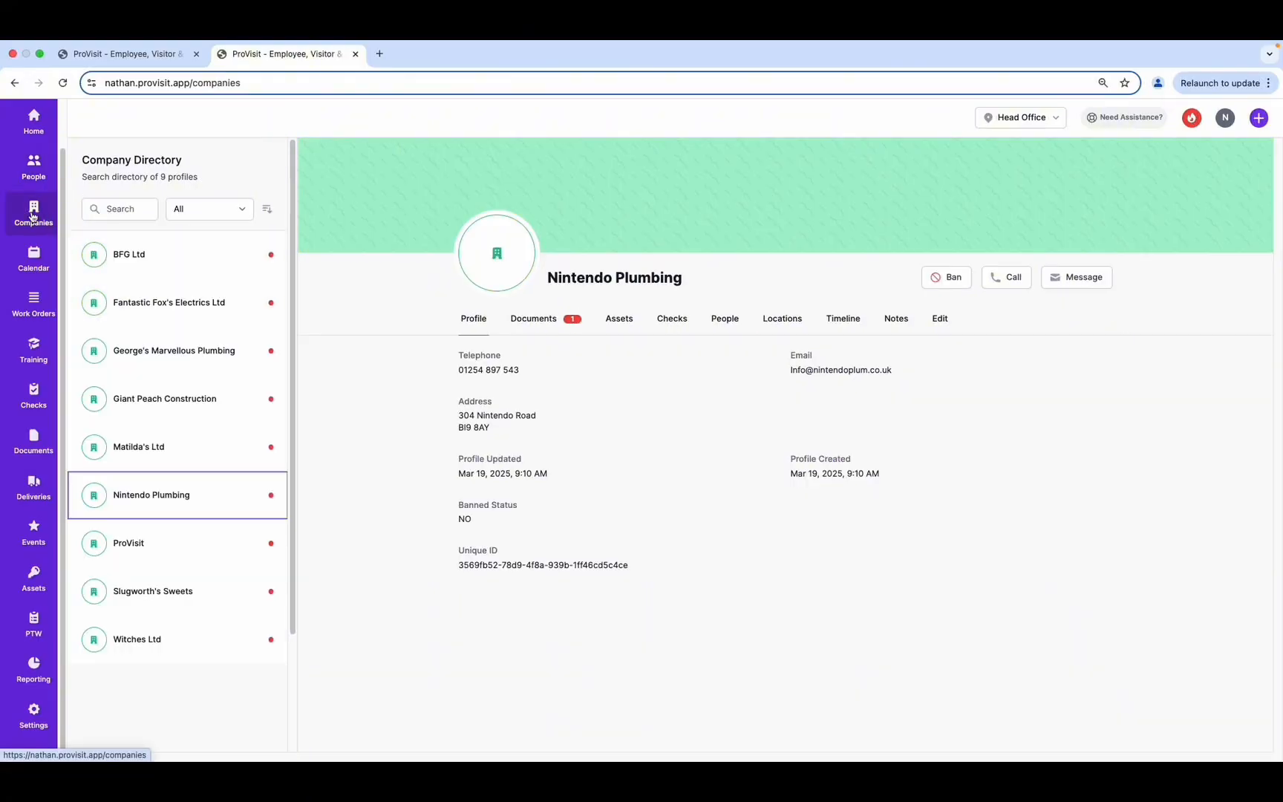
pyautogui.click(727, 320)
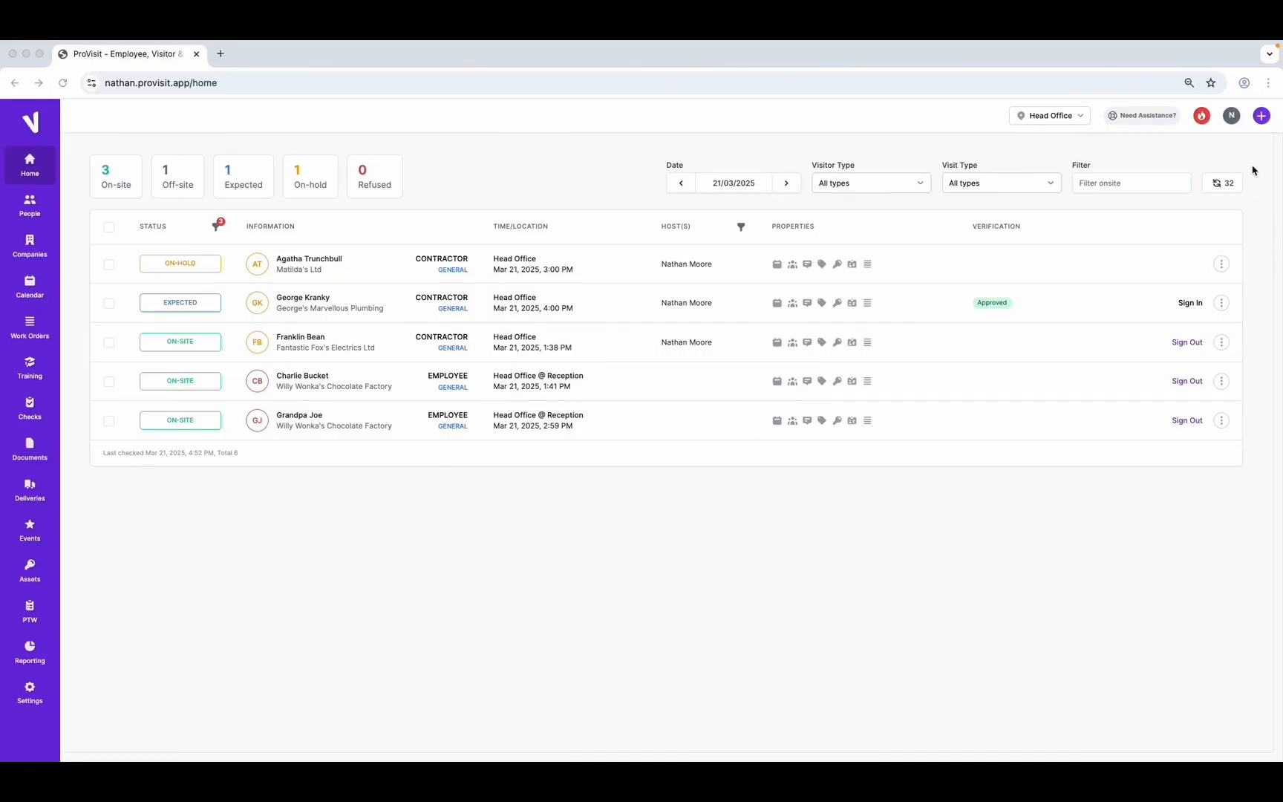
# Begin a General visit at Head Office for 12:00 on Friday 21 March 2025
pyautogui.click(1263, 117)
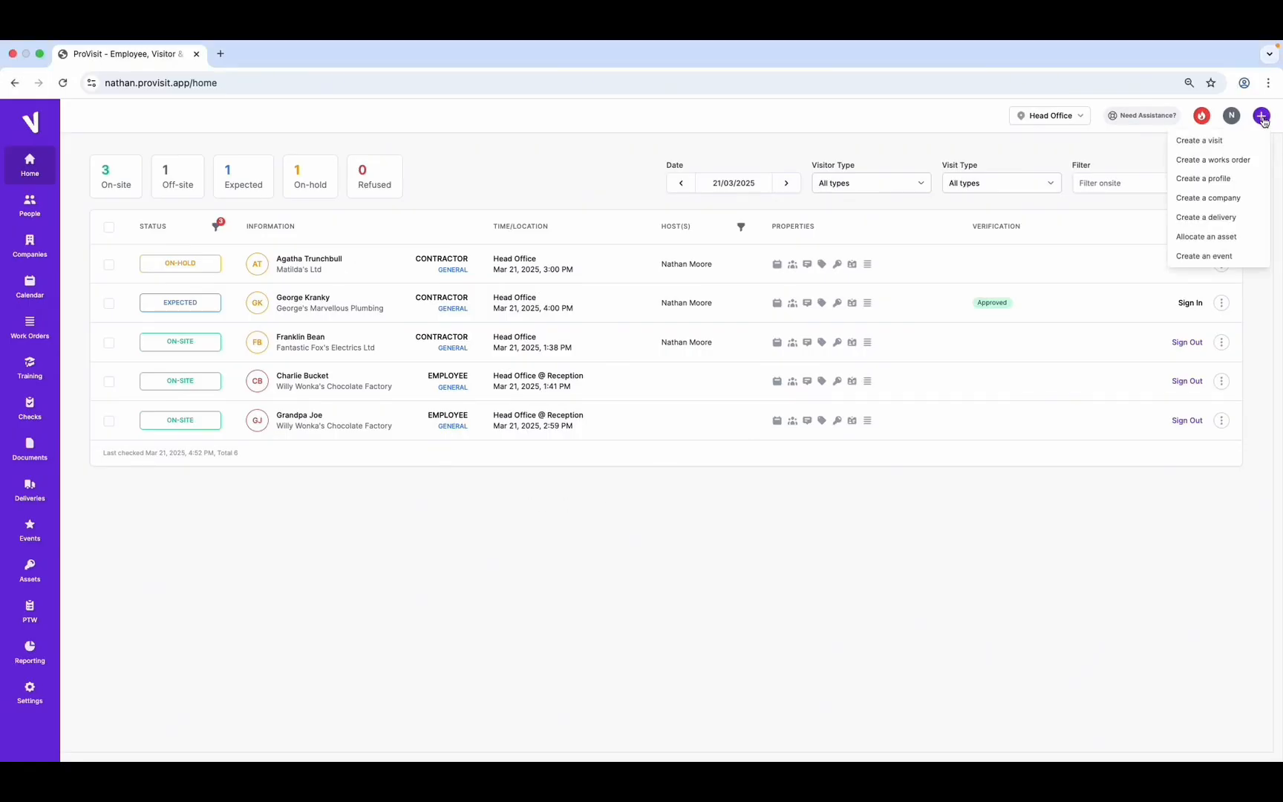
pyautogui.click(1213, 141)
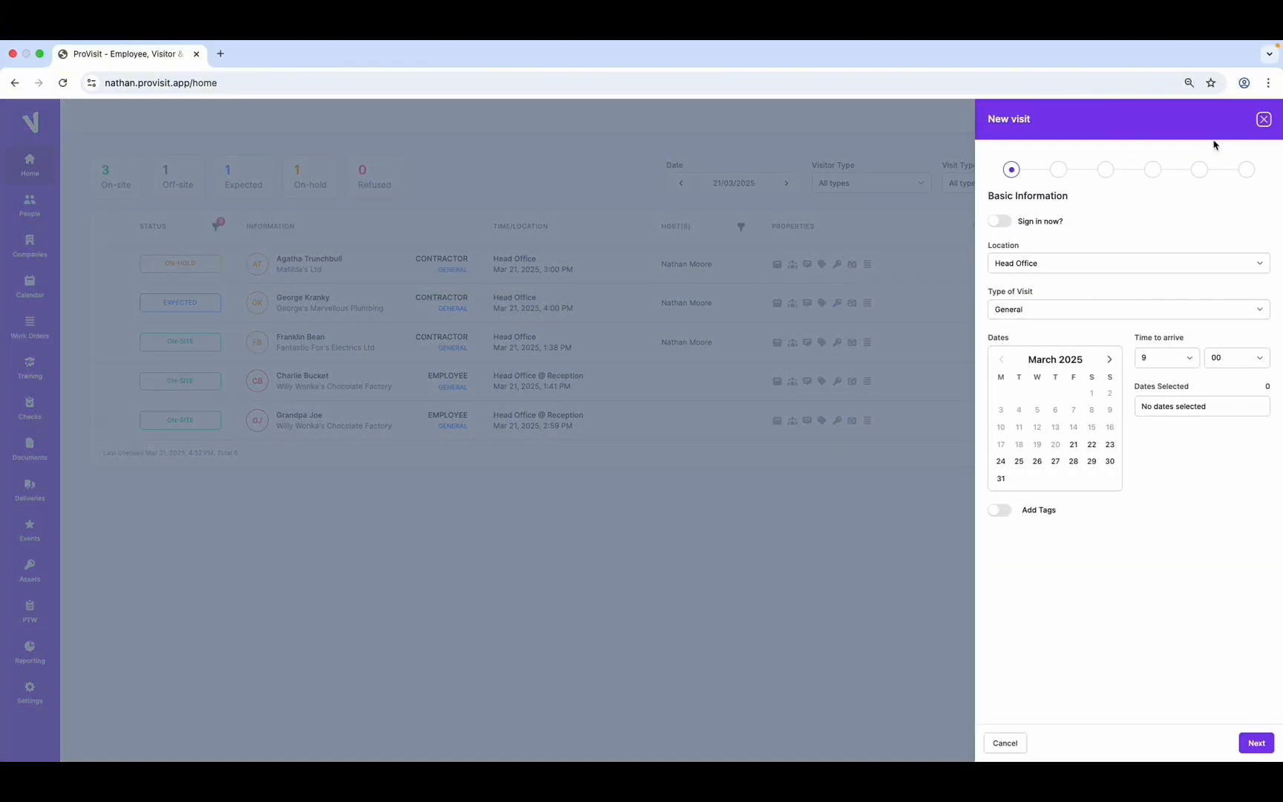
pyautogui.click(1255, 266)
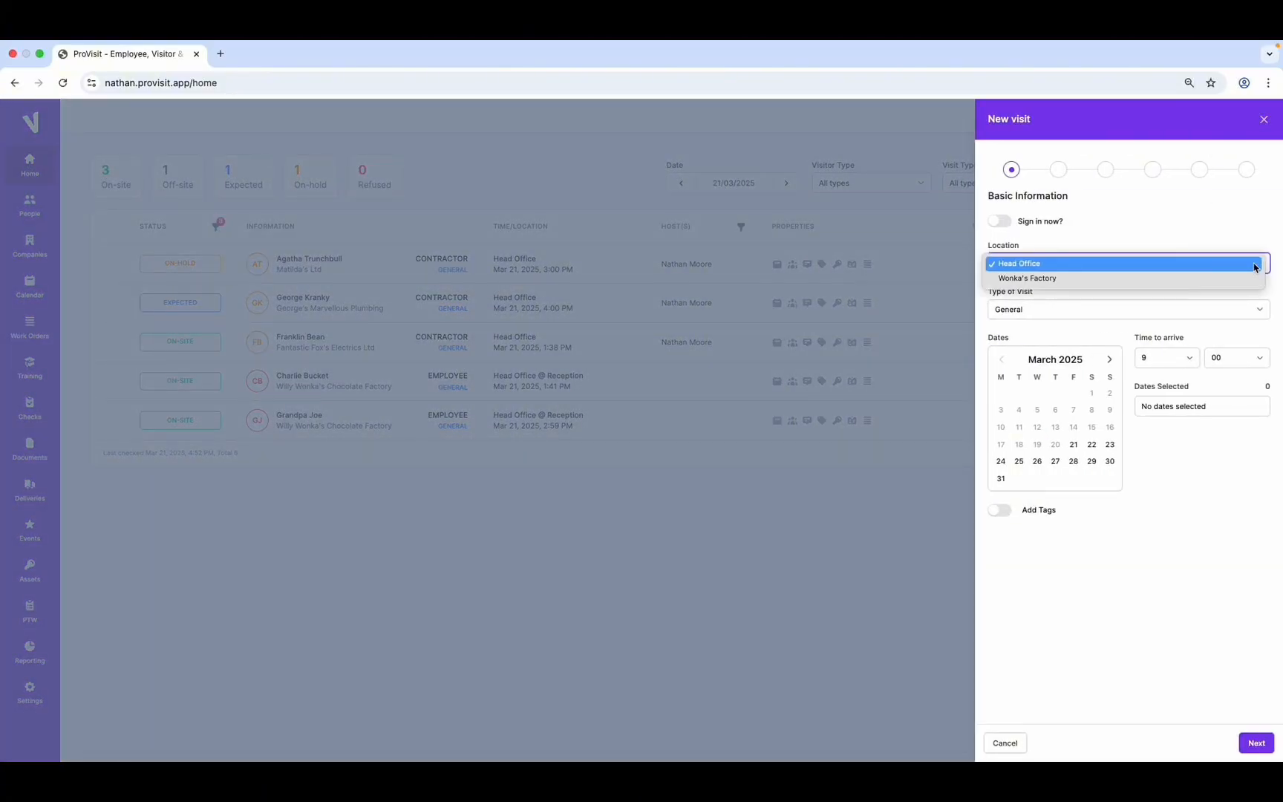
pyautogui.click(1255, 265)
pyautogui.click(1128, 313)
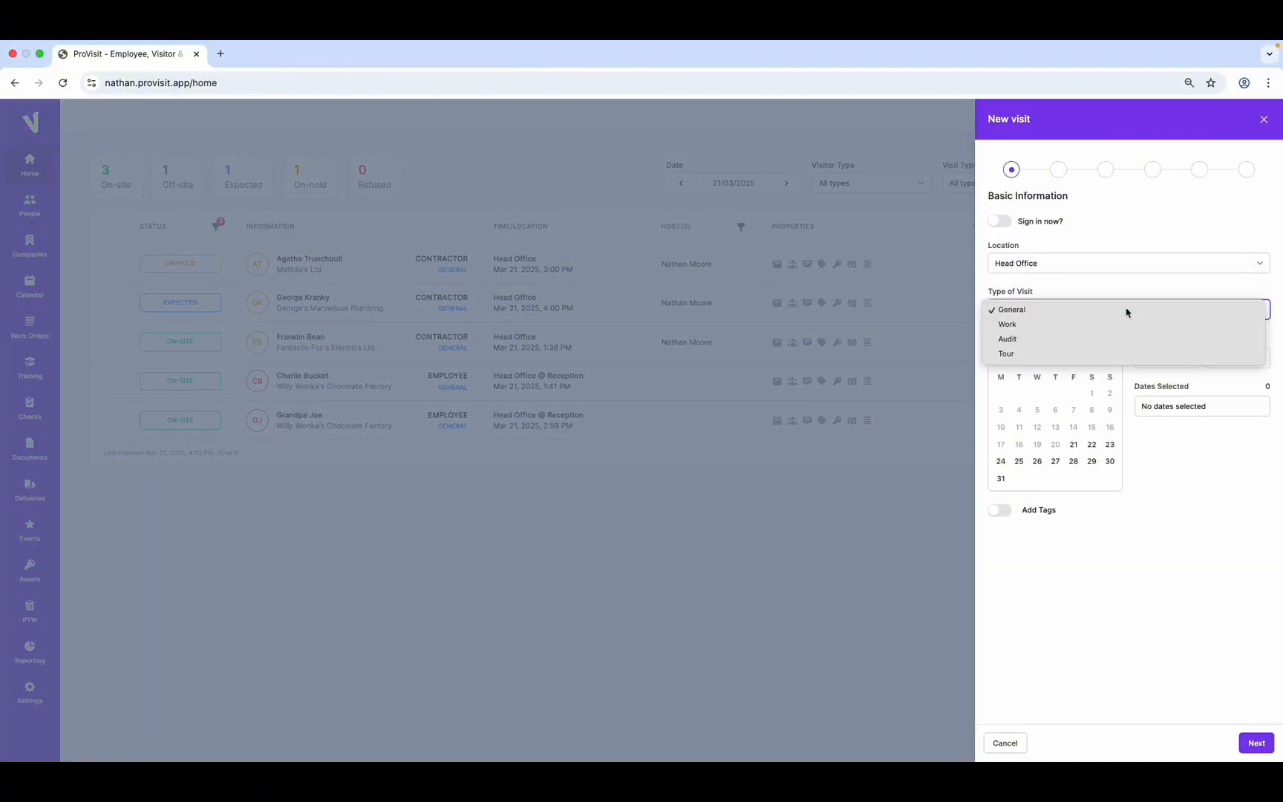
pyautogui.click(1126, 313)
pyautogui.click(1192, 358)
pyautogui.click(1160, 403)
pyautogui.click(1074, 445)
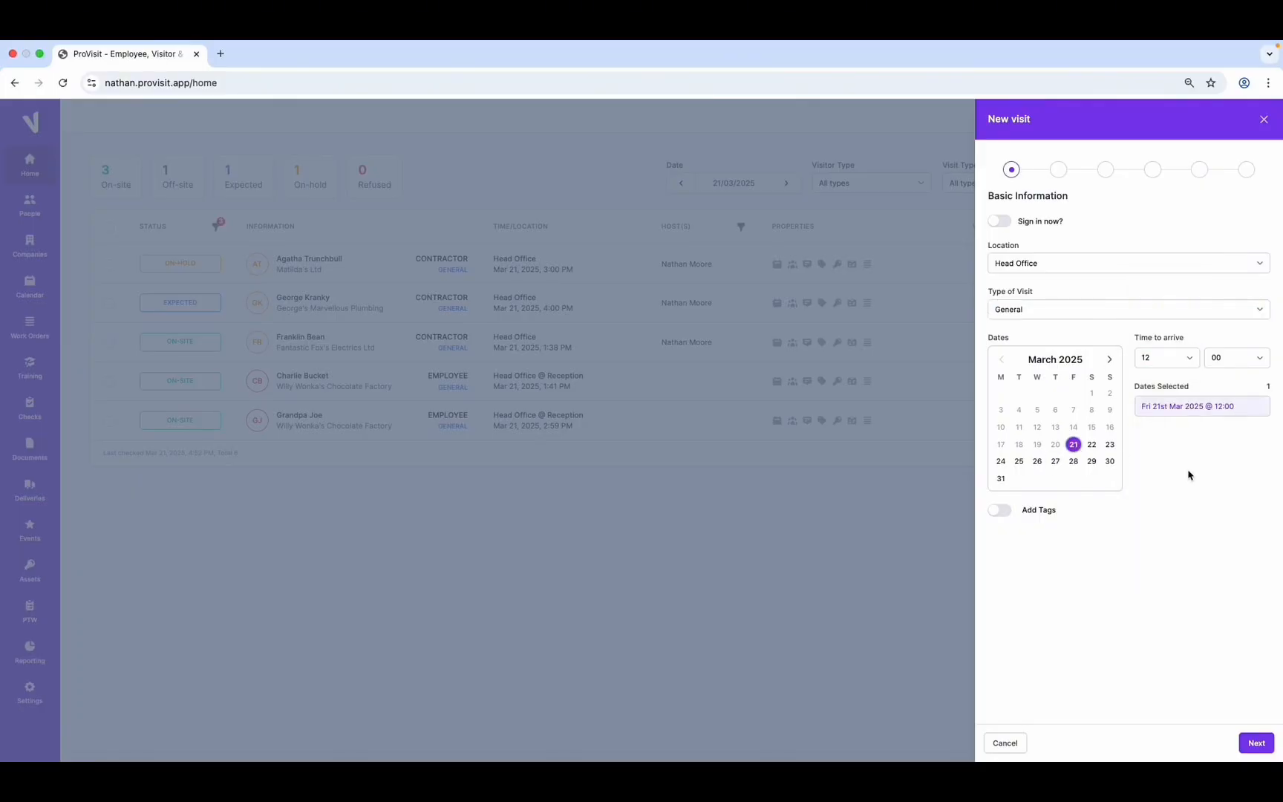
# On the Visitors step, search for the contractor and add the Nintendo Plumbing result as guest
pyautogui.click(1257, 744)
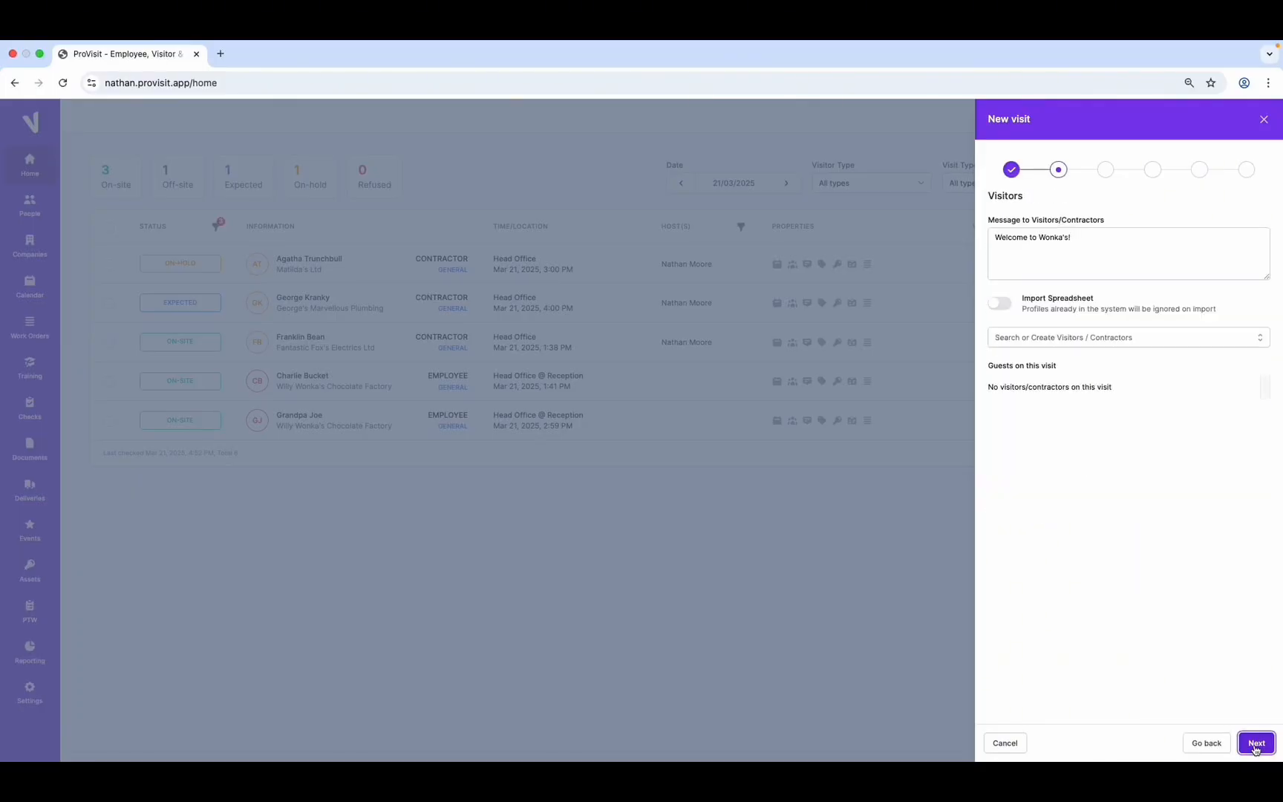
pyautogui.moveTo(994, 239); pyautogui.dragTo(1078, 241)
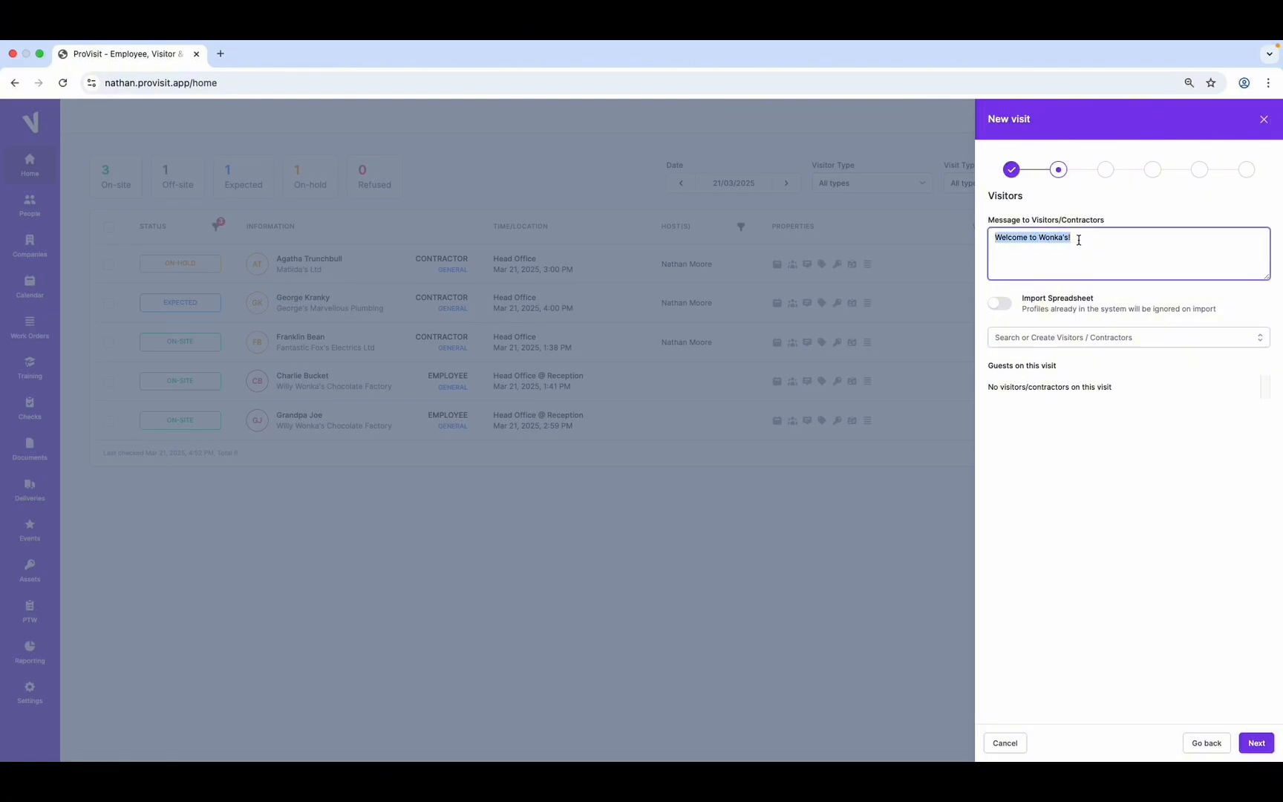
pyautogui.click(1099, 260)
pyautogui.click(1005, 311)
pyautogui.click(997, 311)
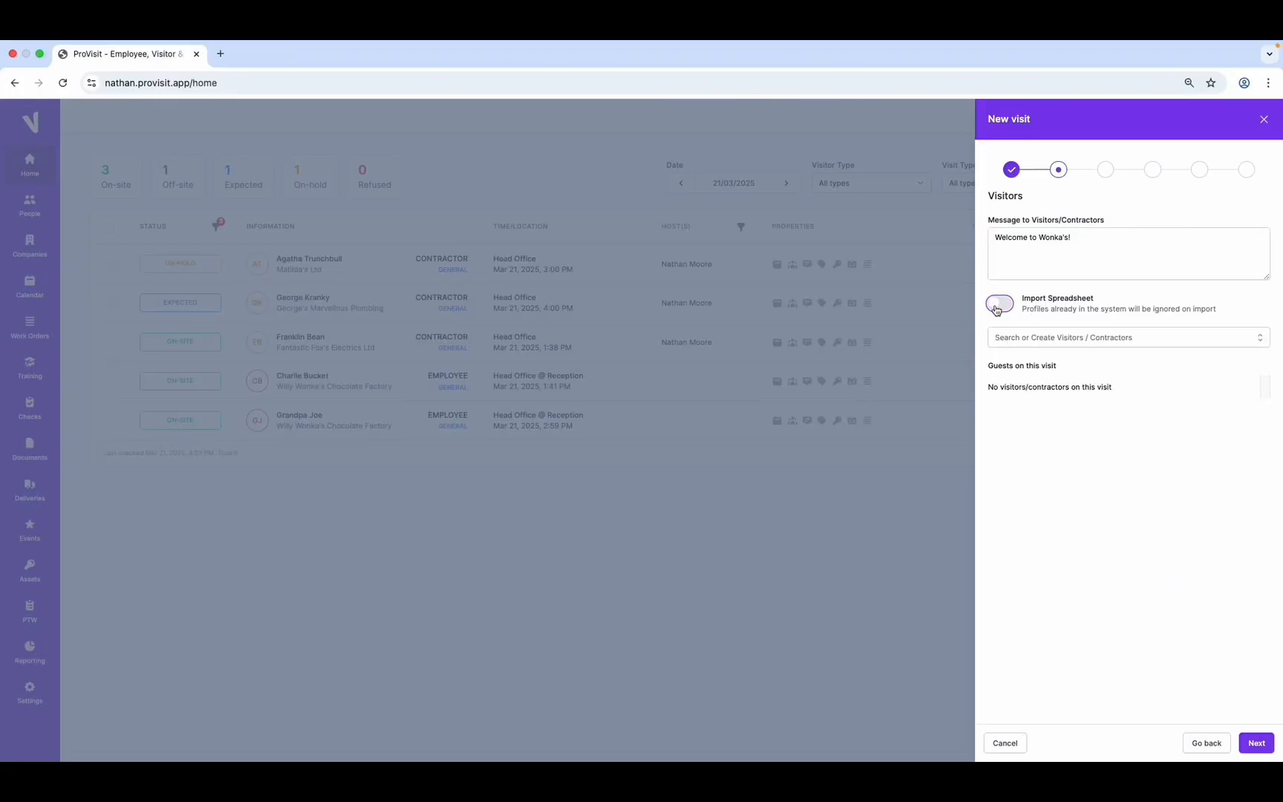
pyautogui.click(1020, 337)
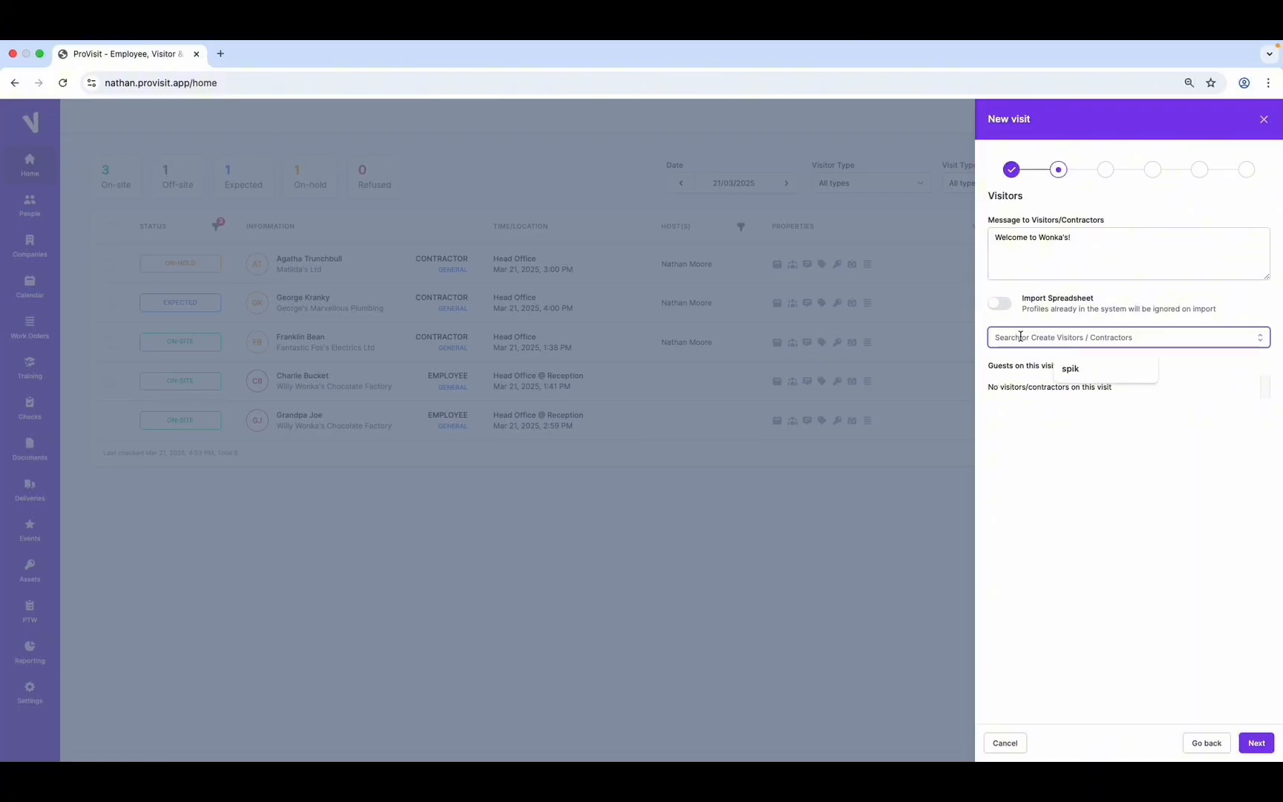
pyautogui.write('mario')
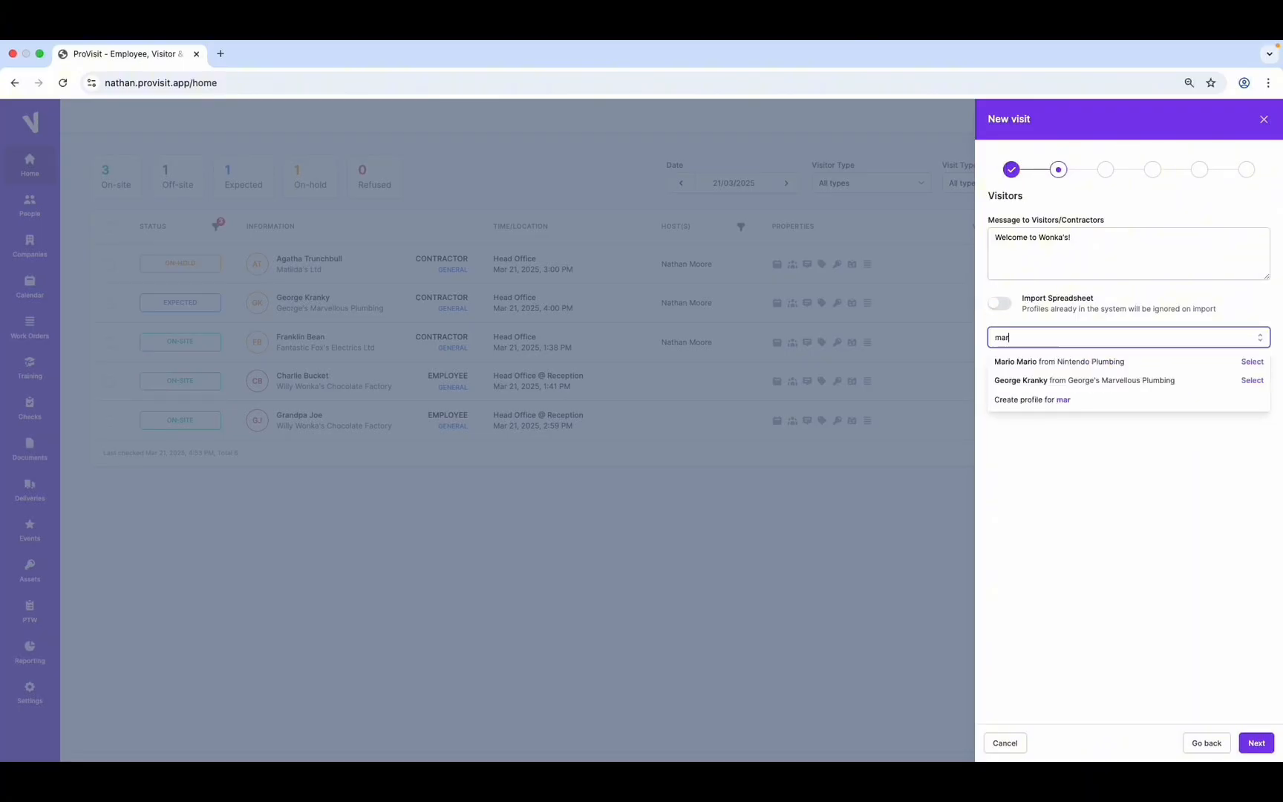
pyautogui.click(1024, 363)
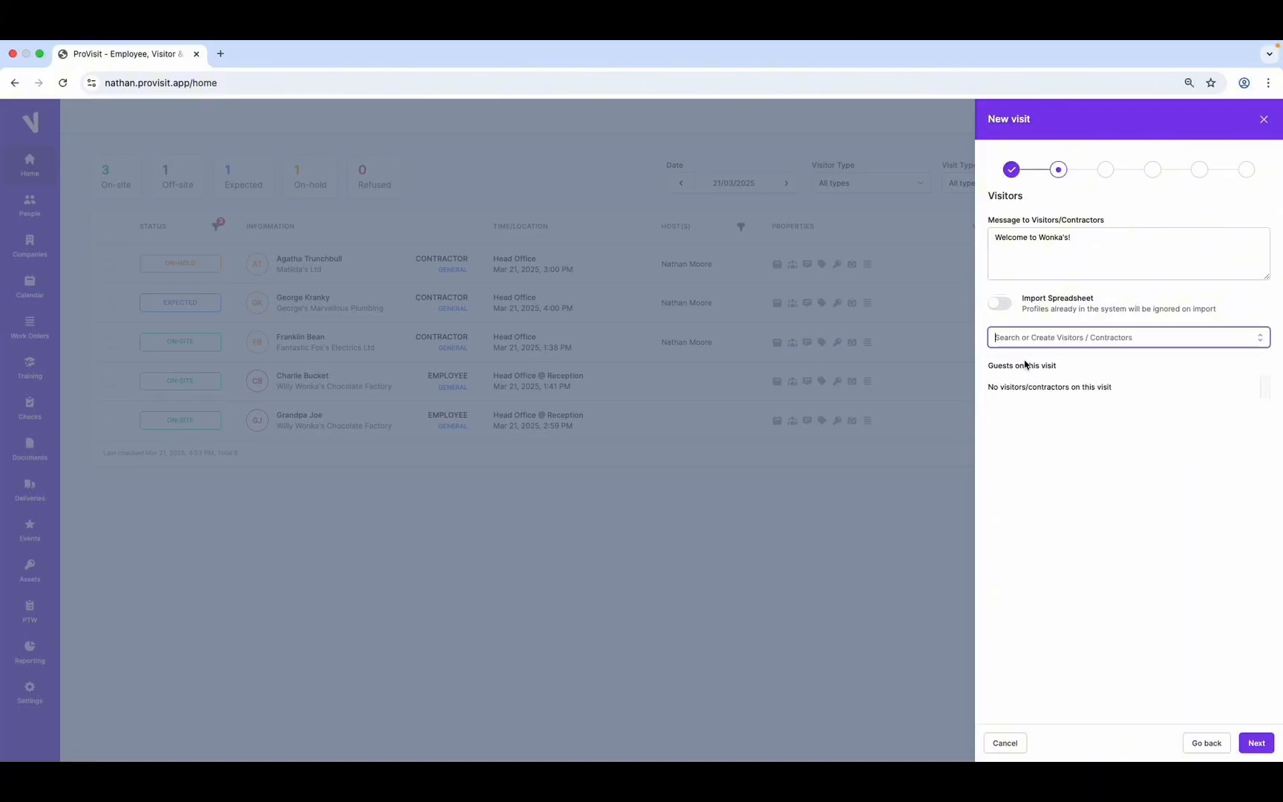
# Make the ProVisit staff member the visit's host
pyautogui.click(1262, 744)
pyautogui.moveTo(994, 238); pyautogui.dragTo(1137, 254)
pyautogui.click(1055, 252)
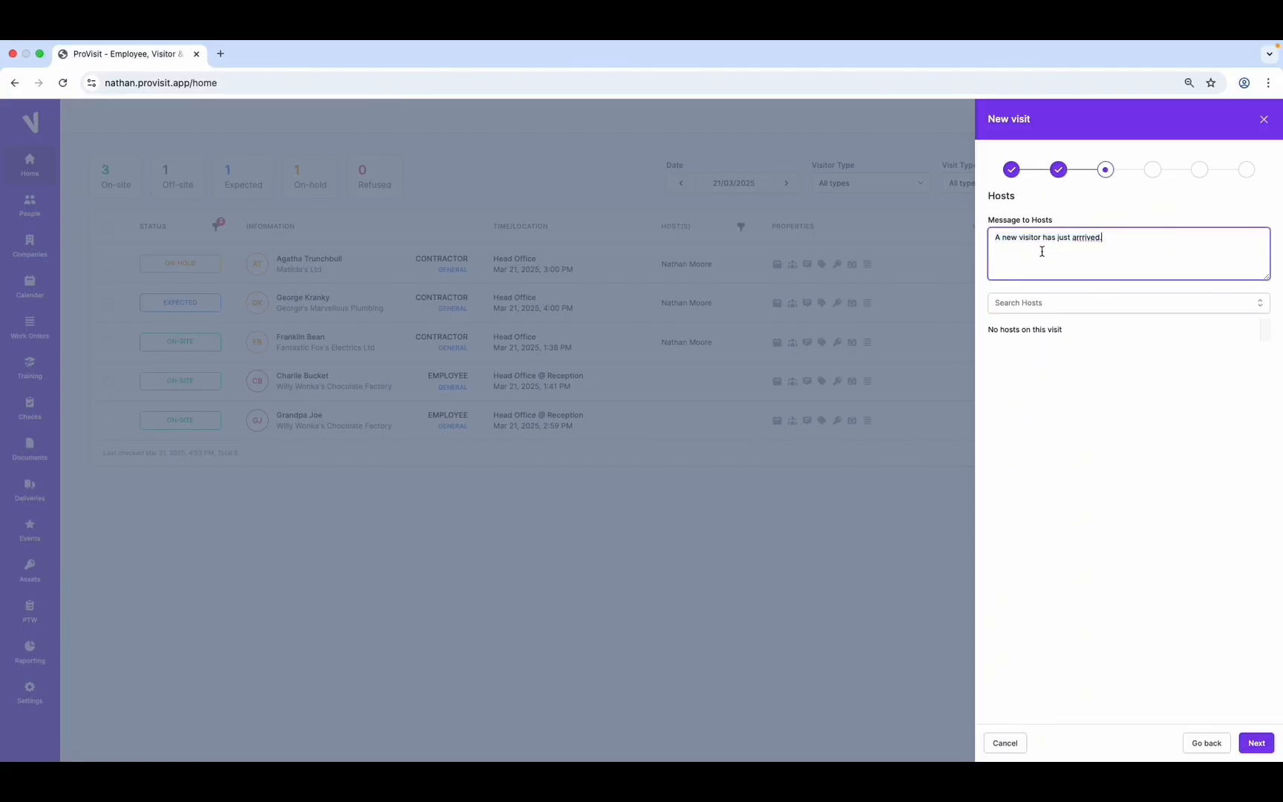
pyautogui.click(1073, 304)
pyautogui.write('natha')
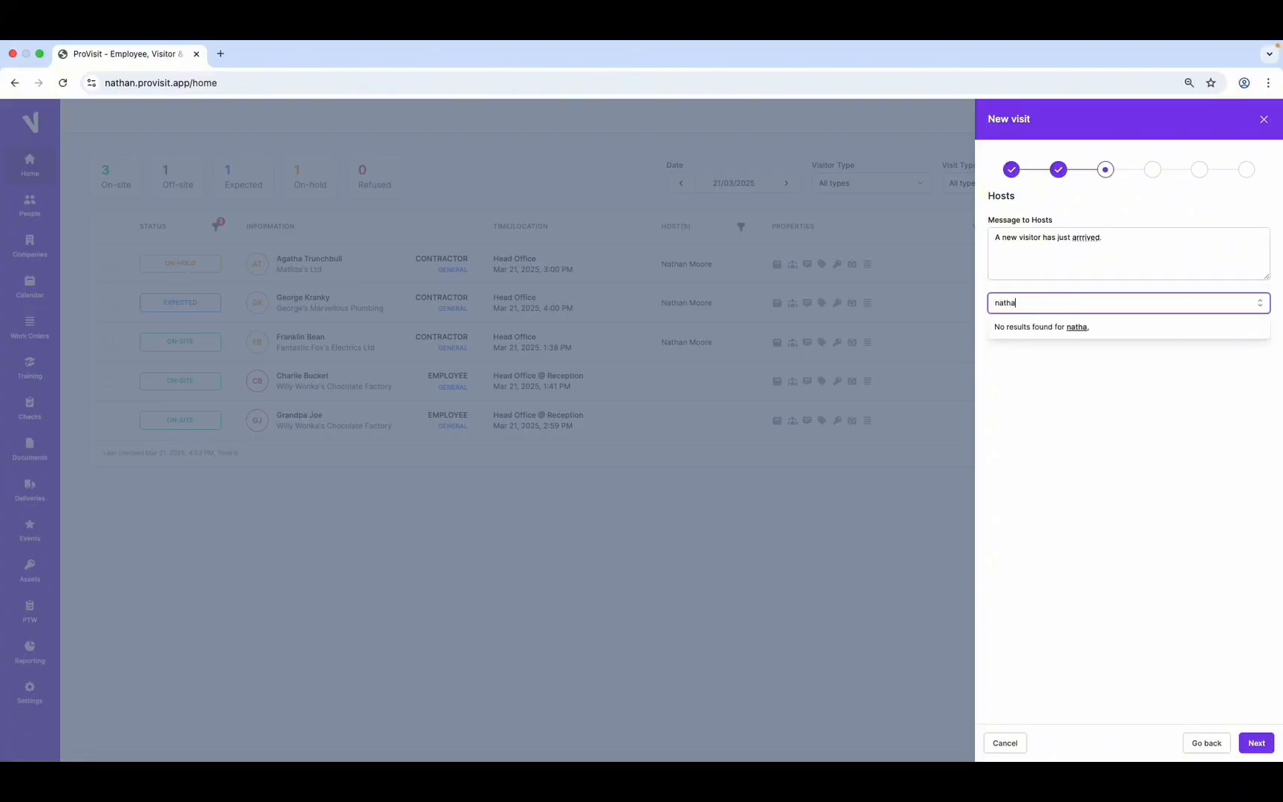
pyautogui.click(1085, 352)
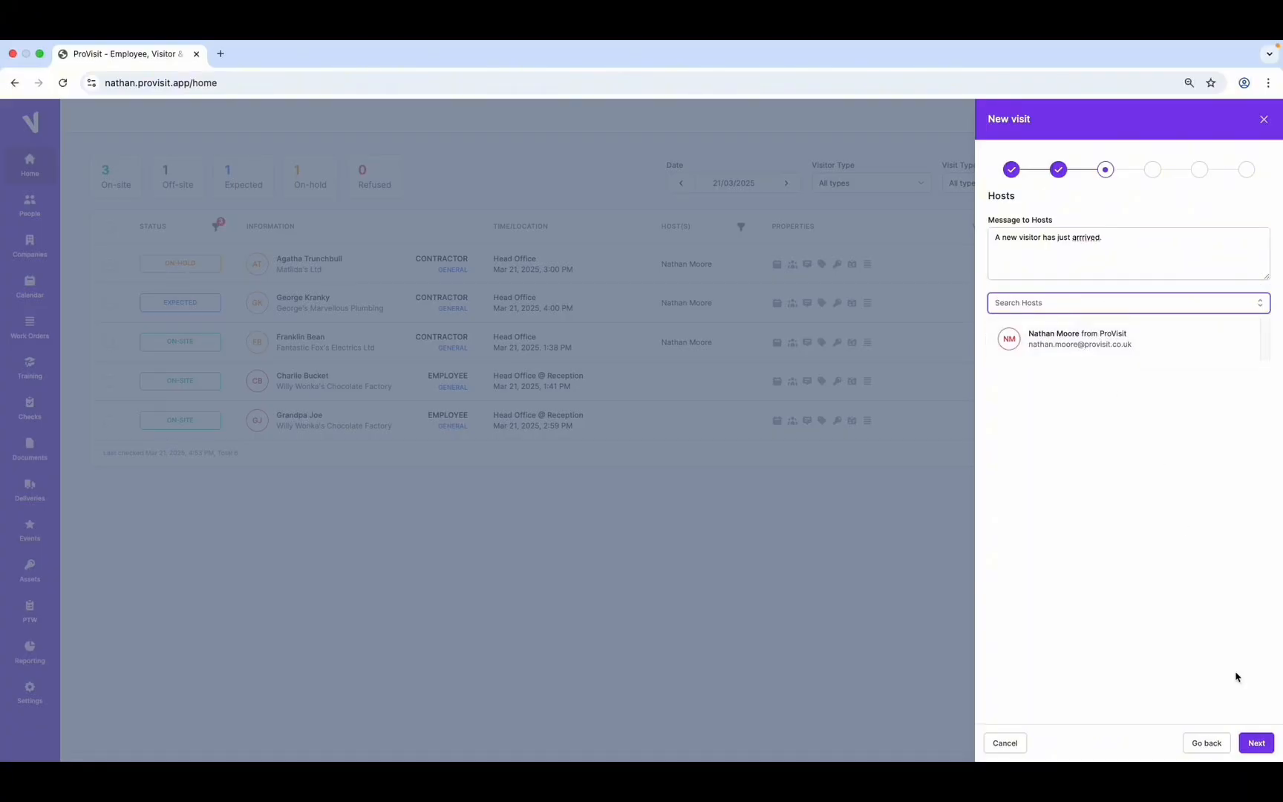
# Grant Reception zone access, attach the Site Map, and start the Requirements notes
pyautogui.click(1255, 742)
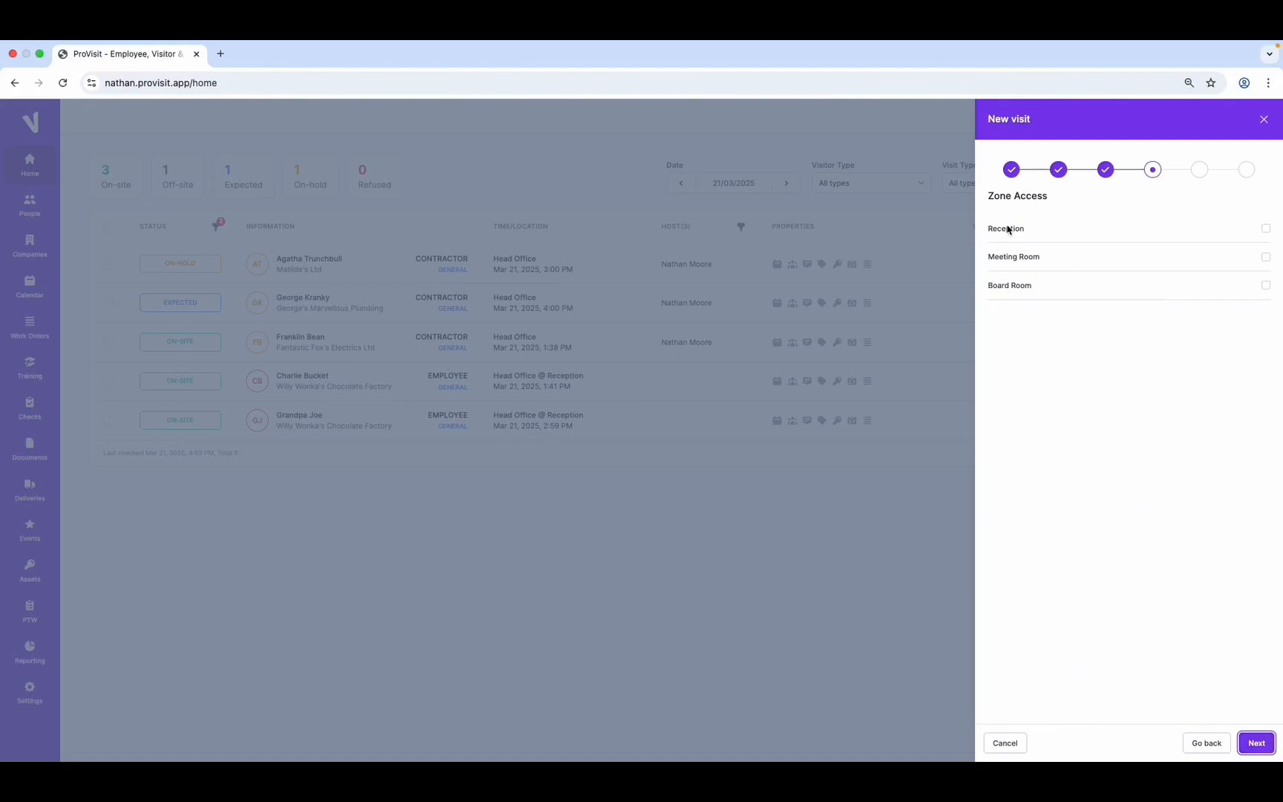
pyautogui.click(1266, 228)
pyautogui.click(1256, 743)
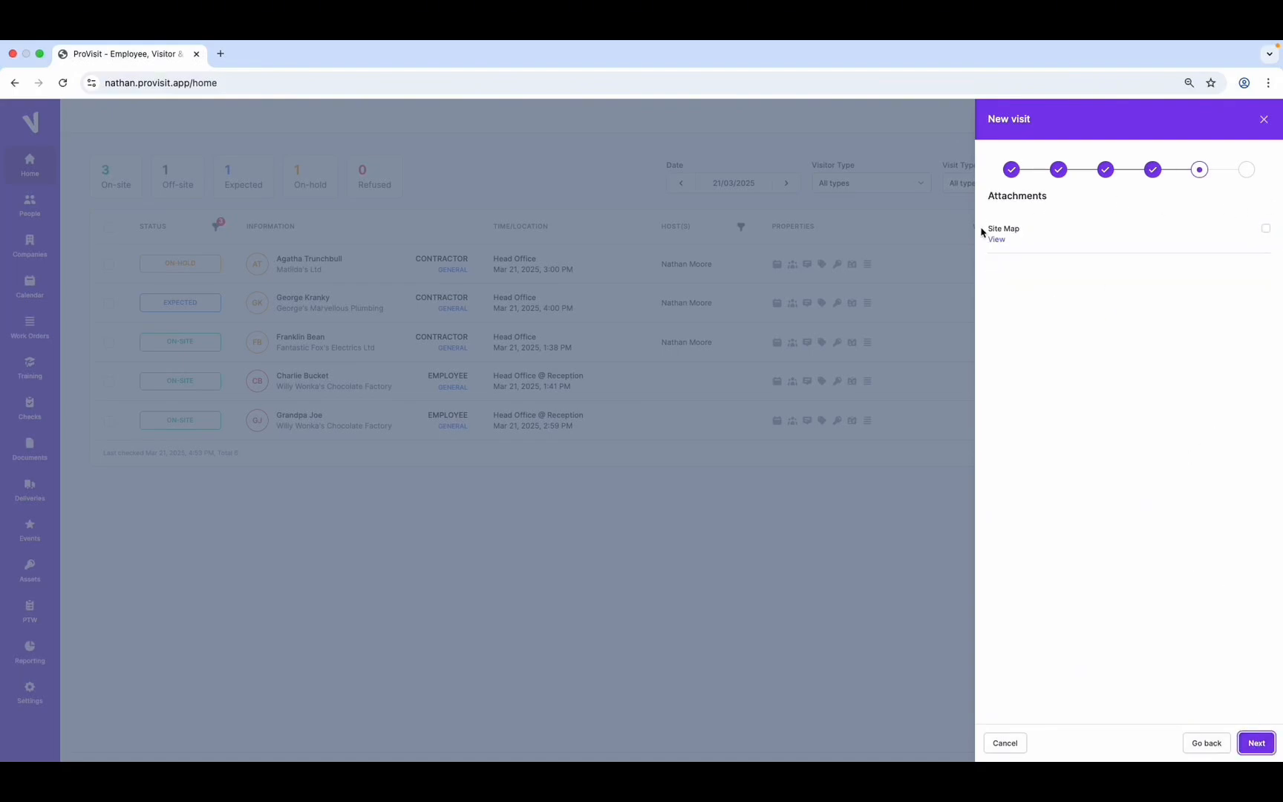
pyautogui.click(1265, 229)
pyautogui.click(1261, 743)
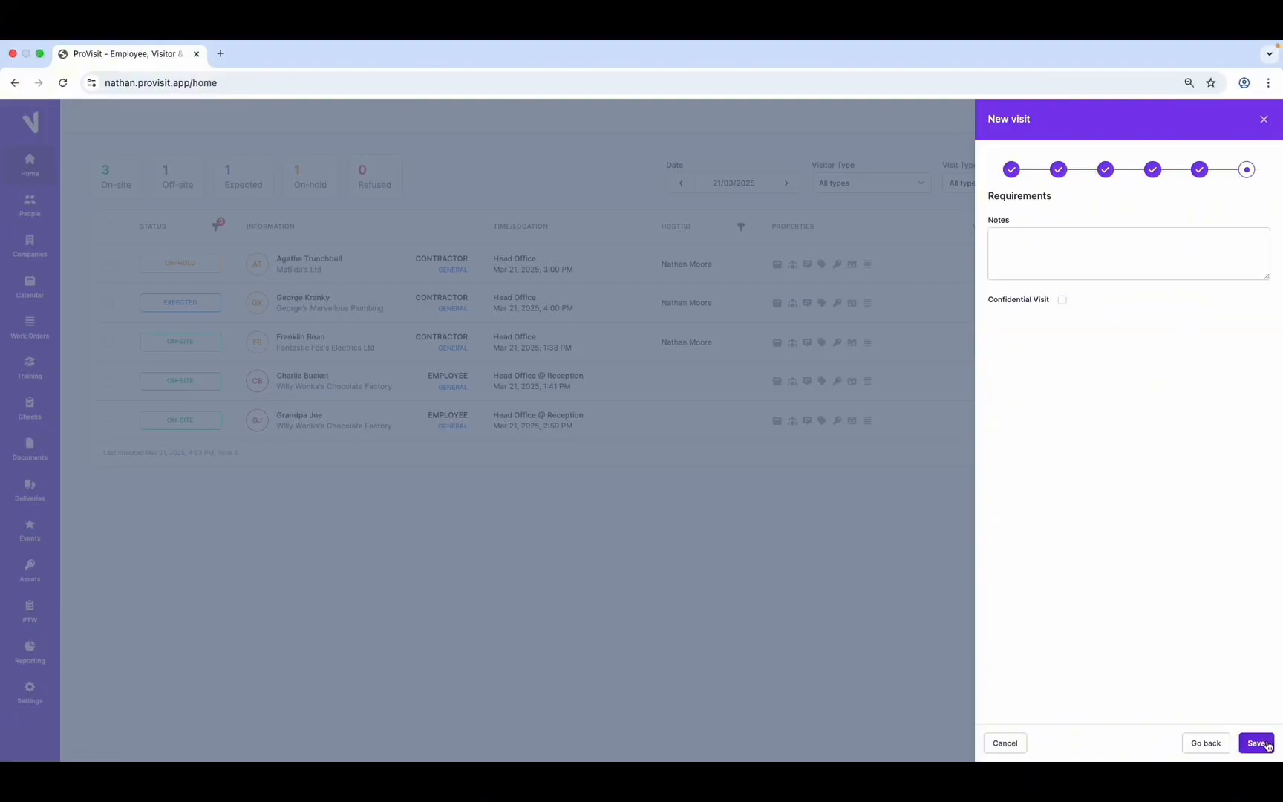
pyautogui.click(1011, 242)
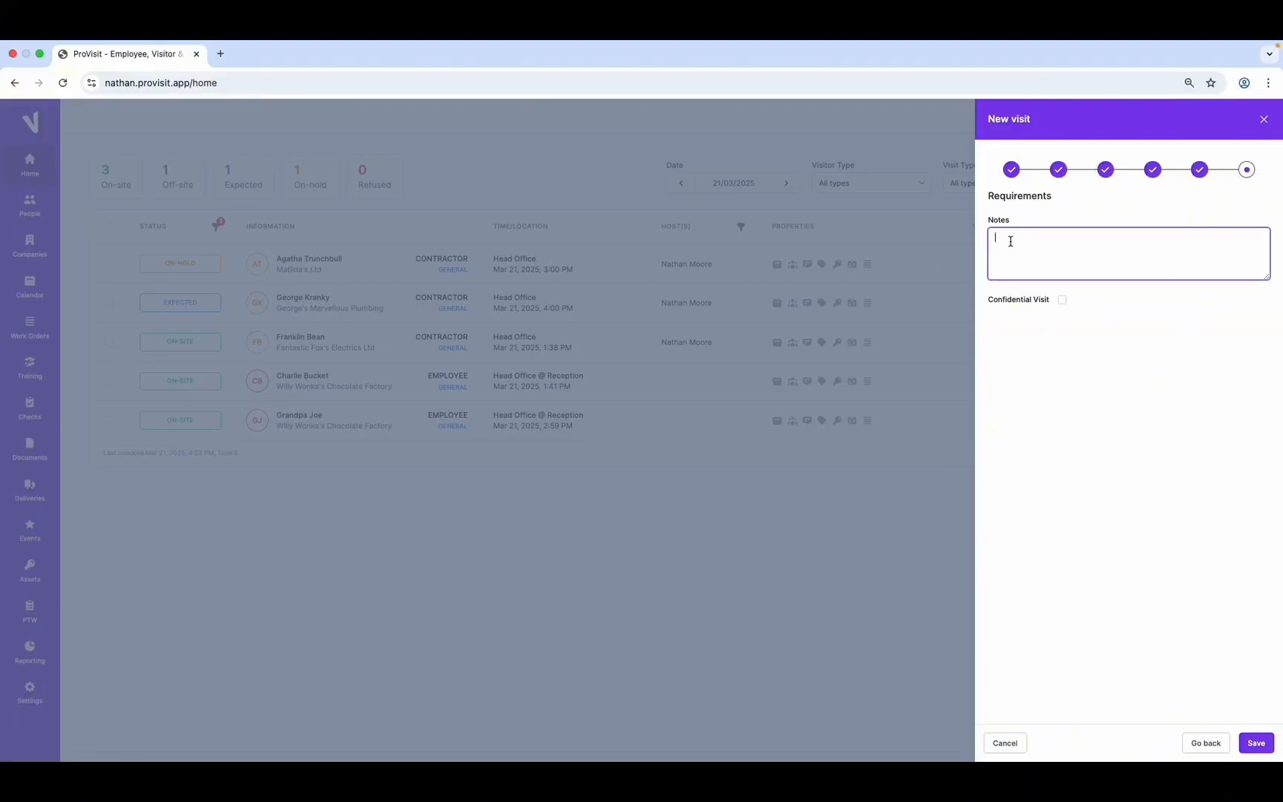
pyautogui.click(1062, 301)
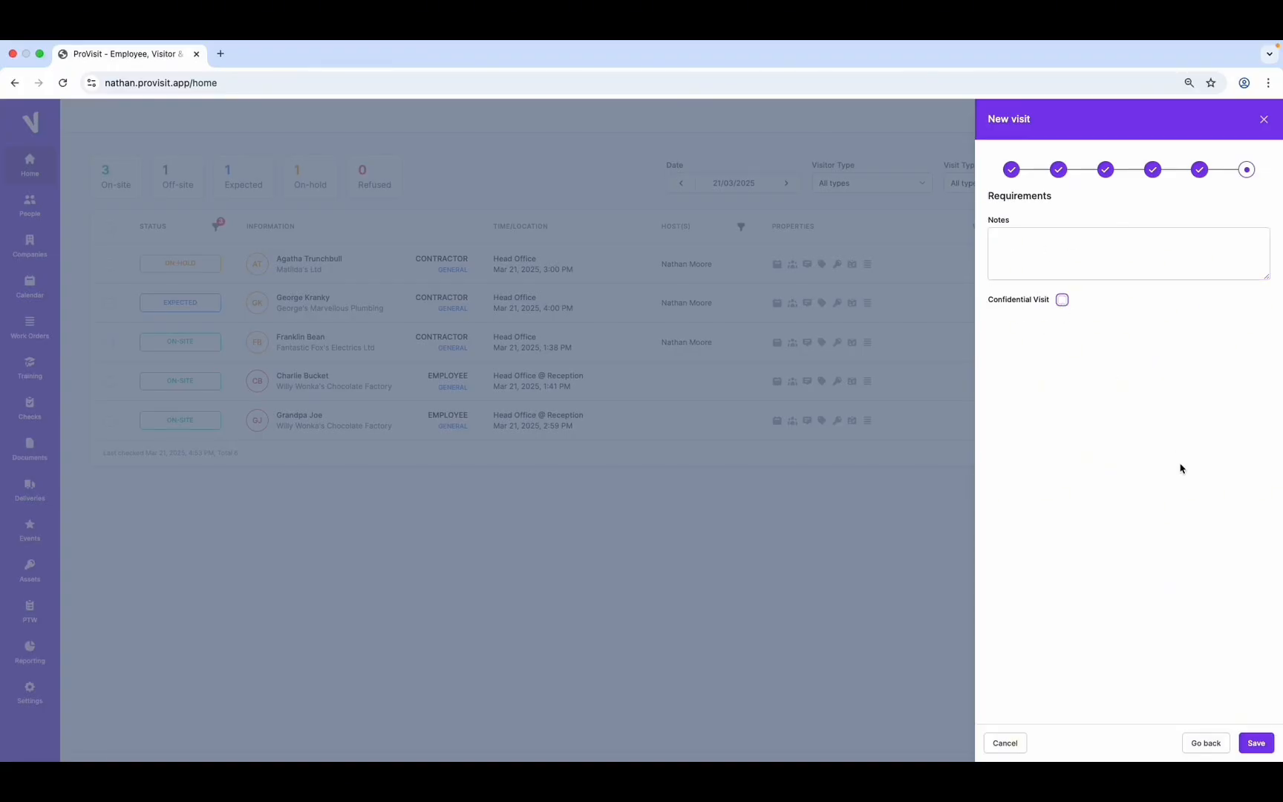
# Save the visit and refresh the dashboard to show the contractor expected at 12:00
pyautogui.click(1258, 743)
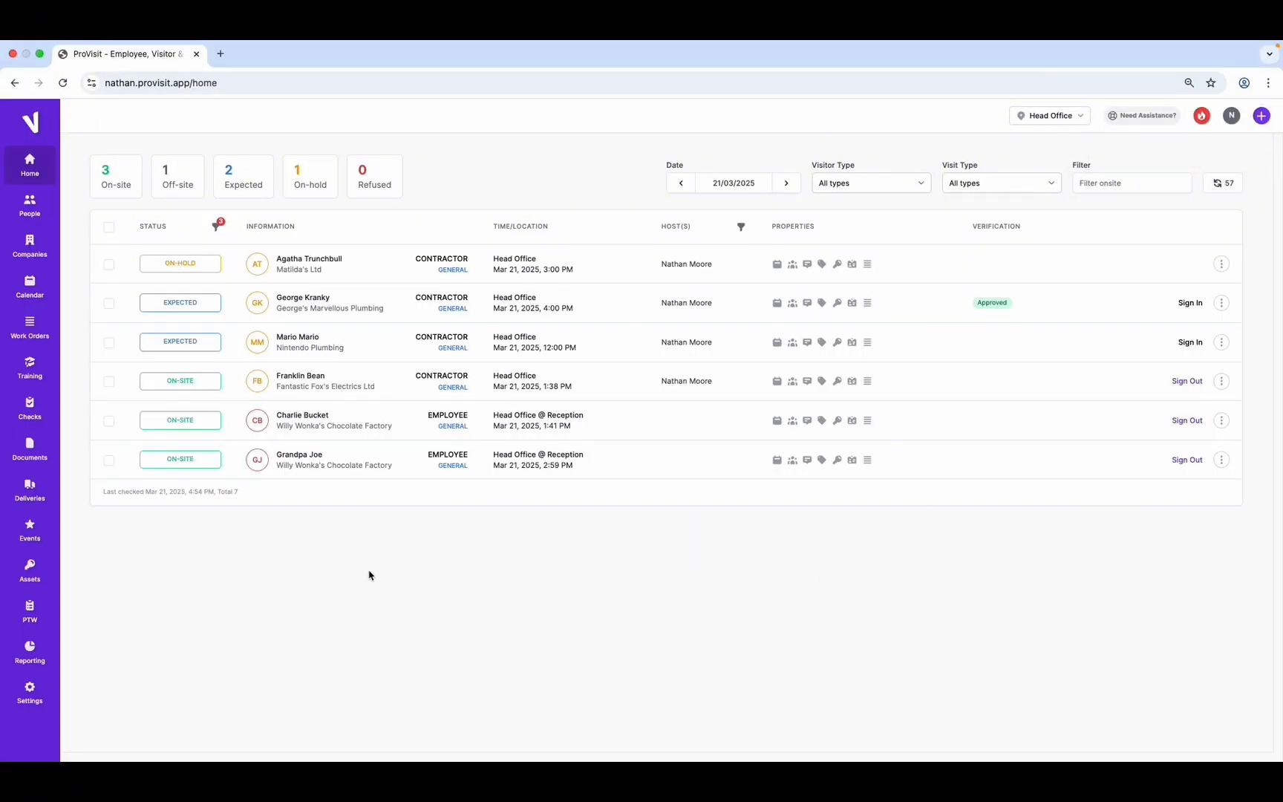
pyautogui.click(63, 82)
# Start another visit on Friday 21 March 2025 at 9:00 and search for the visitor, finding no match
pyautogui.click(1262, 119)
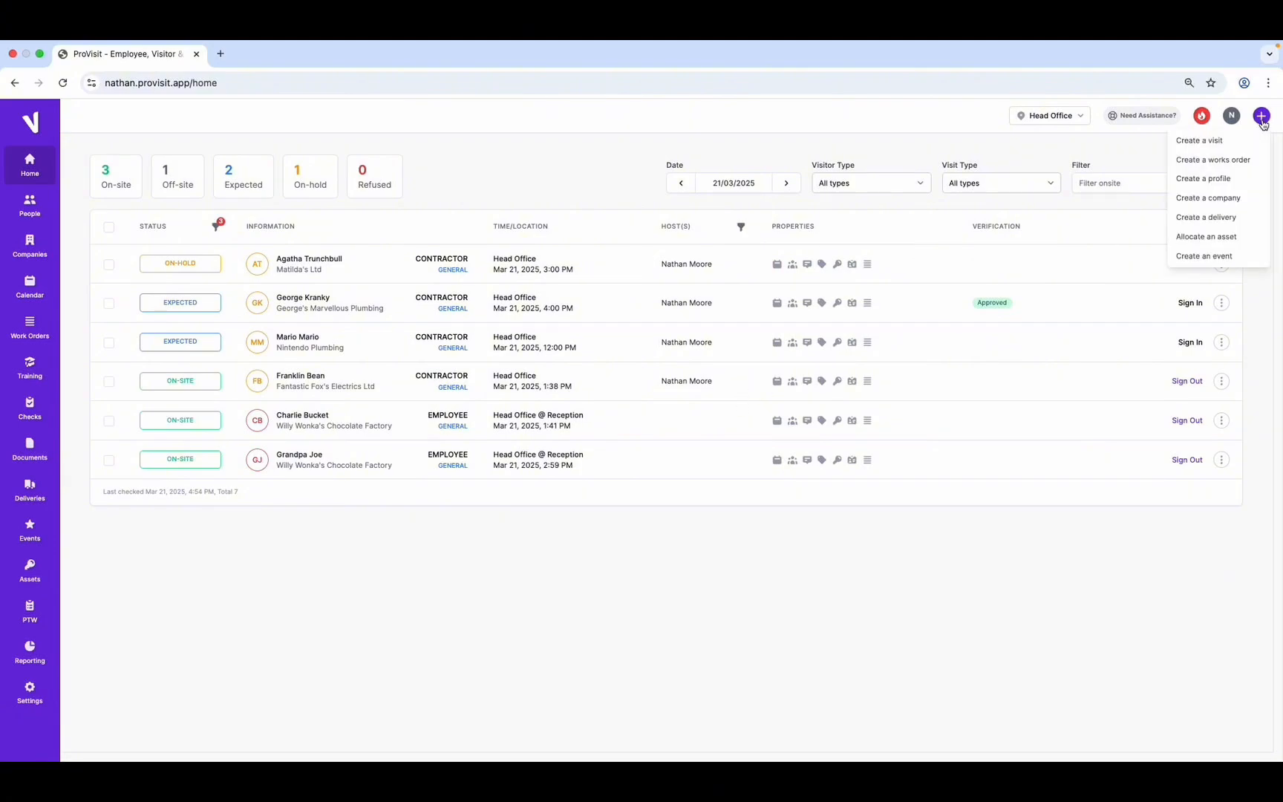
pyautogui.click(1218, 141)
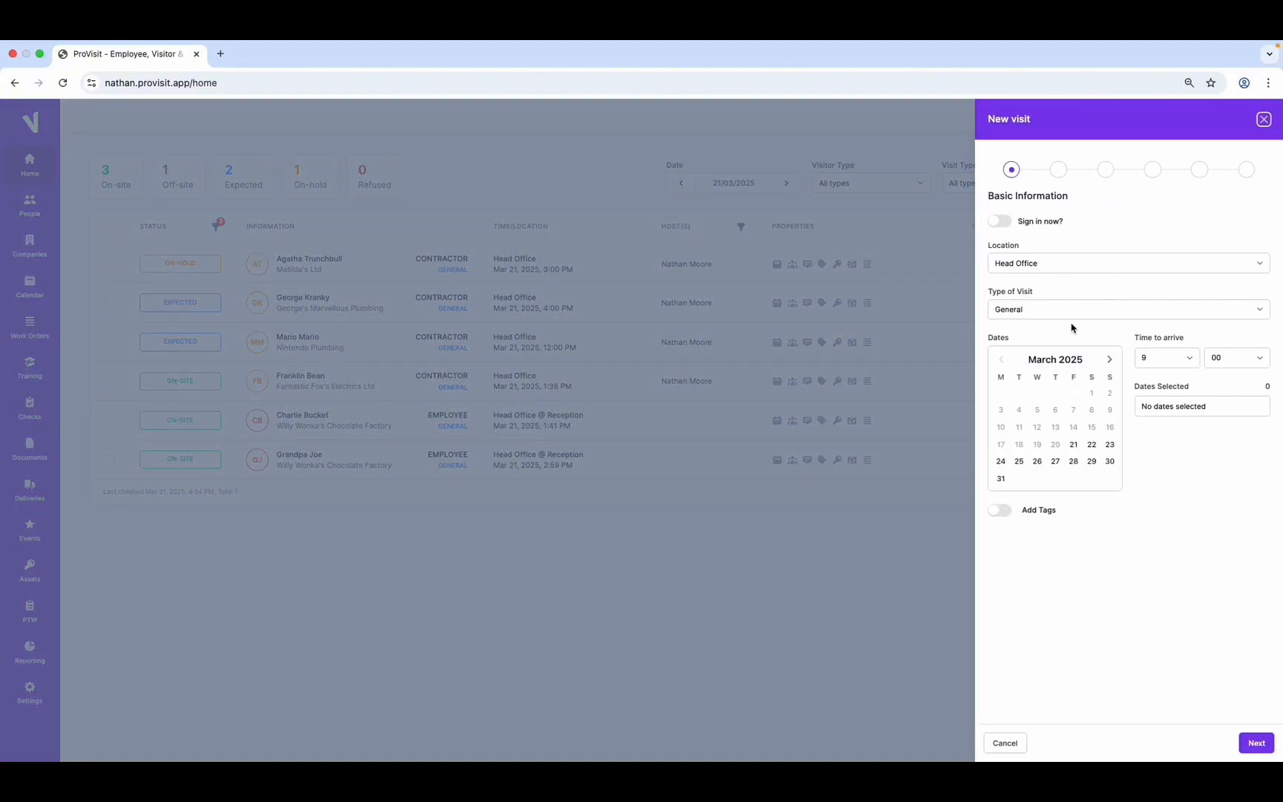
pyautogui.click(1073, 444)
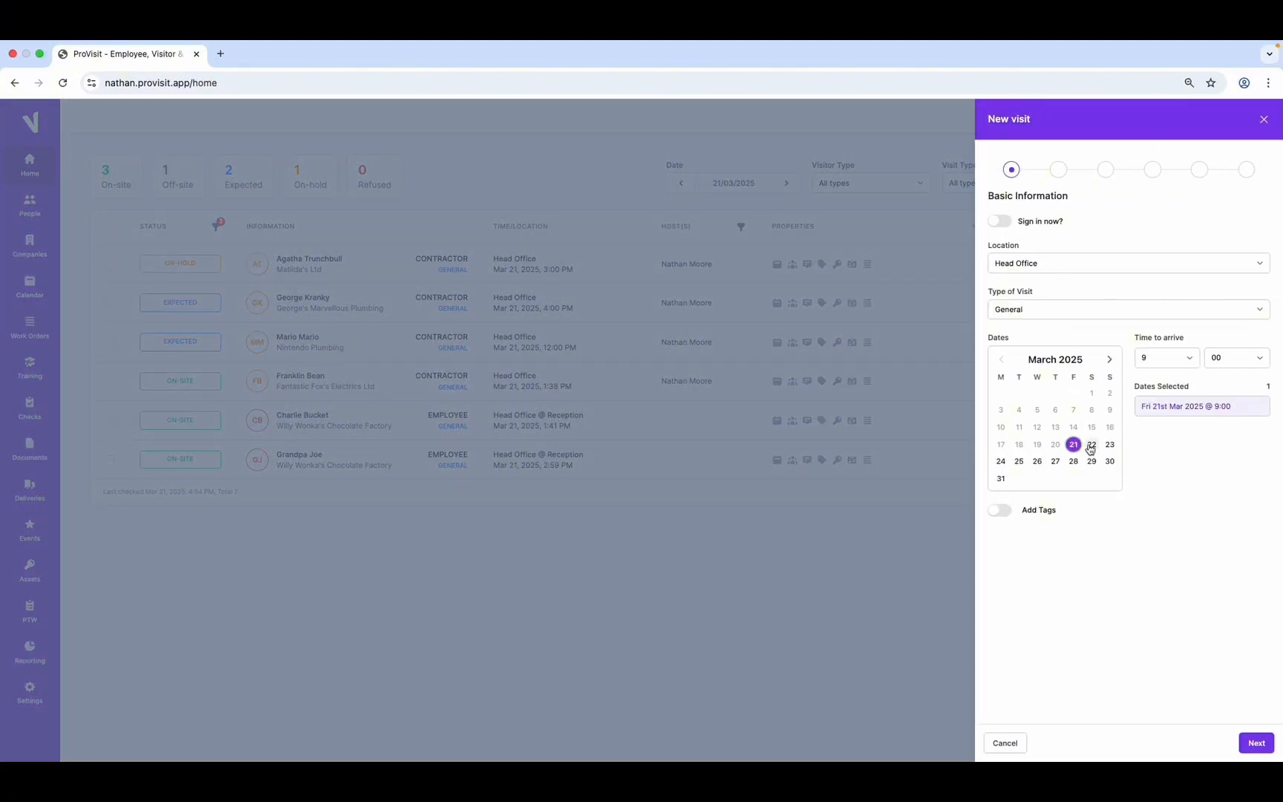
pyautogui.click(1256, 742)
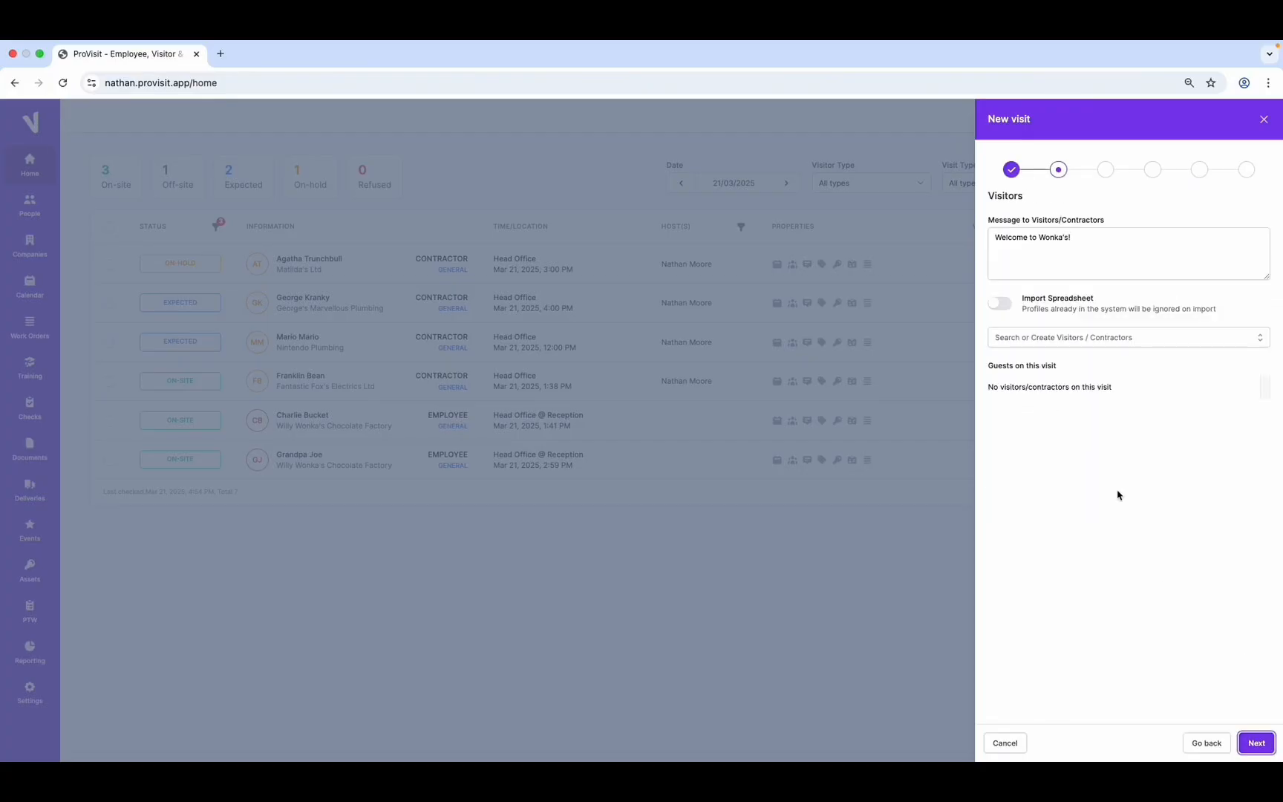
pyautogui.click(1071, 338)
pyautogui.write('luigi')
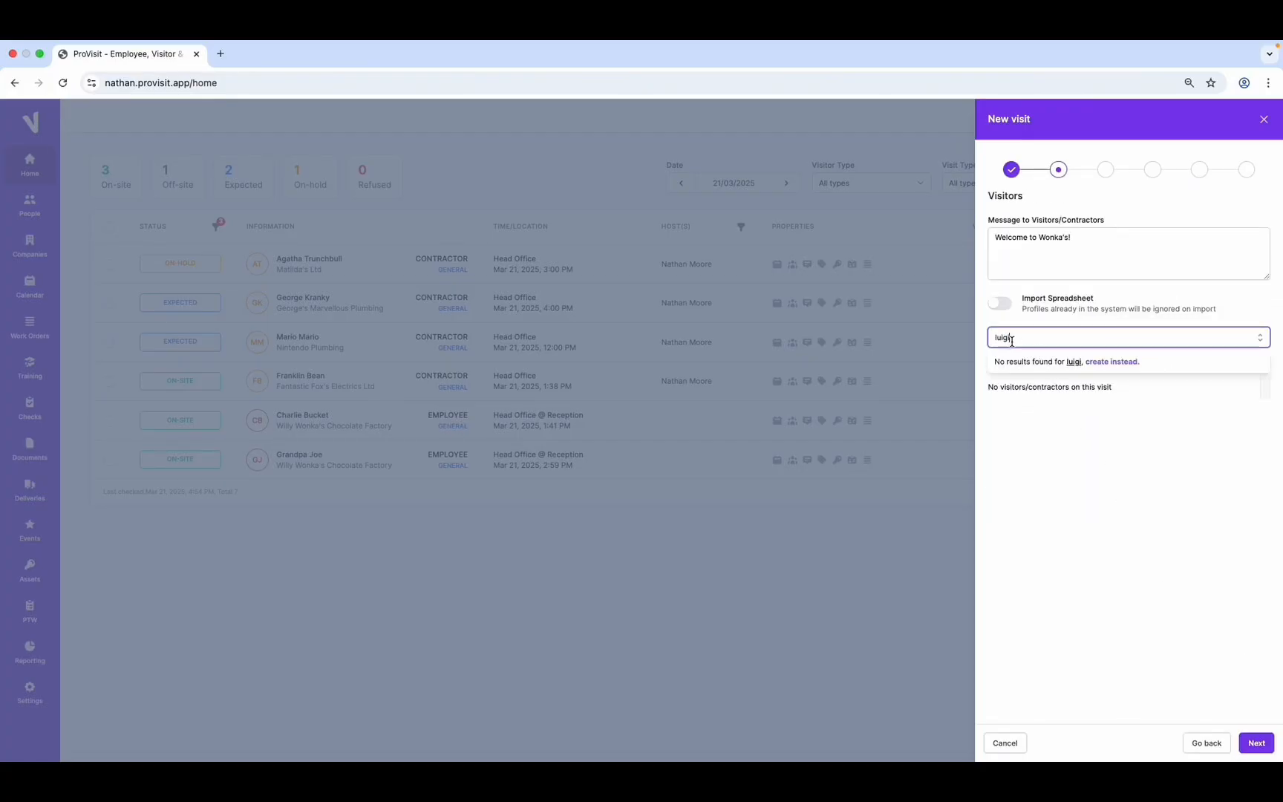
# Create a new Contractor visitor instead and enter their first and last name
pyautogui.click(1111, 366)
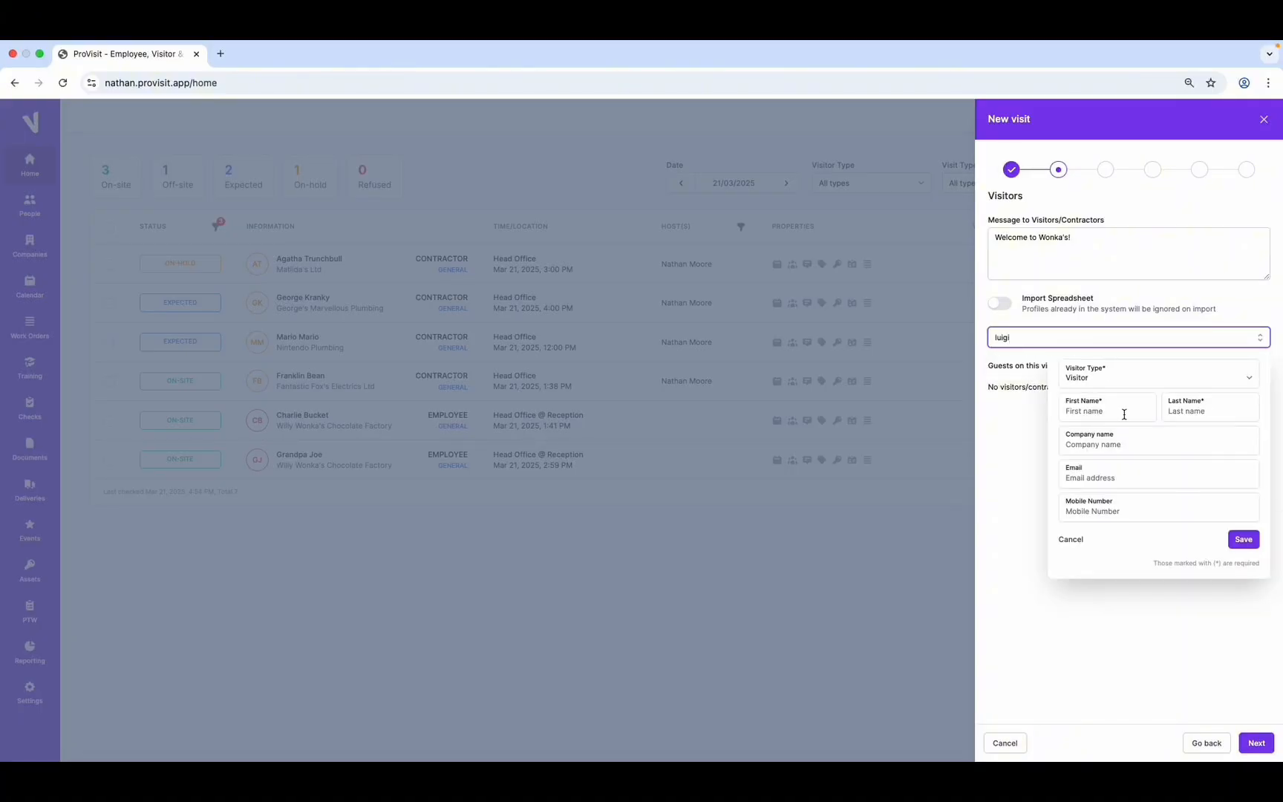
pyautogui.click(1252, 383)
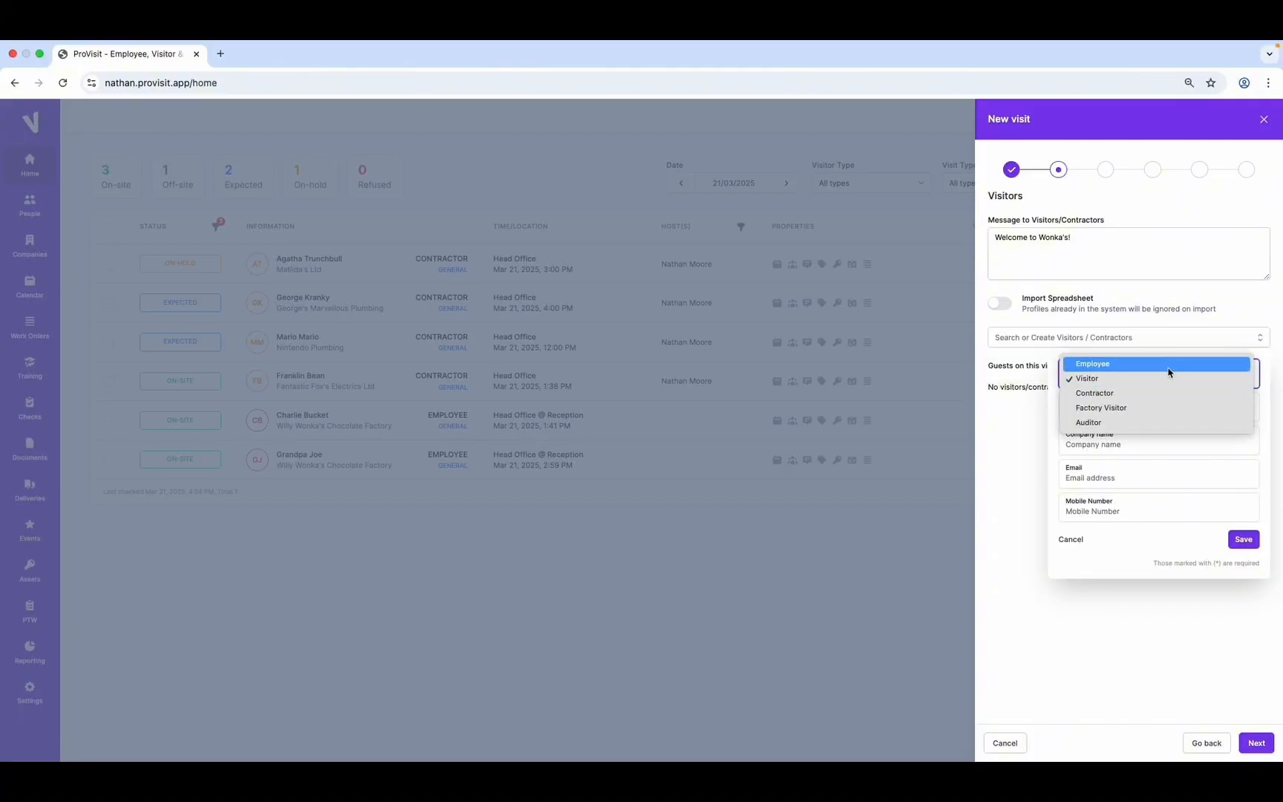
pyautogui.click(1151, 392)
pyautogui.click(1109, 410)
pyautogui.write('Luigi')
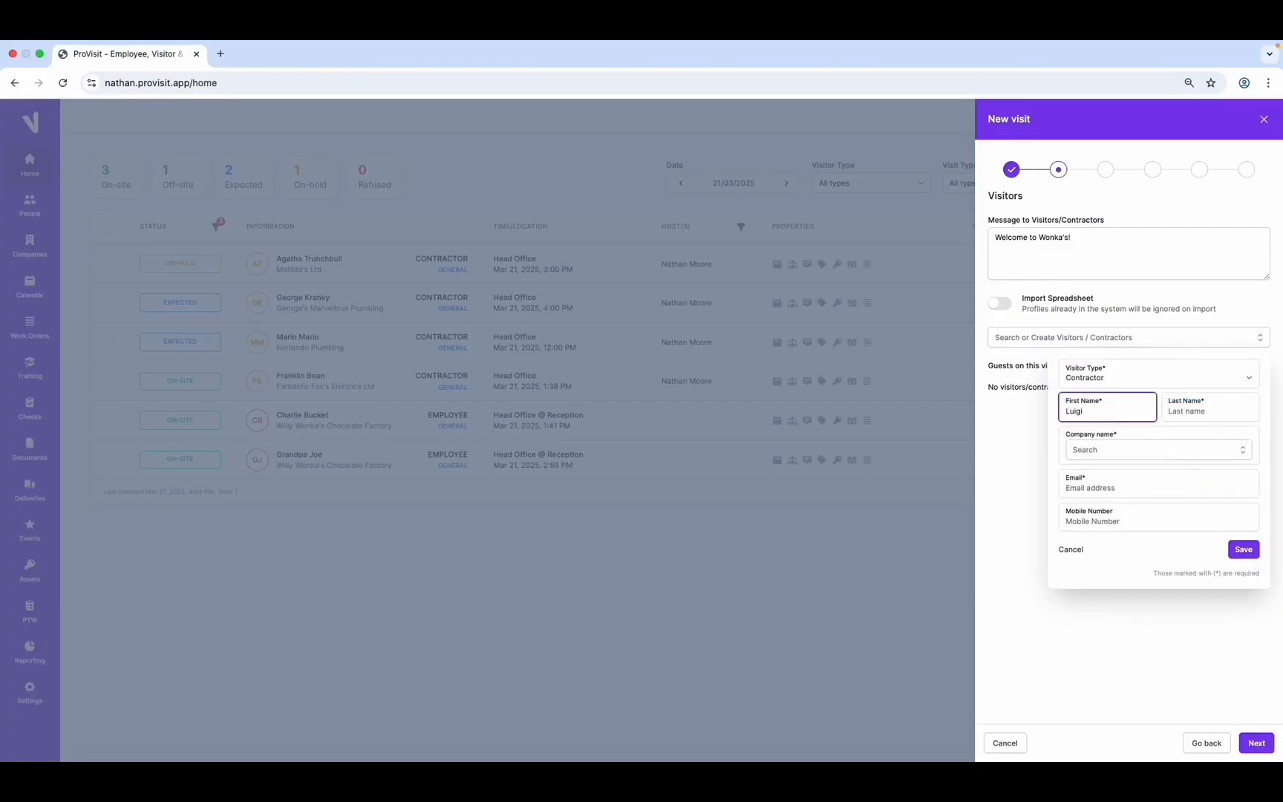
pyautogui.click(1197, 415)
pyautogui.write('Maz')
# Set the company to Nintendo Plumbing, fill in email and mobile number, and save the visitor
pyautogui.click(1153, 449)
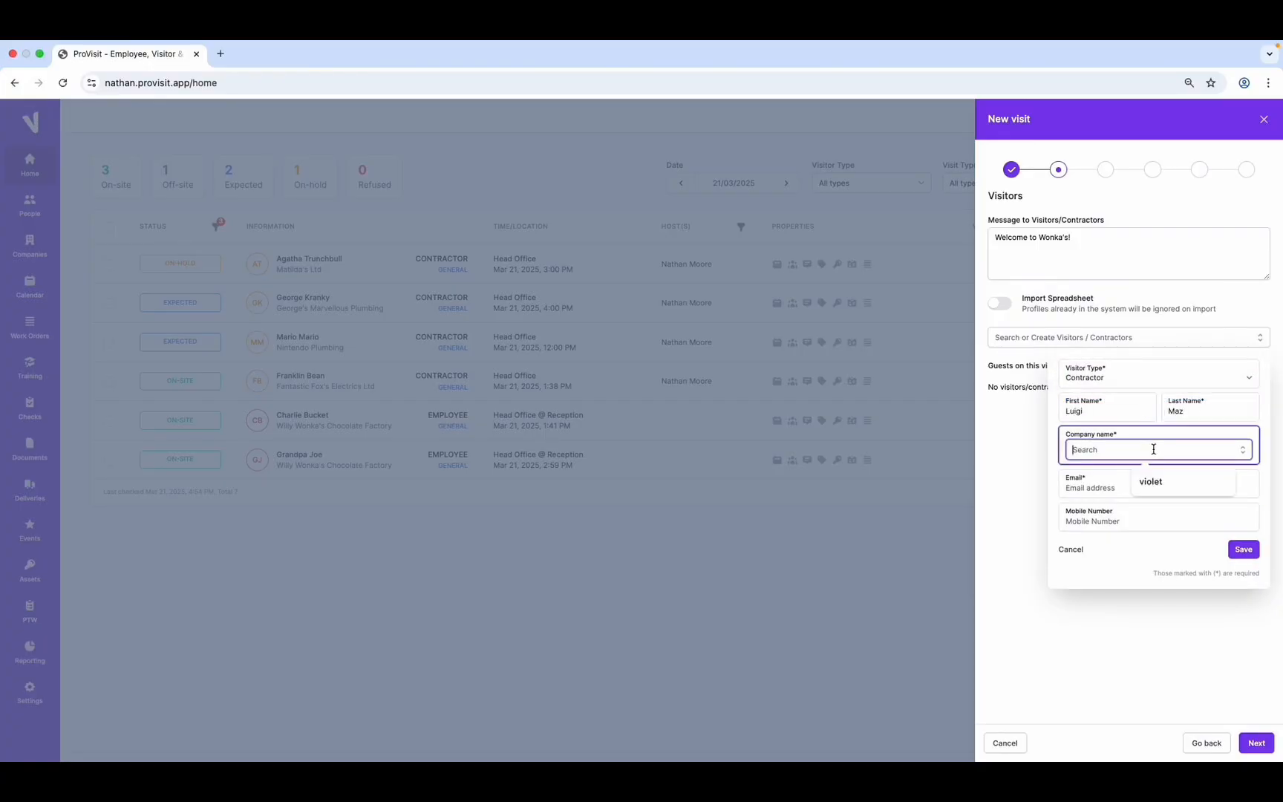
pyautogui.write('nint')
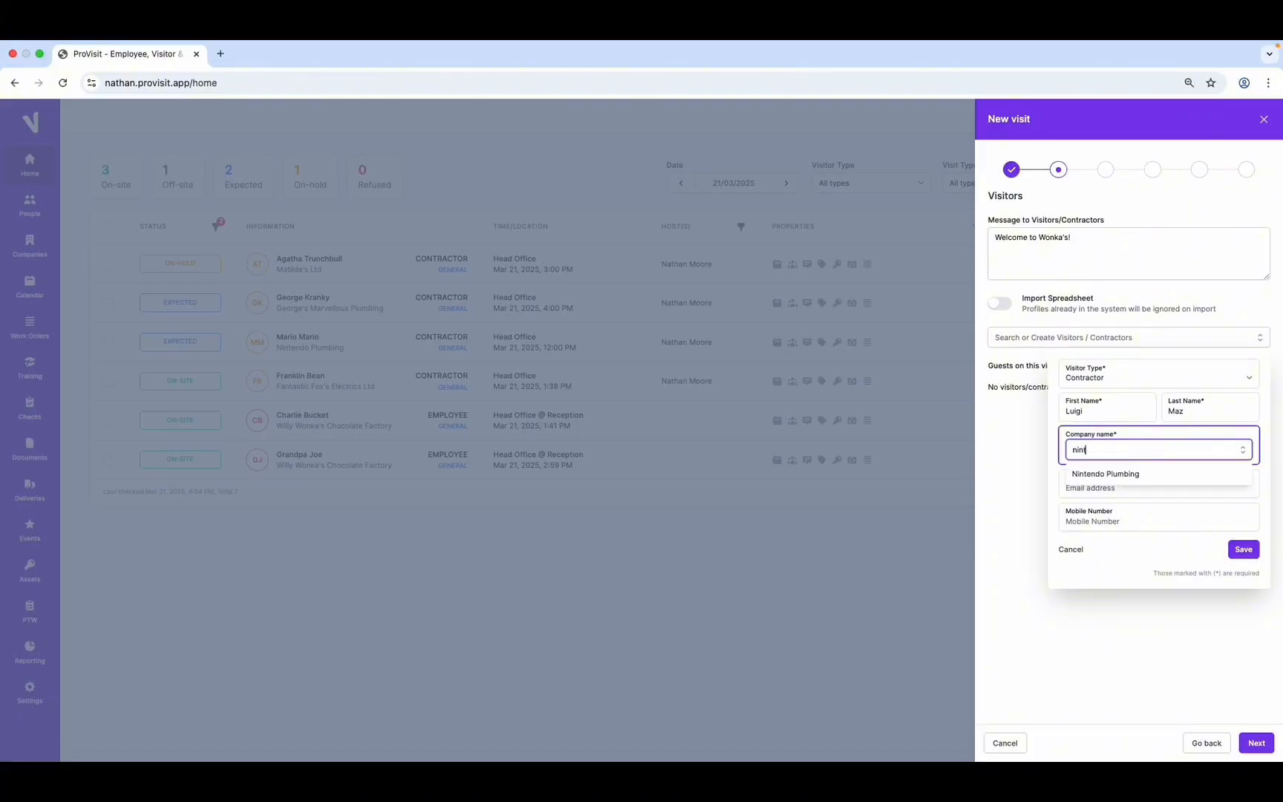
pyautogui.click(1123, 475)
pyautogui.click(1117, 487)
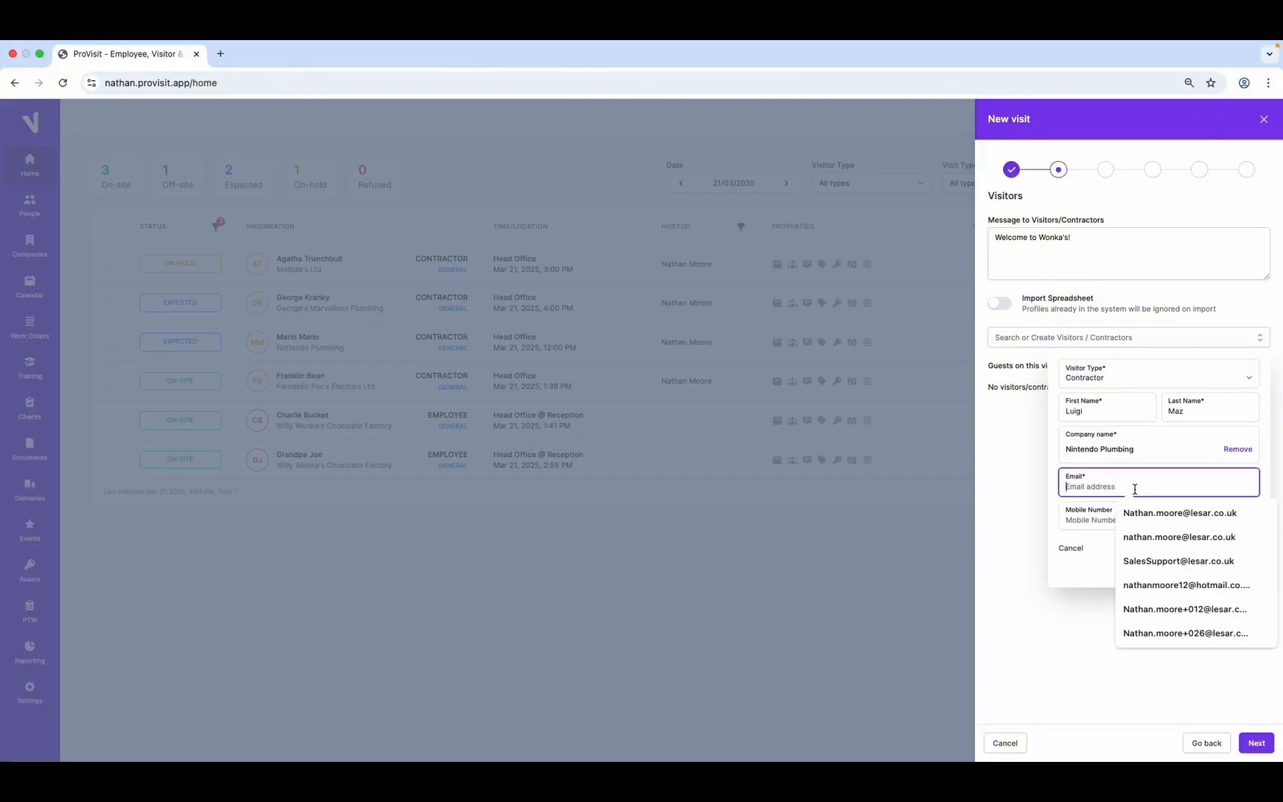
pyautogui.click(1158, 513)
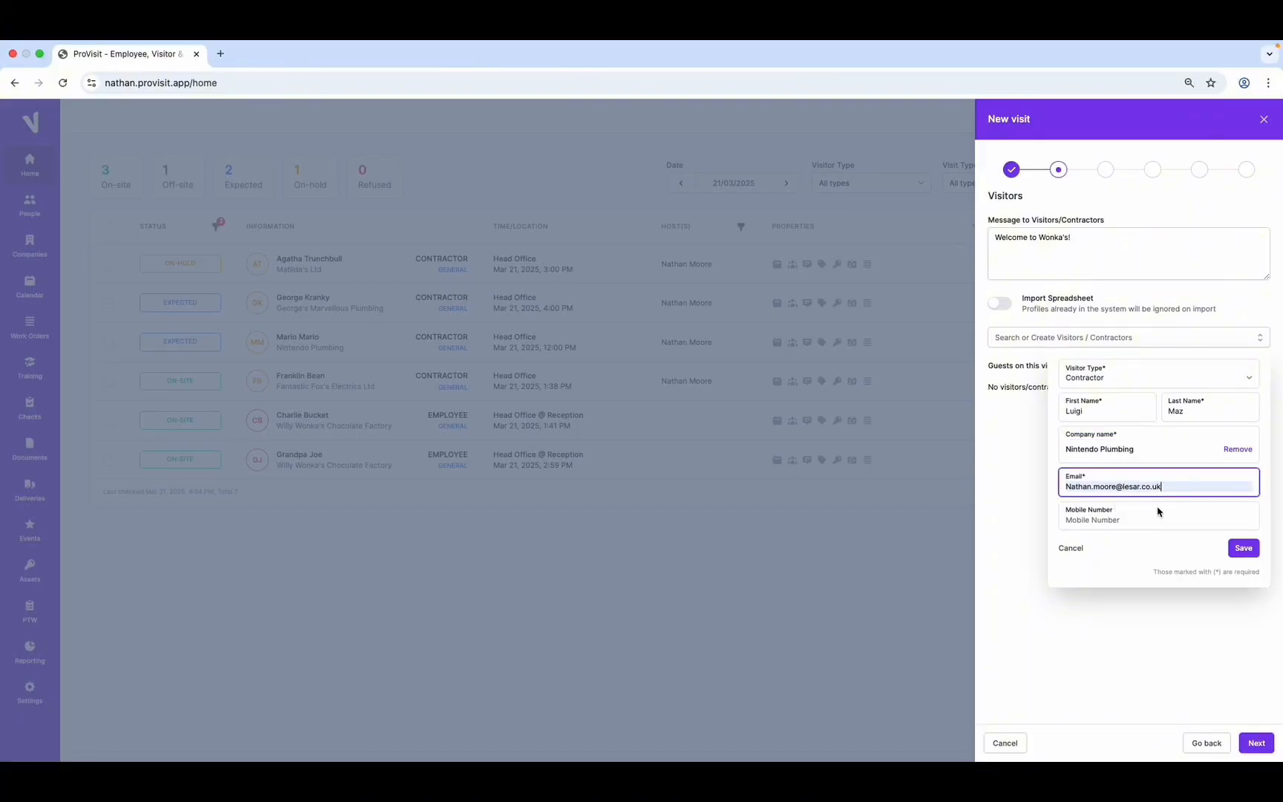
pyautogui.click(1122, 523)
pyautogui.click(1170, 571)
pyautogui.click(1251, 549)
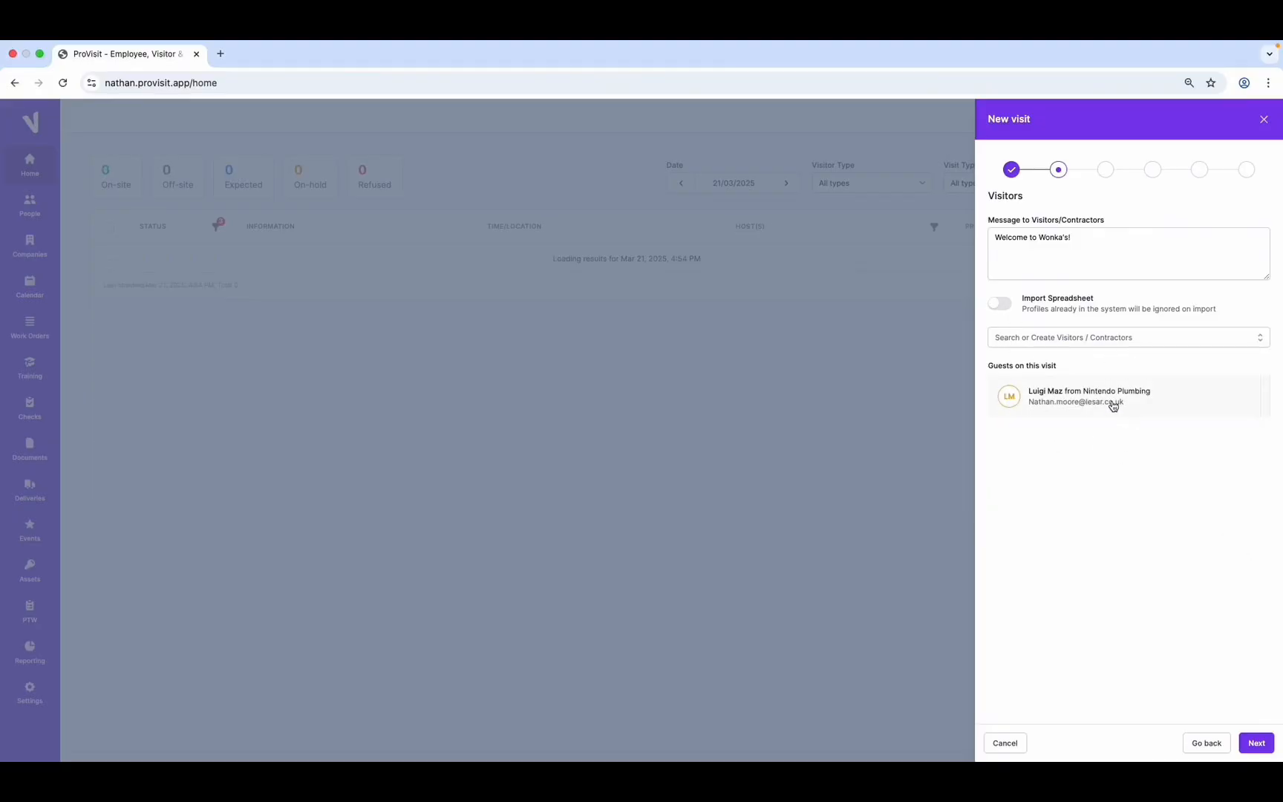
# Search for the host by name and add them to the visit
pyautogui.click(1257, 743)
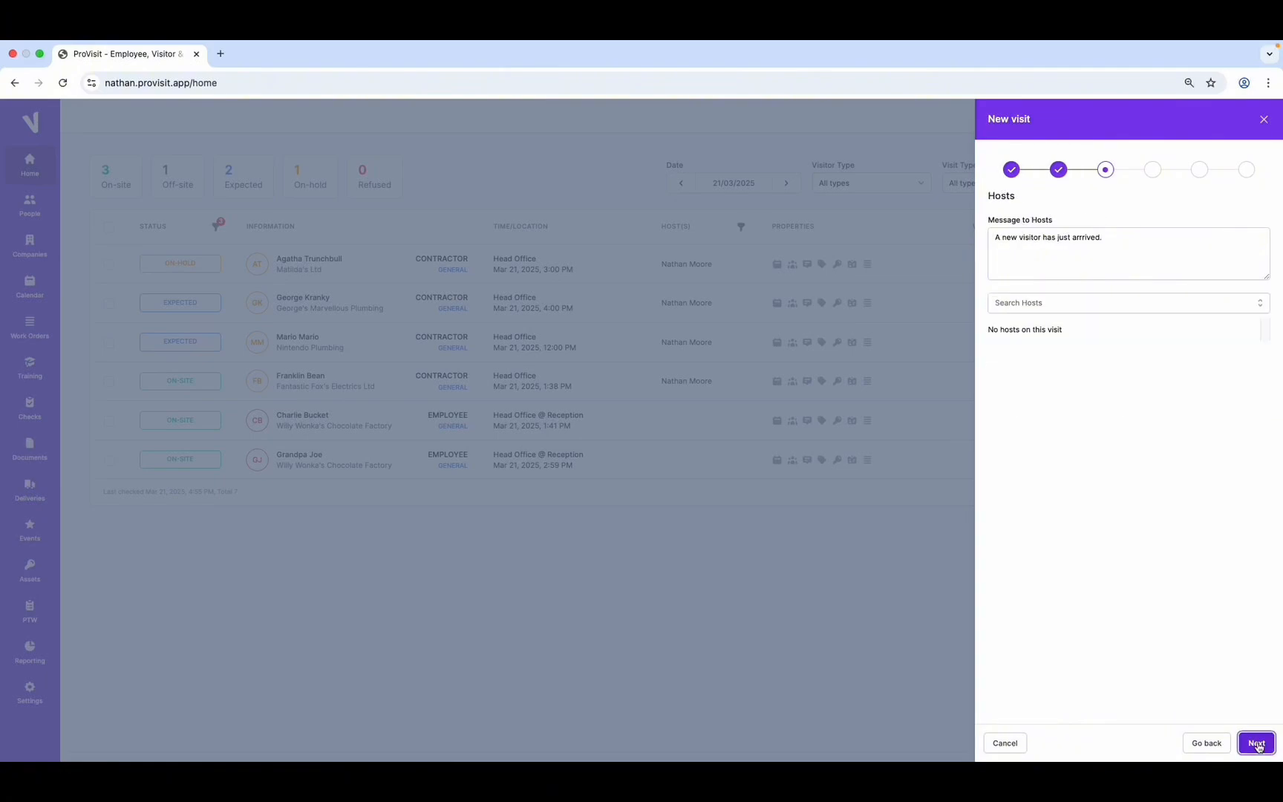
pyautogui.click(1030, 311)
pyautogui.write('nathan')
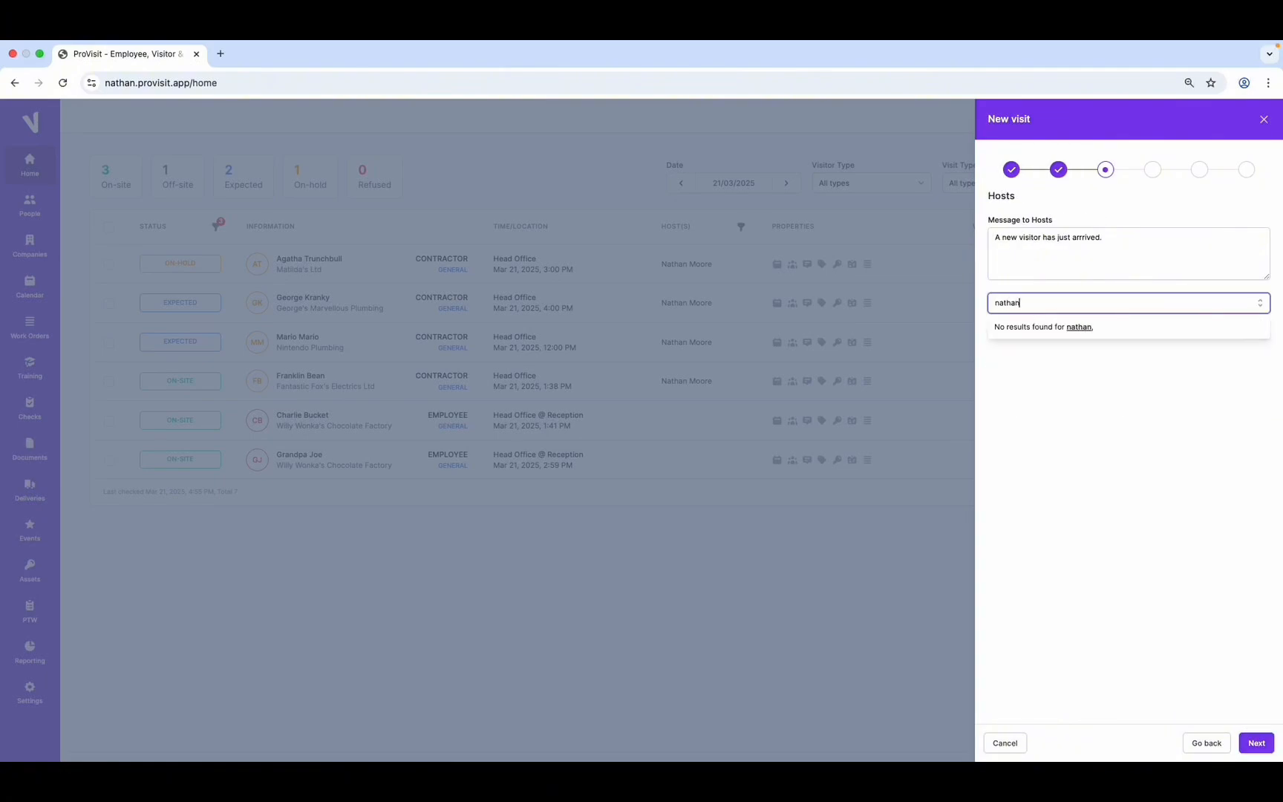
pyautogui.click(1067, 346)
# Grant Reception zone access, attach the Site Map, save the visit and reload the dashboard
pyautogui.click(1257, 742)
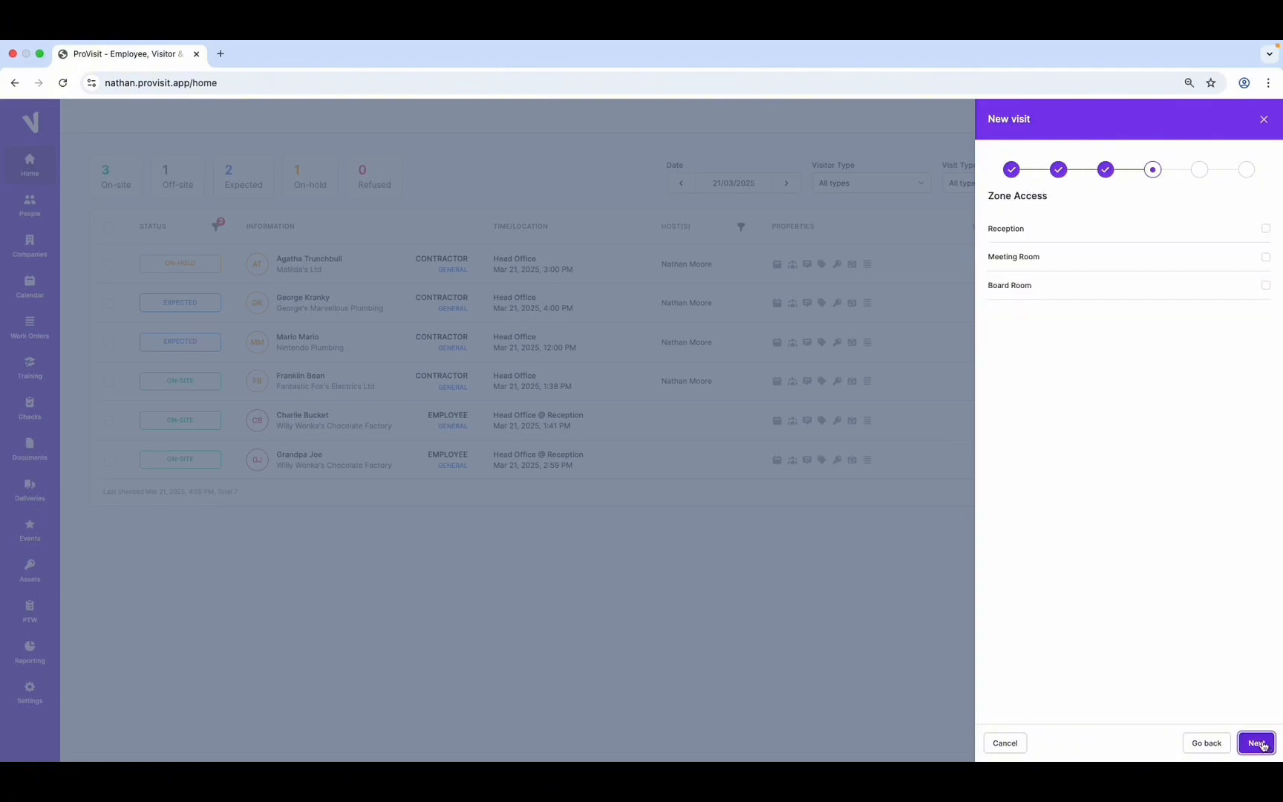
pyautogui.click(1266, 229)
pyautogui.click(1257, 743)
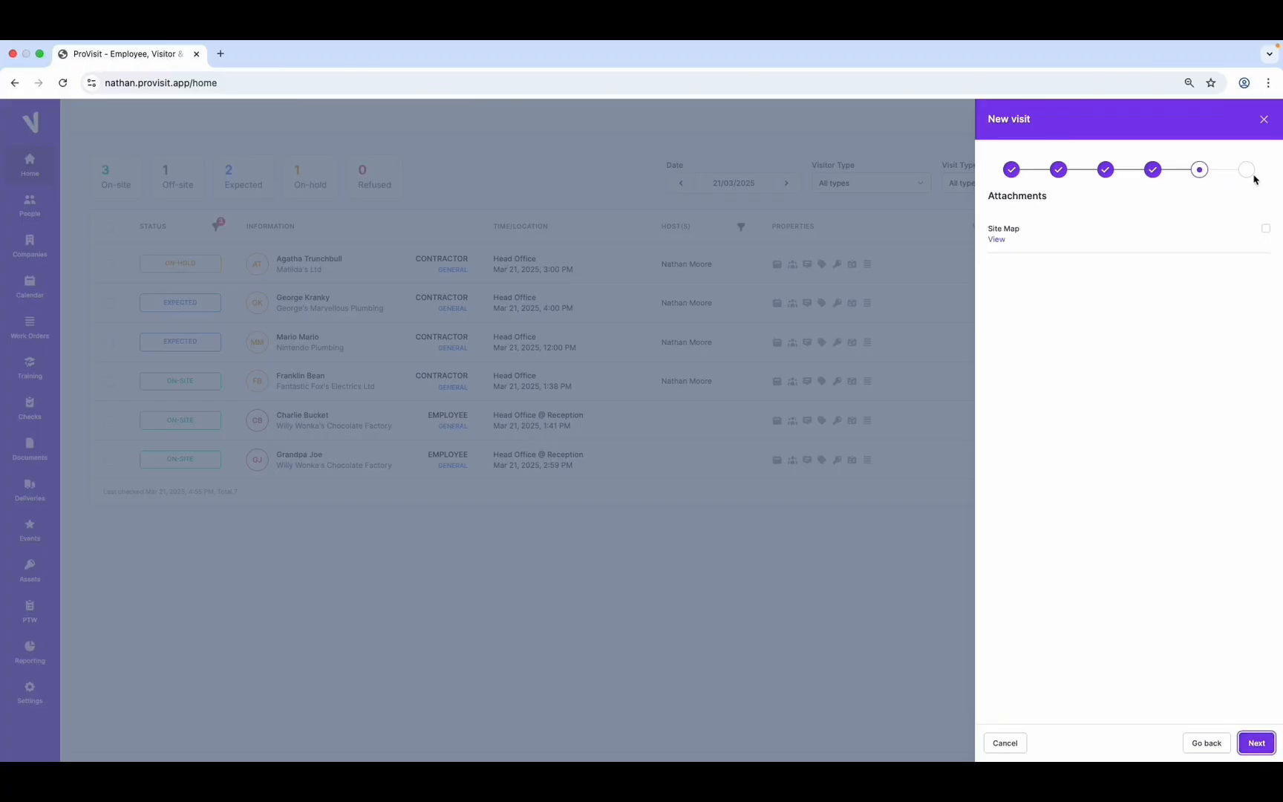
pyautogui.click(1265, 228)
pyautogui.click(1256, 742)
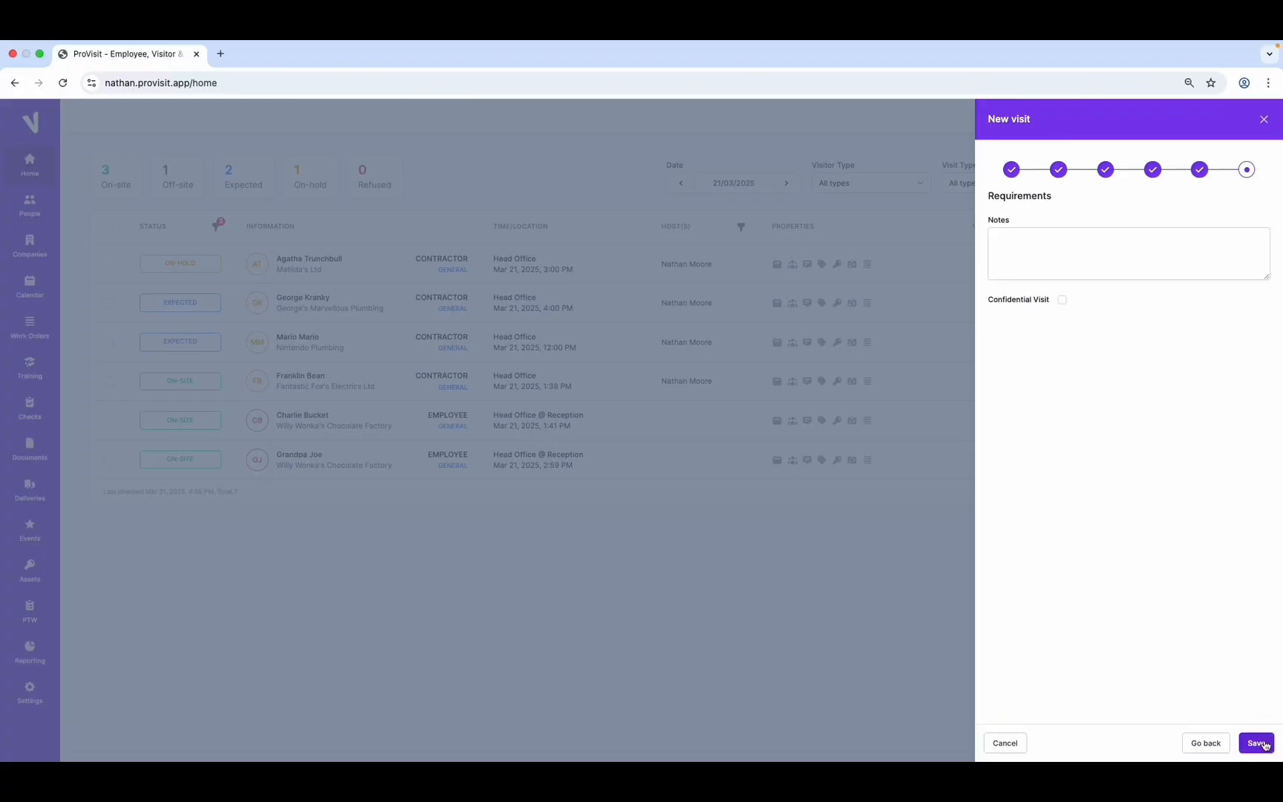
pyautogui.click(1263, 743)
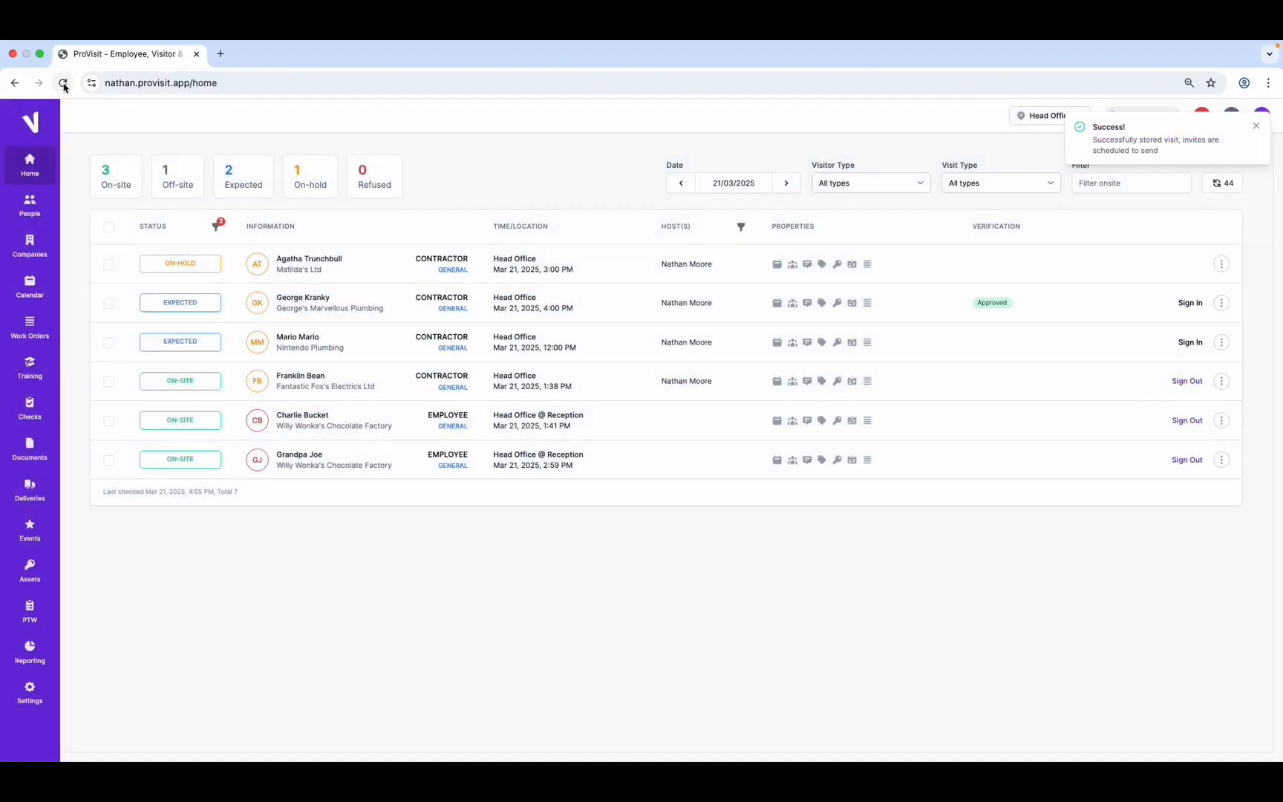
pyautogui.click(63, 84)
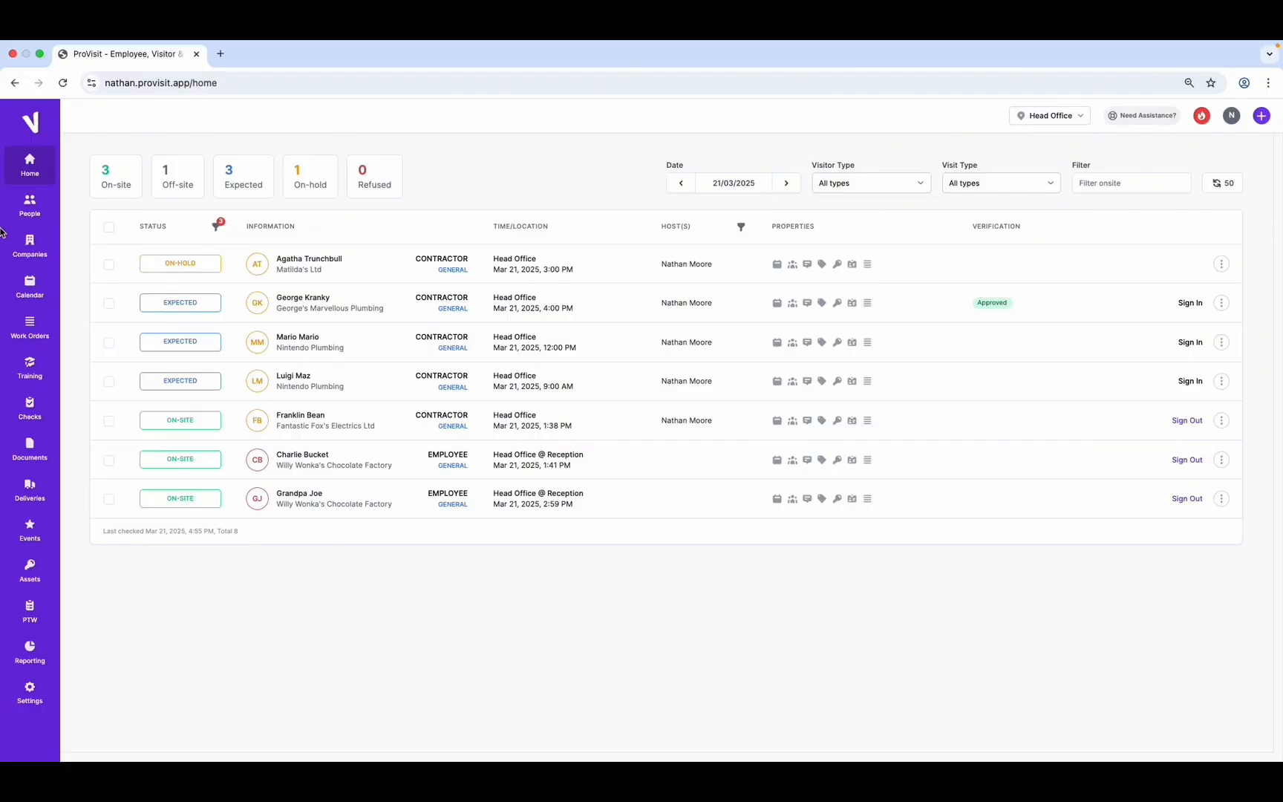
pyautogui.click(23, 210)
# Search the People directory for the new contractor and open their profile
pyautogui.click(116, 198)
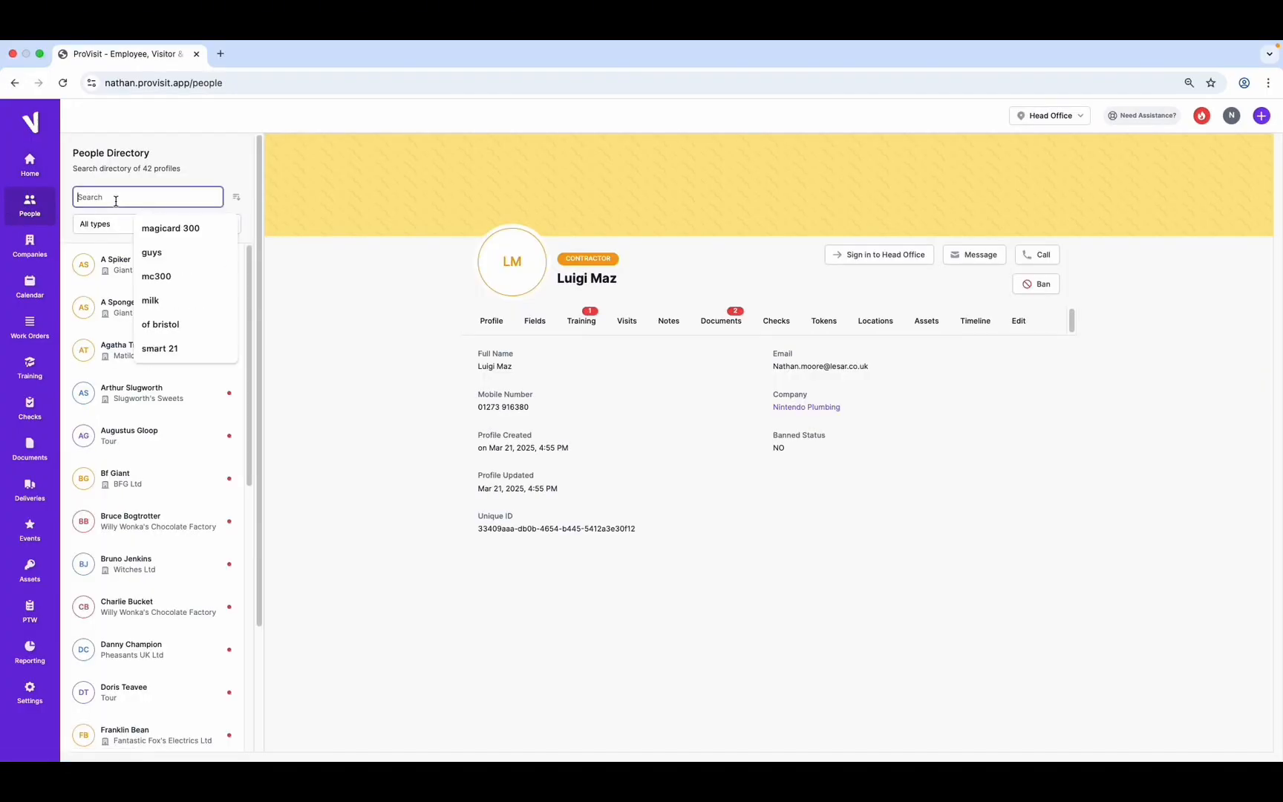
pyautogui.write('lu')
pyautogui.click(142, 268)
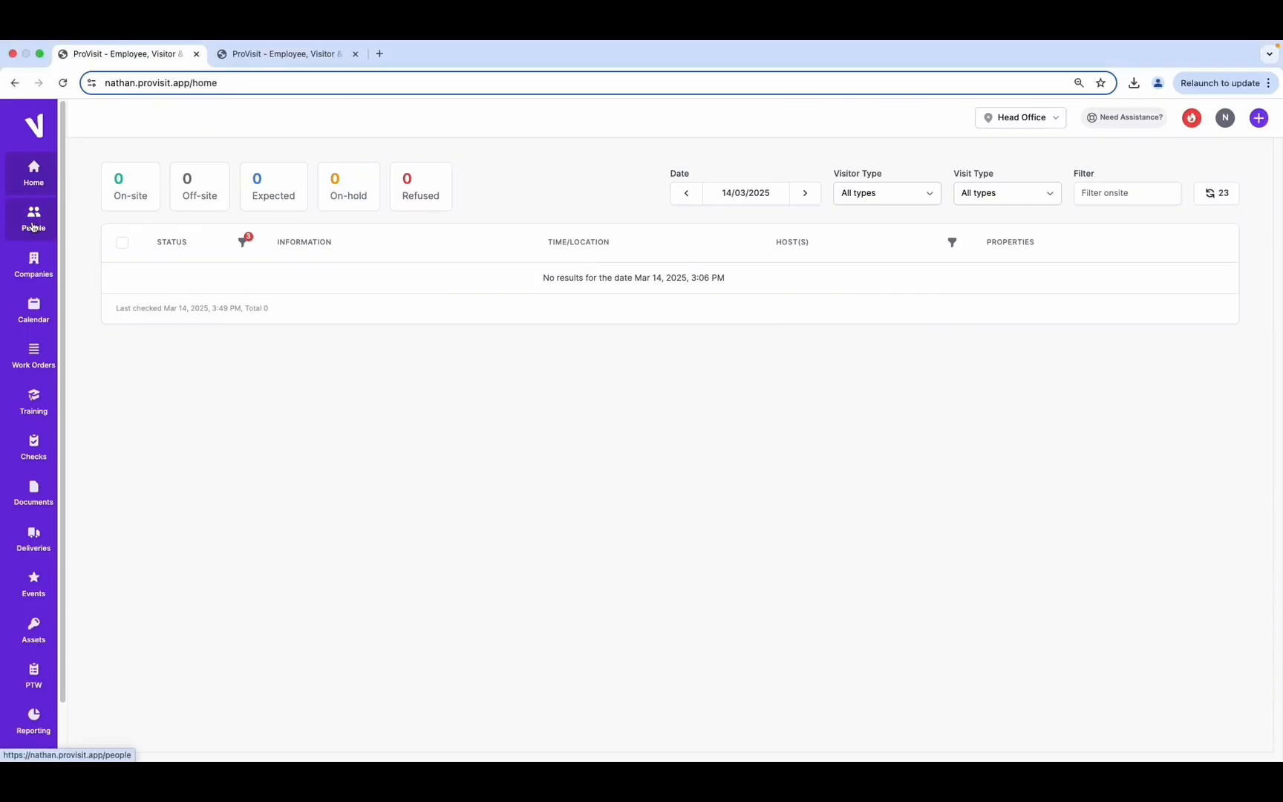
# Filter the People directory to Employee profiles and search for the new employee, finding no existing profile
pyautogui.click(33, 226)
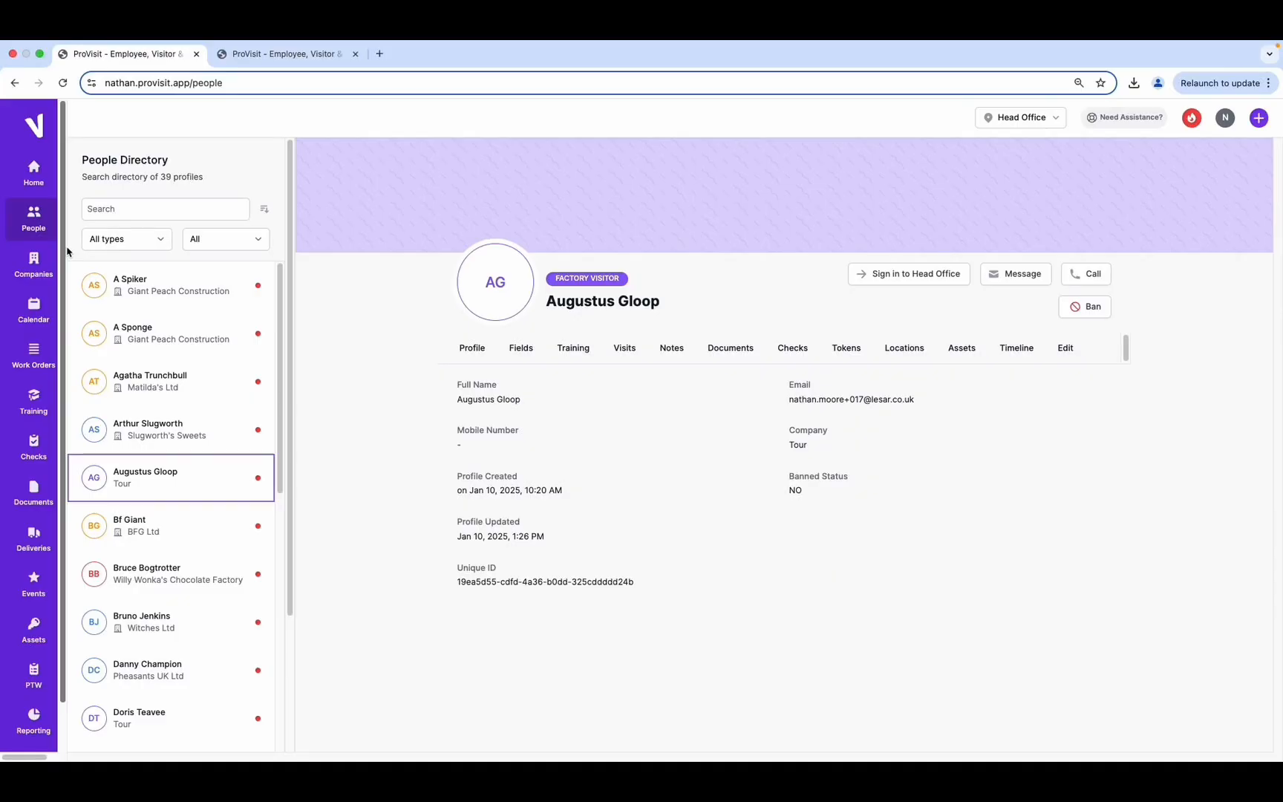
pyautogui.click(131, 243)
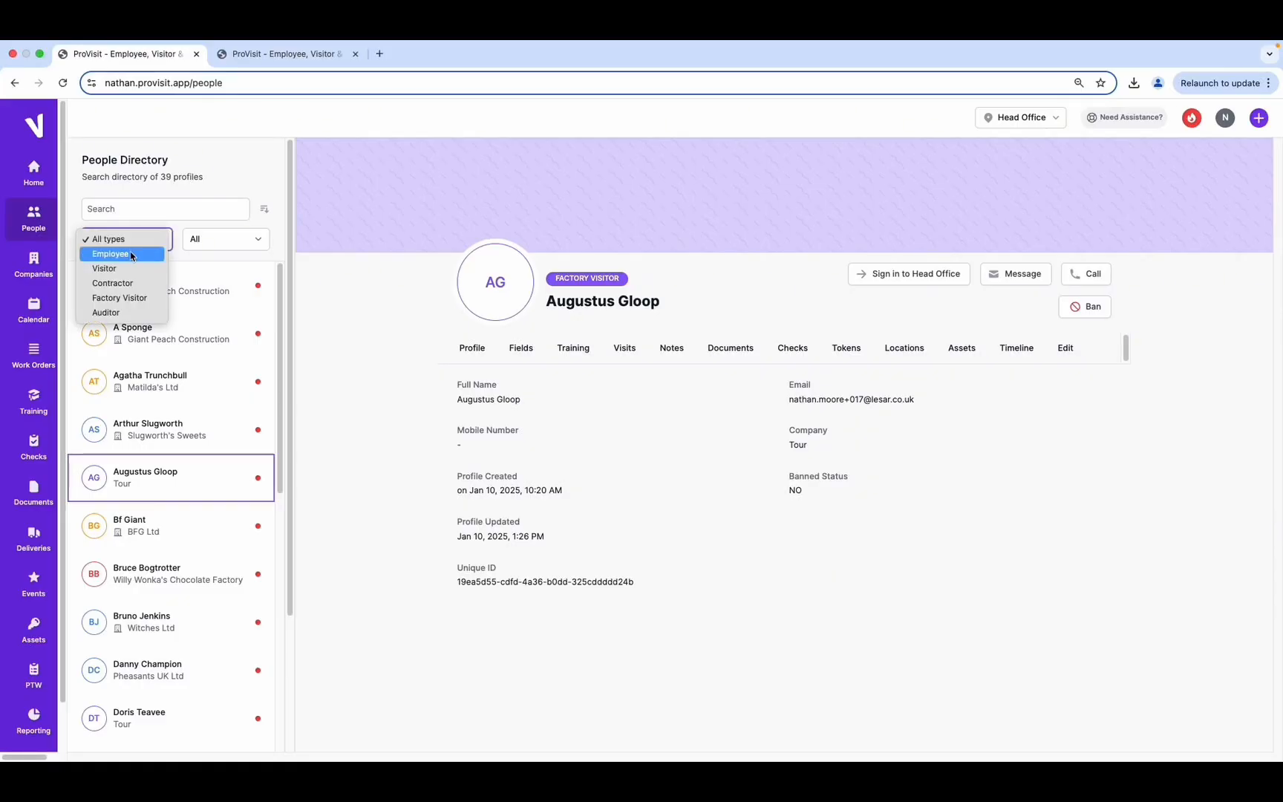
pyautogui.click(131, 256)
pyautogui.click(100, 210)
pyautogui.write('charl')
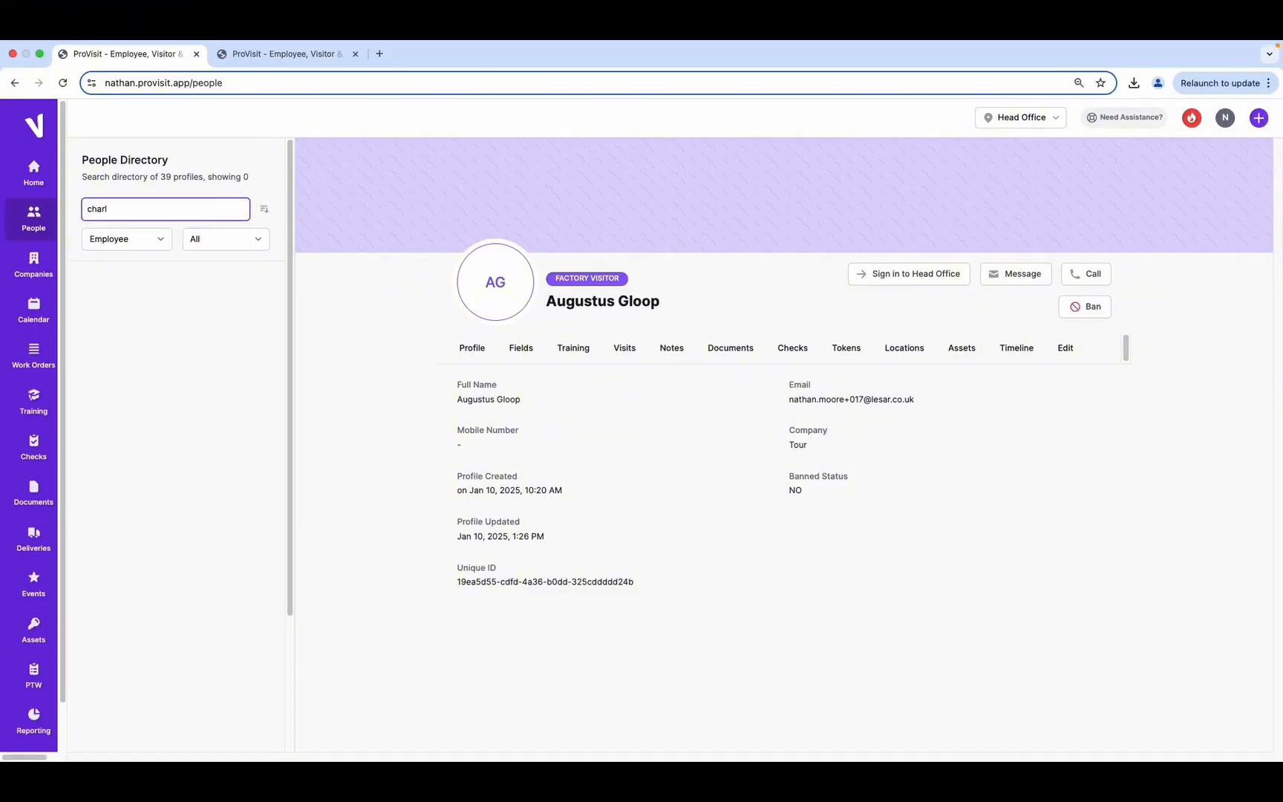
pyautogui.press('BackSpace')
pyautogui.press('BackSpace')
pyautogui.press('BackSpace')
pyautogui.press('BackSpace')
pyautogui.press('BackSpace')
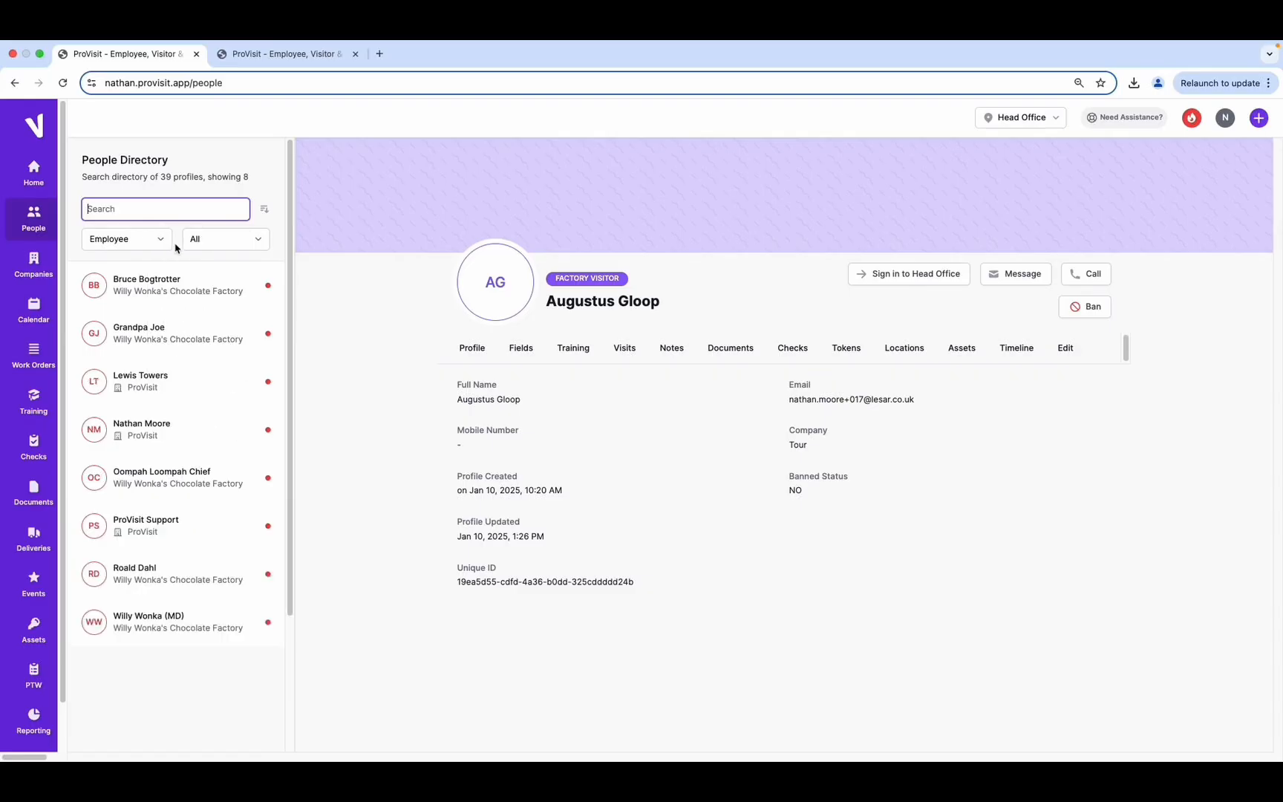
pyautogui.click(1260, 121)
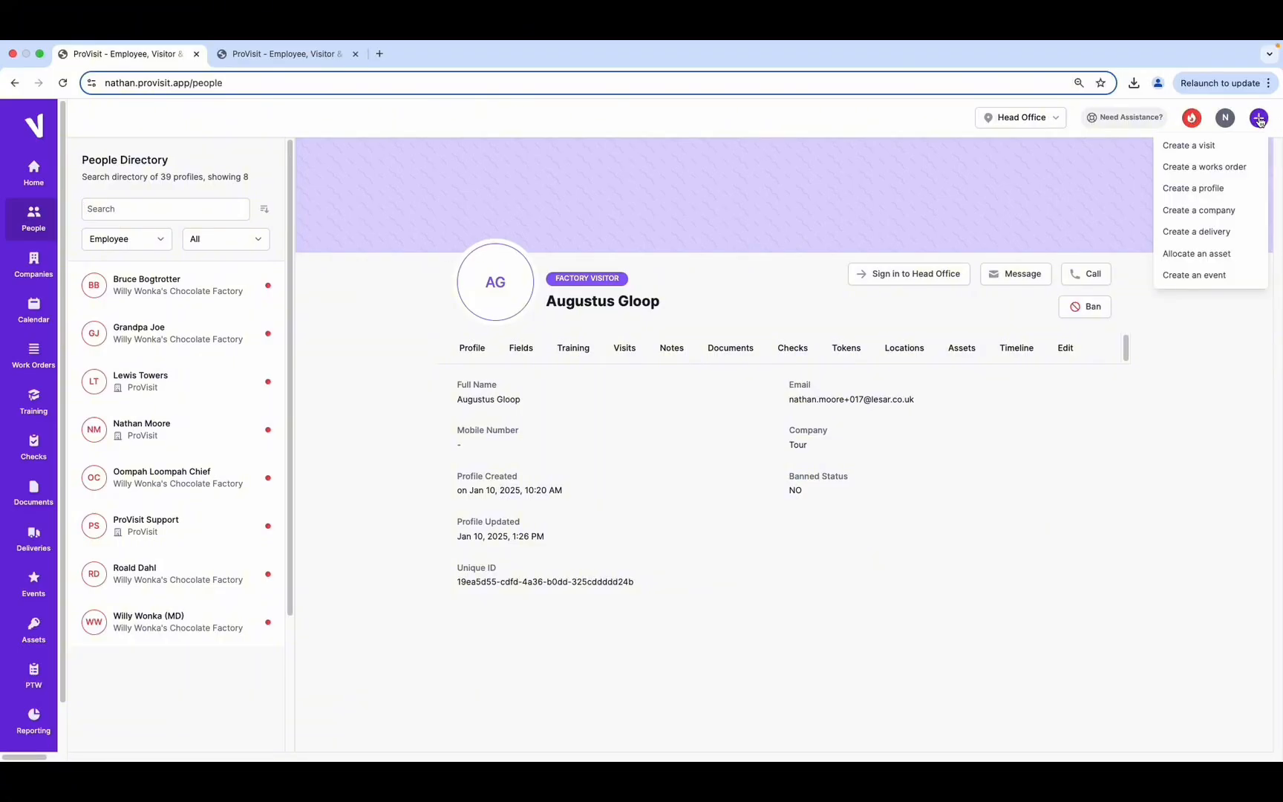
# Start a new Employee profile and enter the employee's first and last name
pyautogui.click(1212, 195)
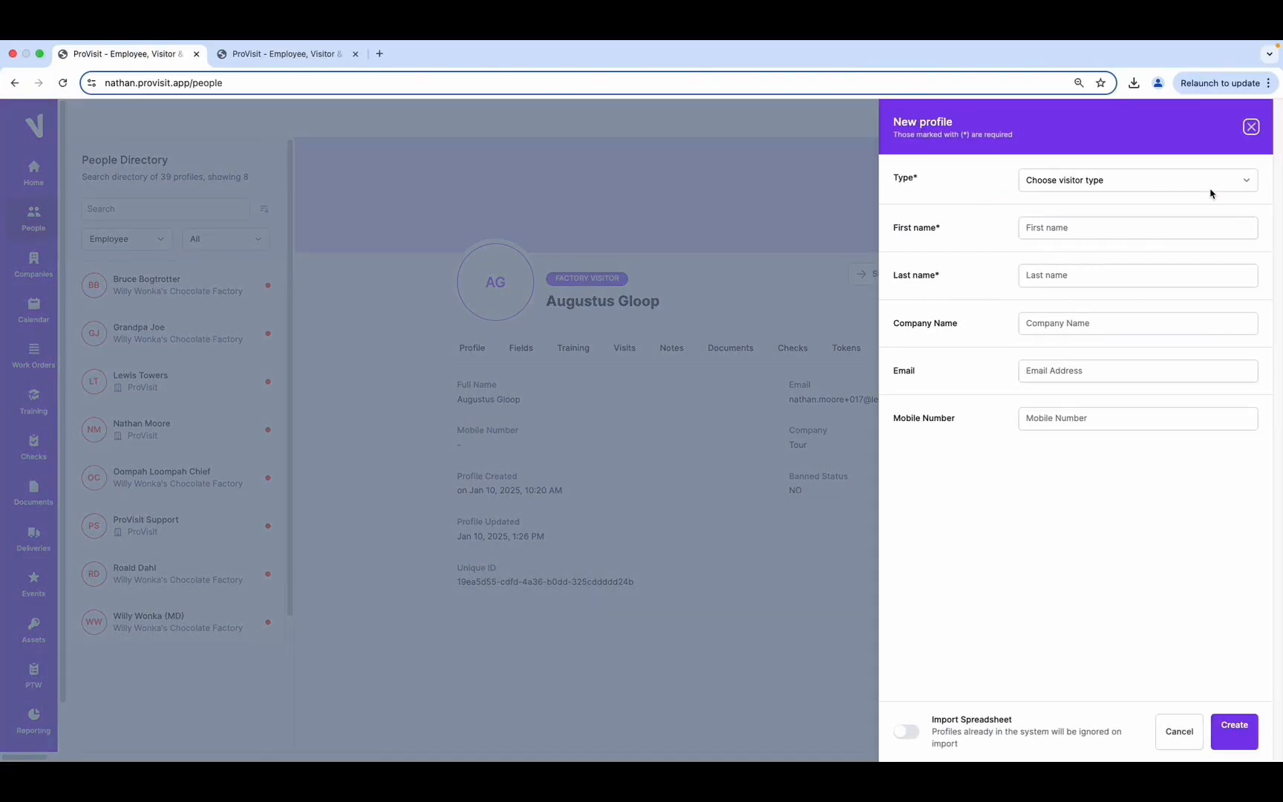
pyautogui.click(1248, 183)
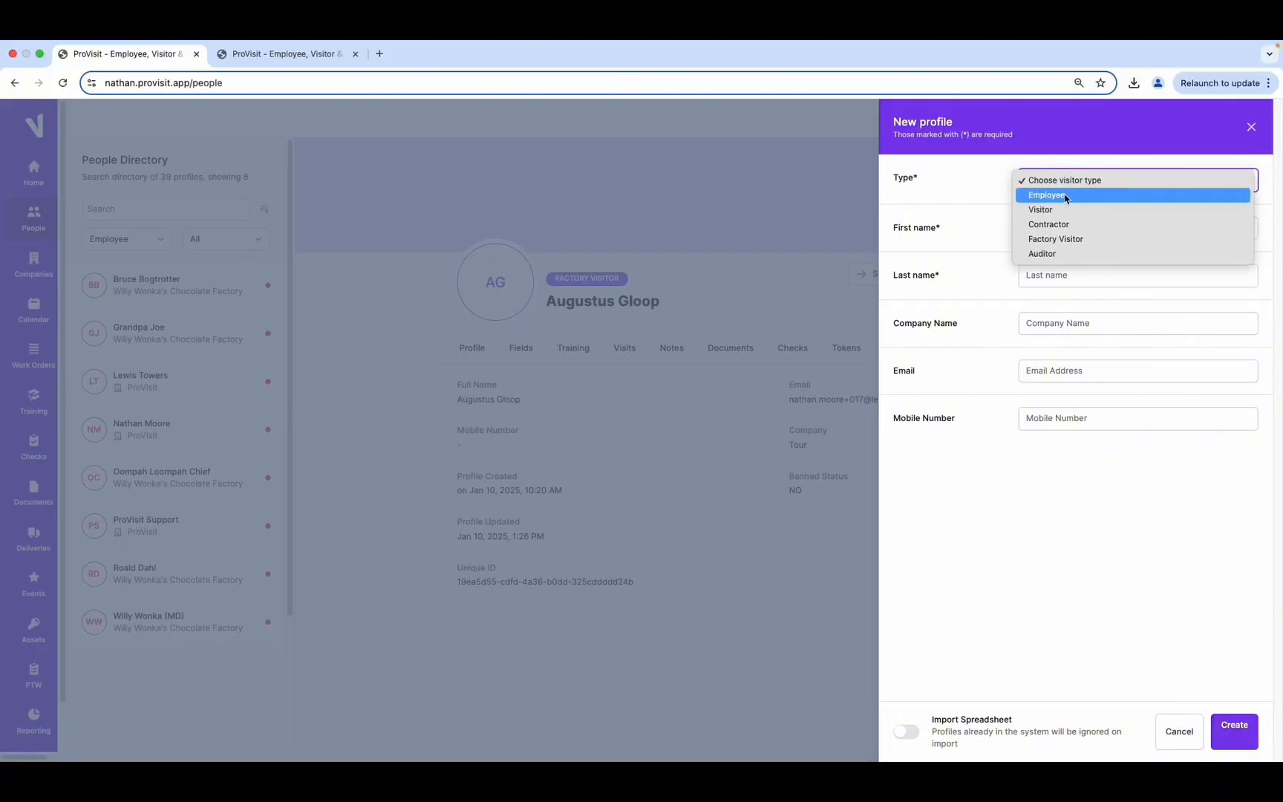
pyautogui.click(1065, 196)
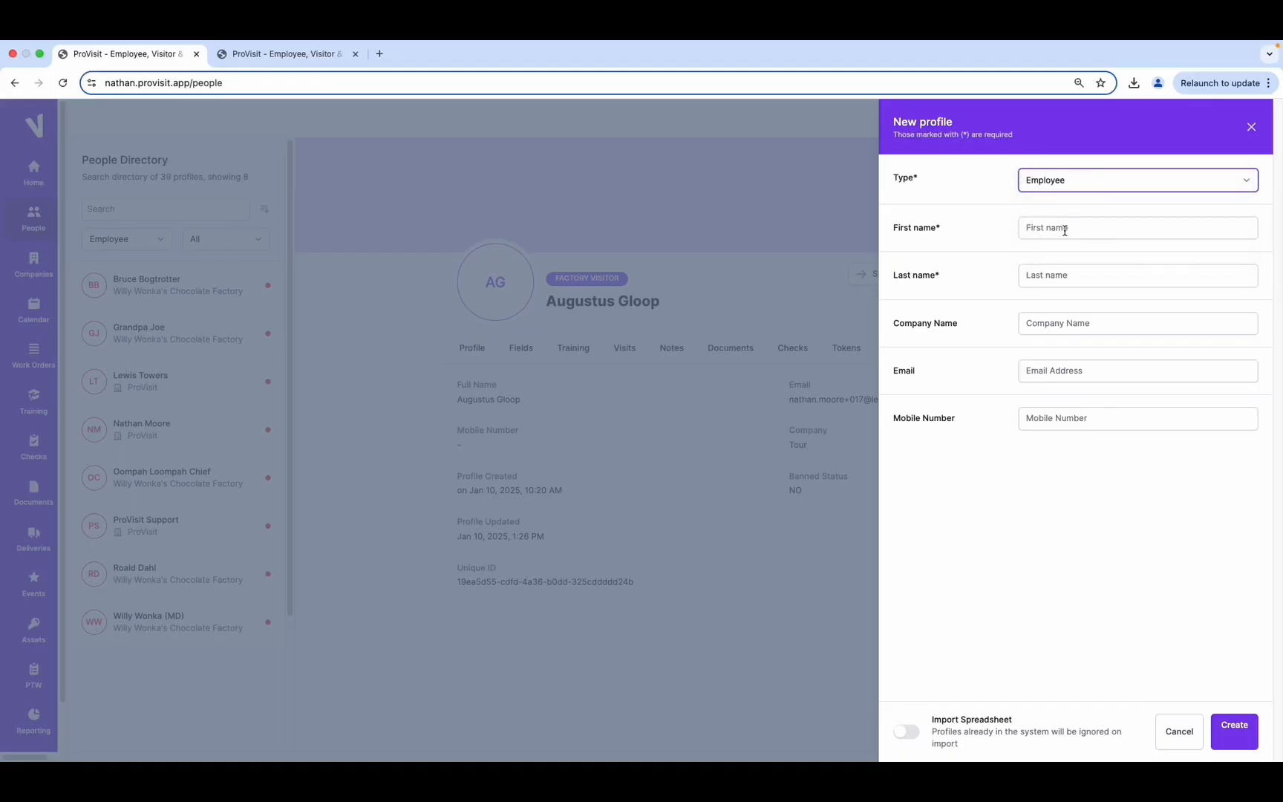
pyautogui.click(1064, 227)
pyautogui.write('Charlie')
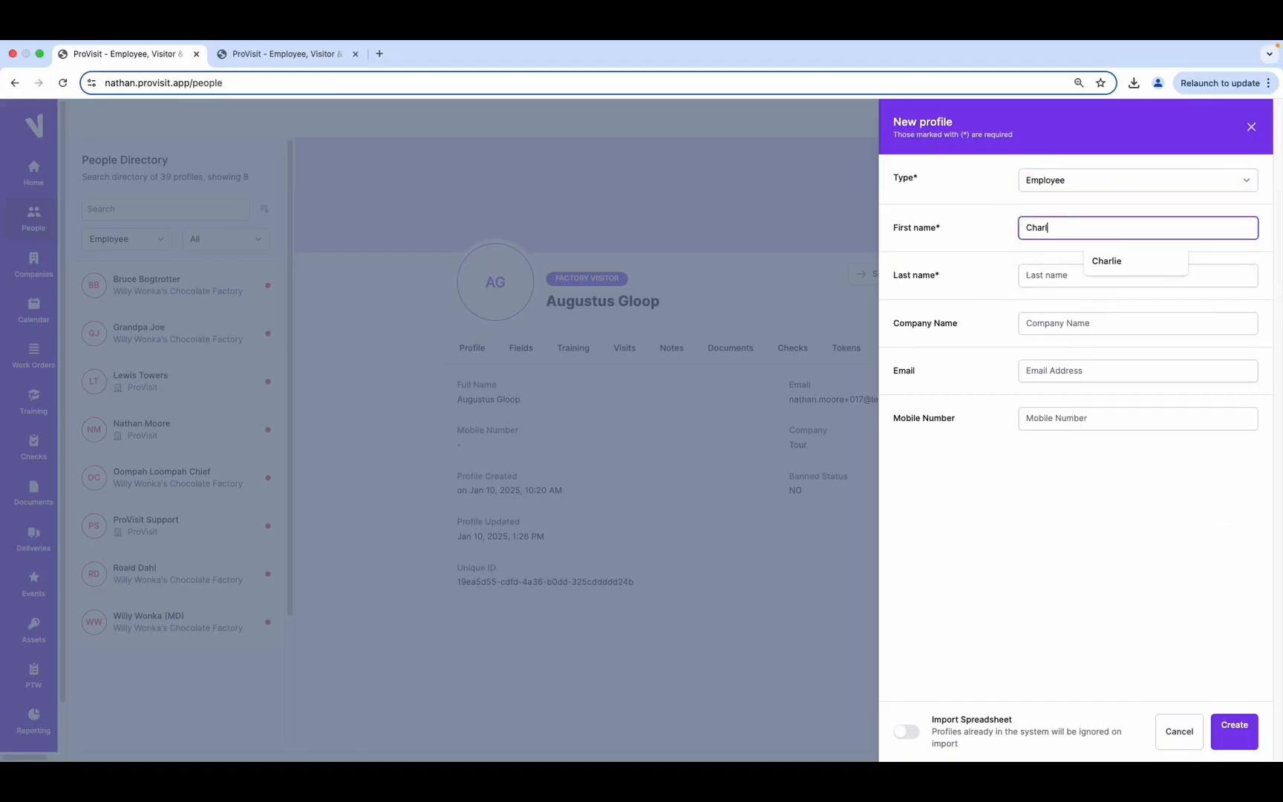
pyautogui.click(1088, 272)
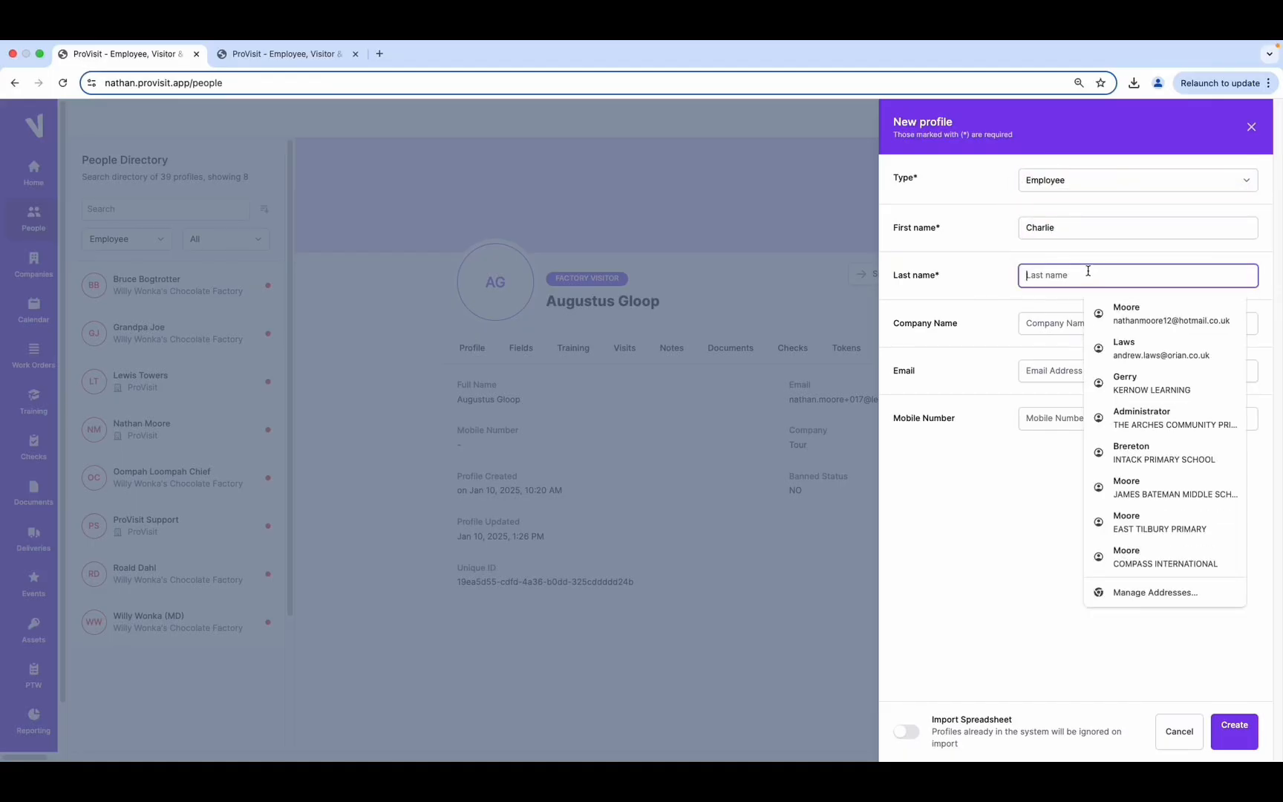
pyautogui.write('Bucket')
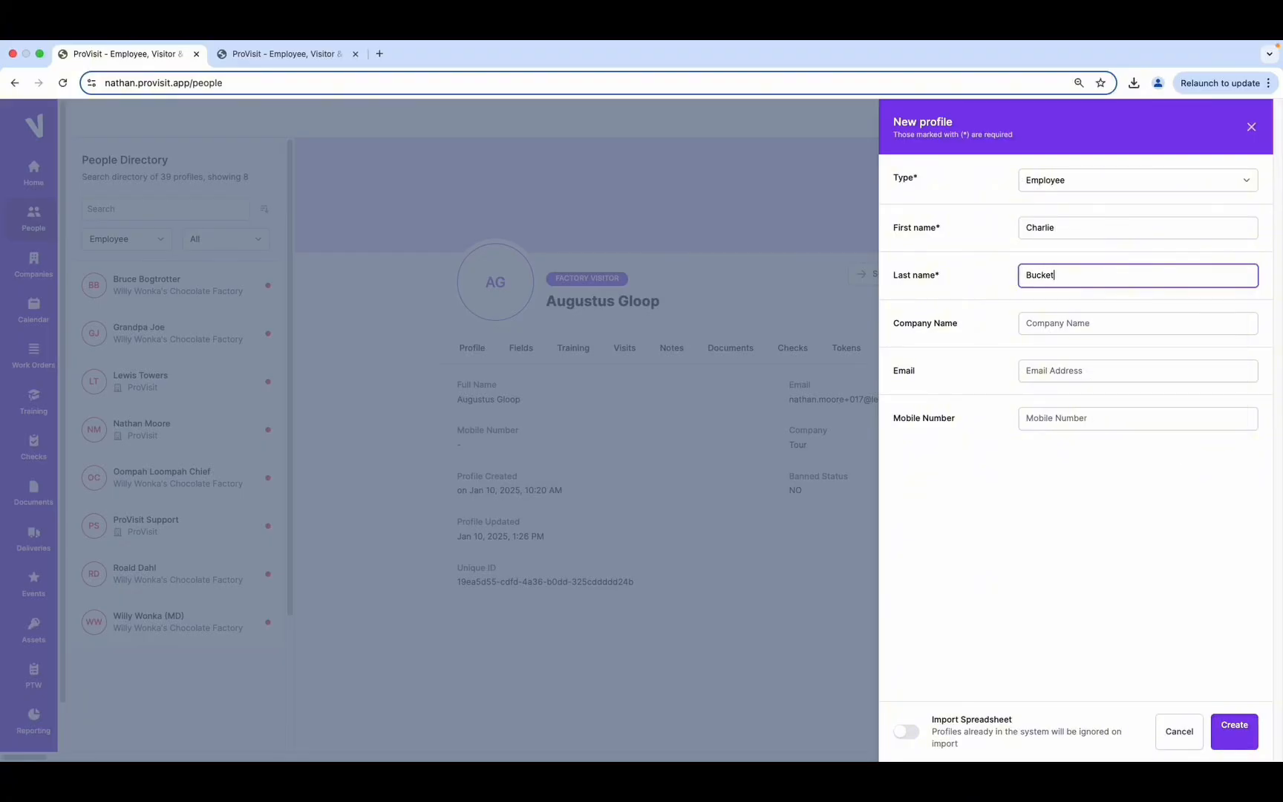
# Set company to Willy Wonka's Chocolate Factory, add work e-mail and mobile number, and create the profile
pyautogui.click(1054, 325)
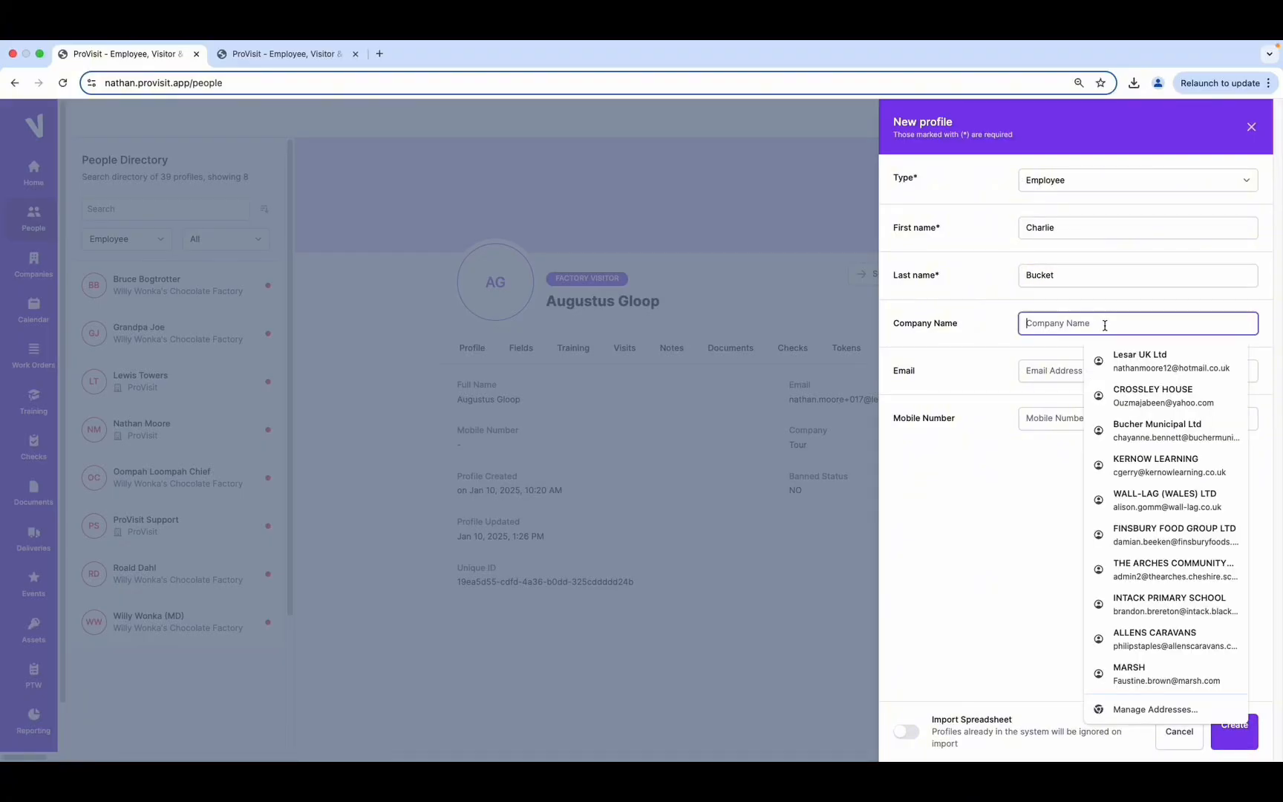
pyautogui.write('Will')
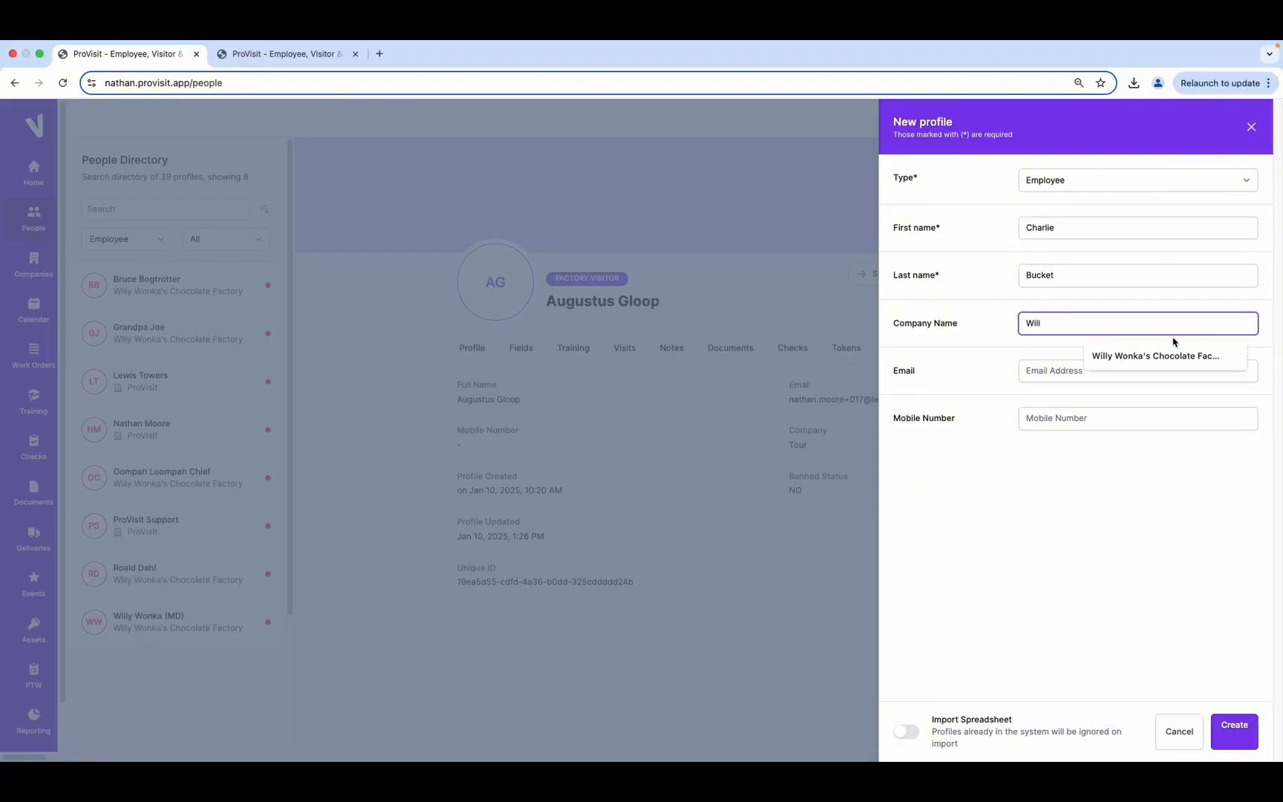
pyautogui.click(1163, 355)
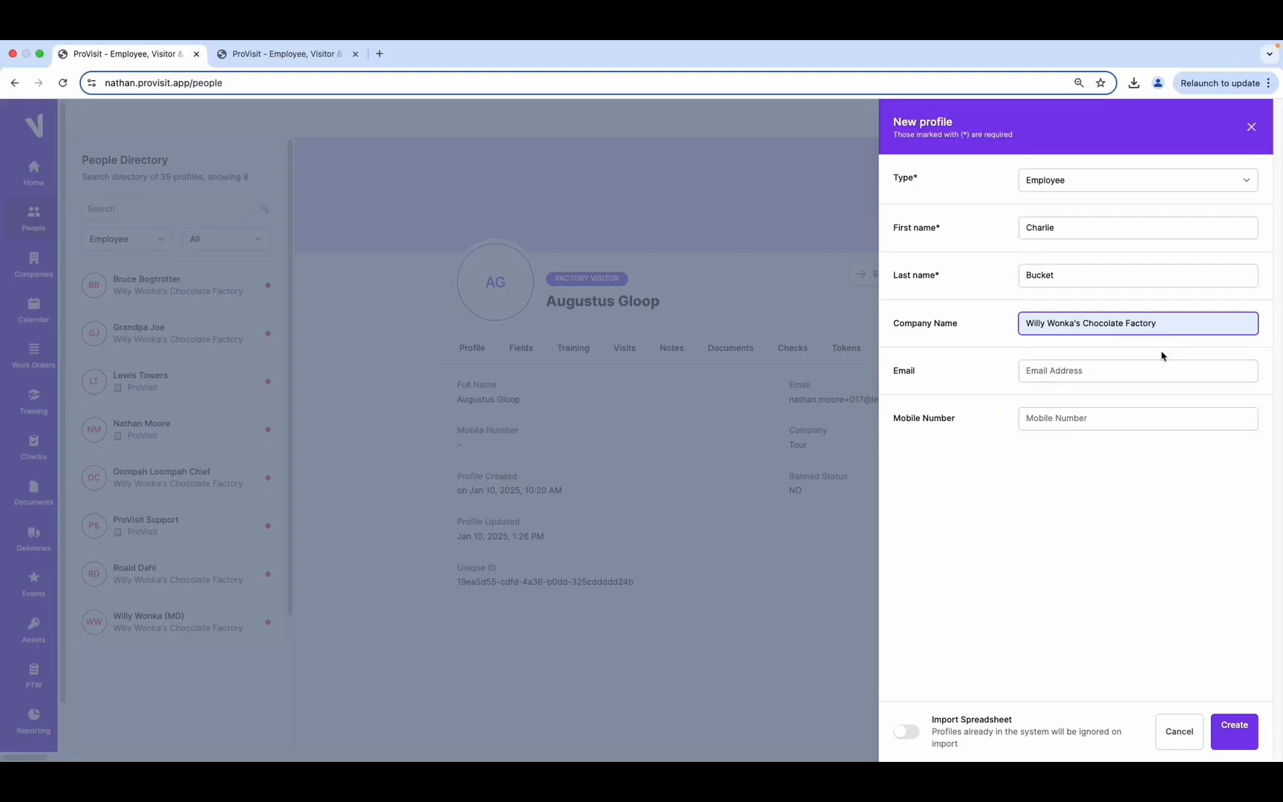
pyautogui.click(1115, 376)
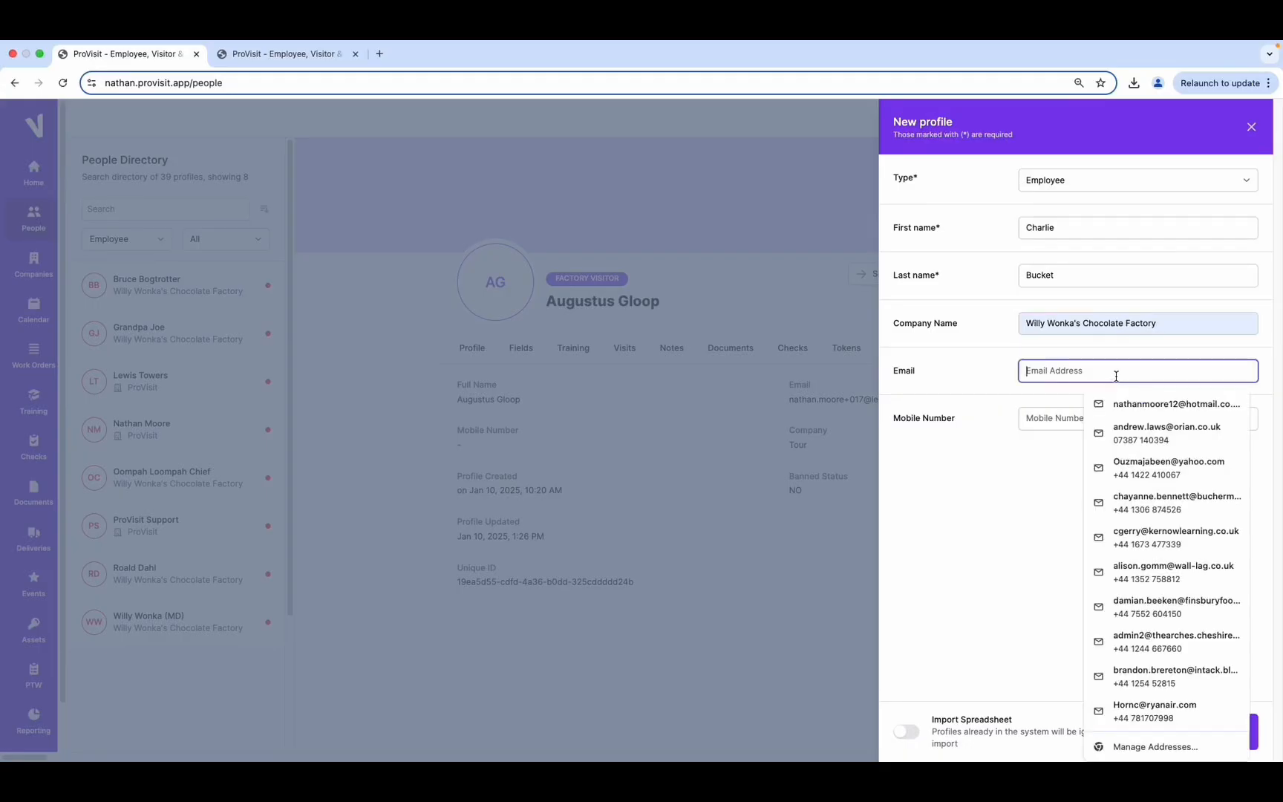
pyautogui.write('Charlie')
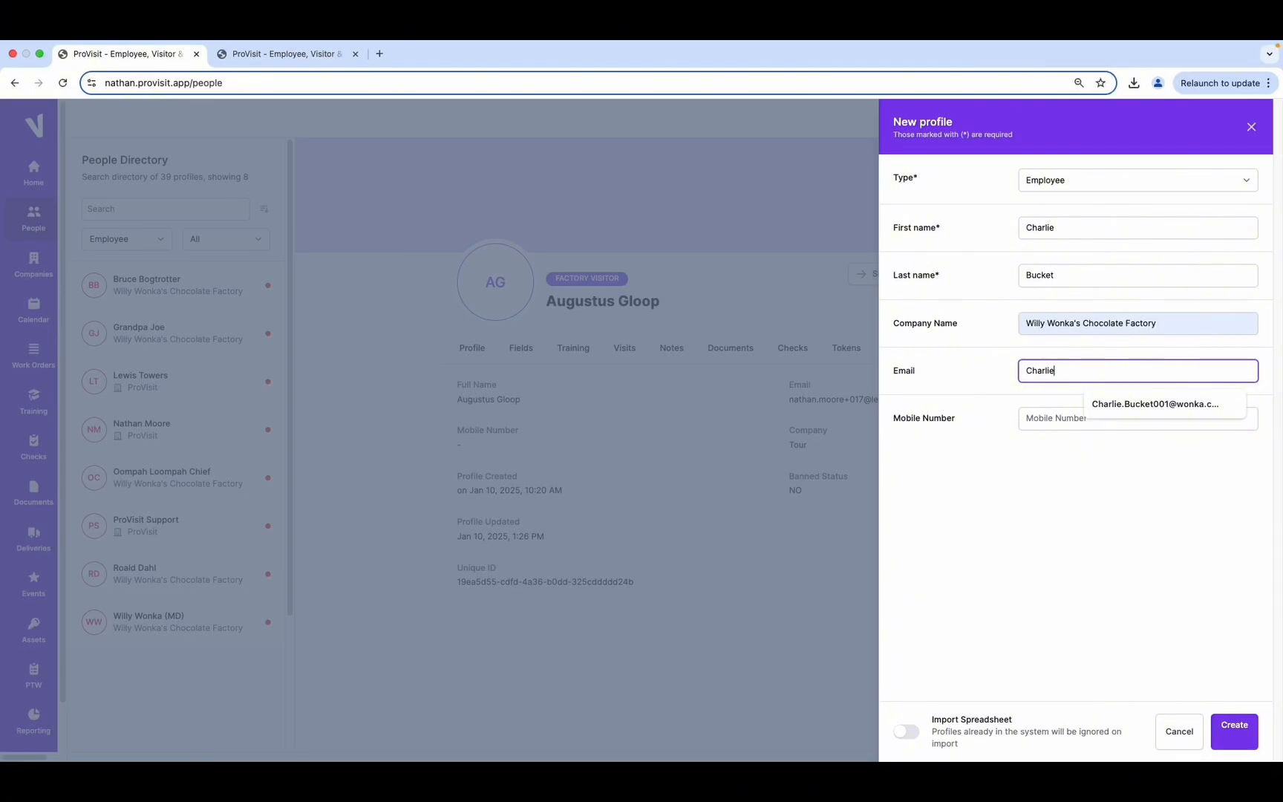
pyautogui.click(1147, 406)
pyautogui.click(1050, 420)
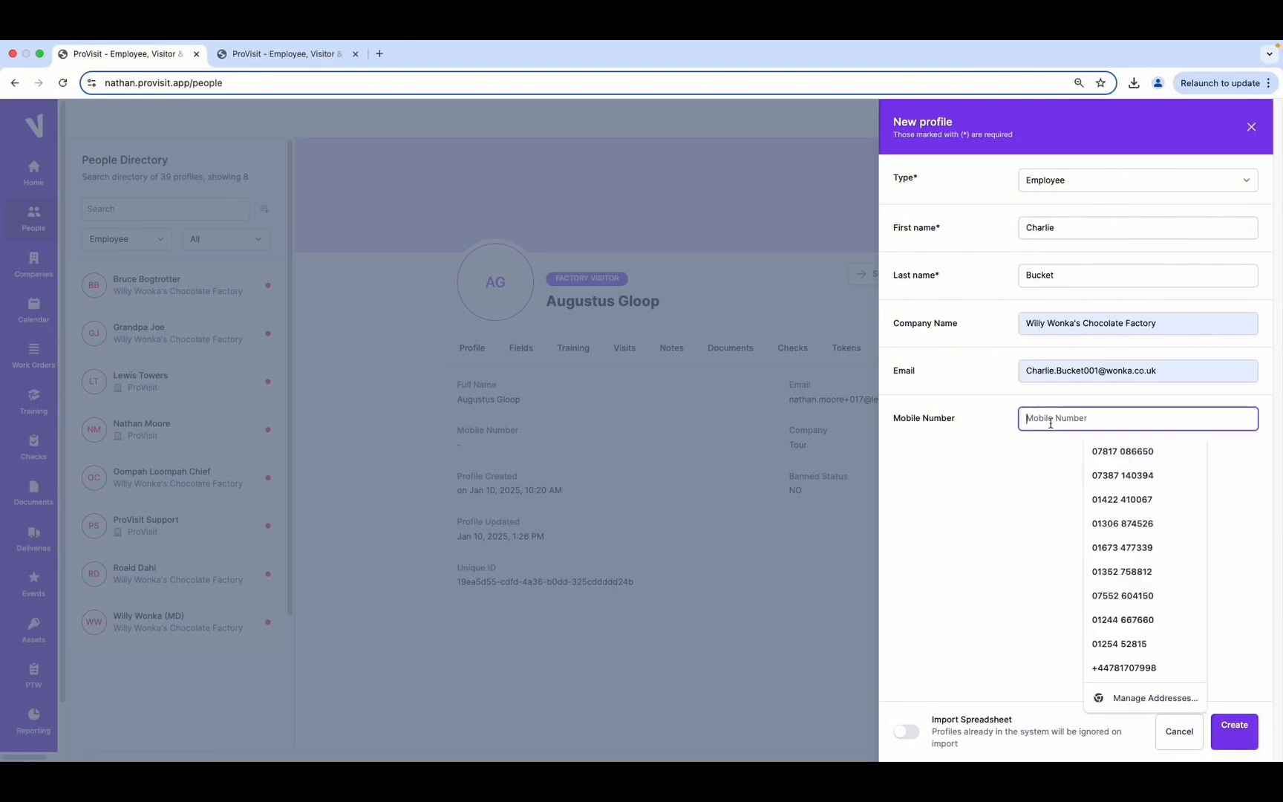
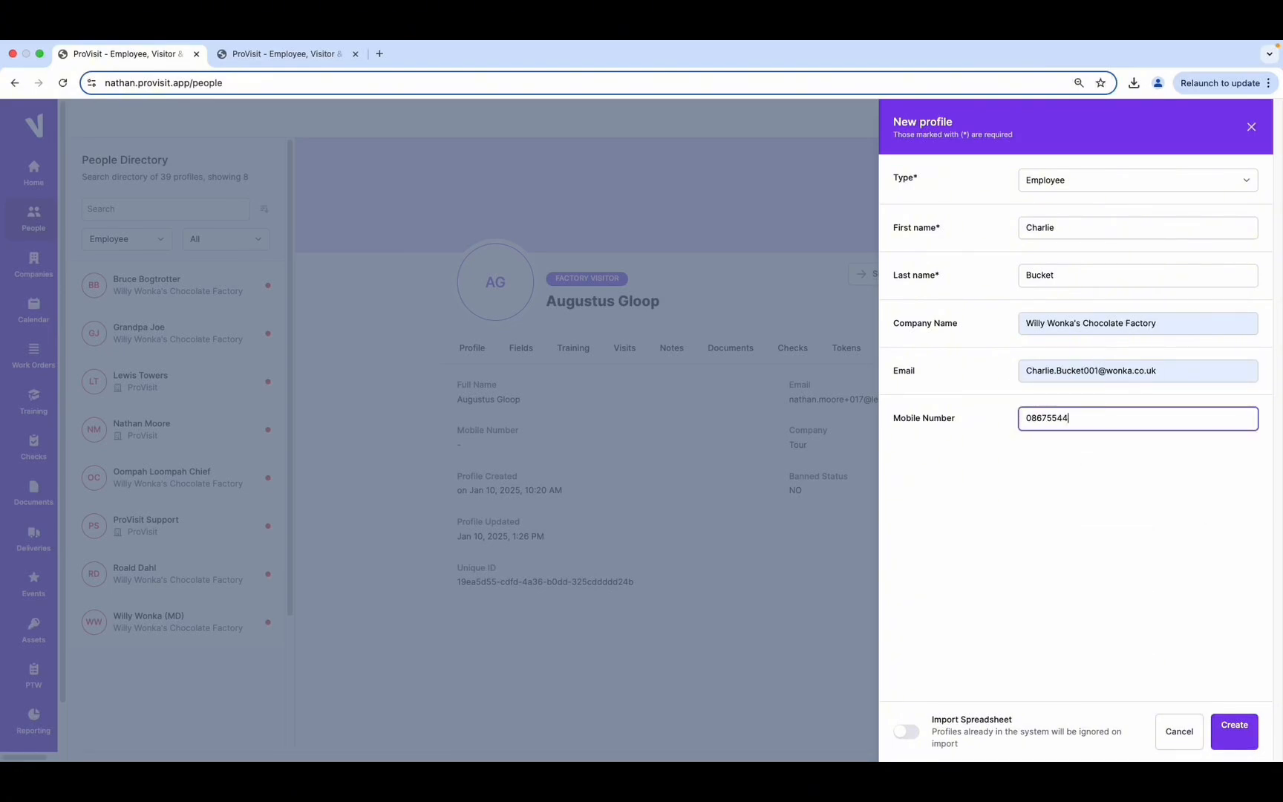
pyautogui.click(908, 733)
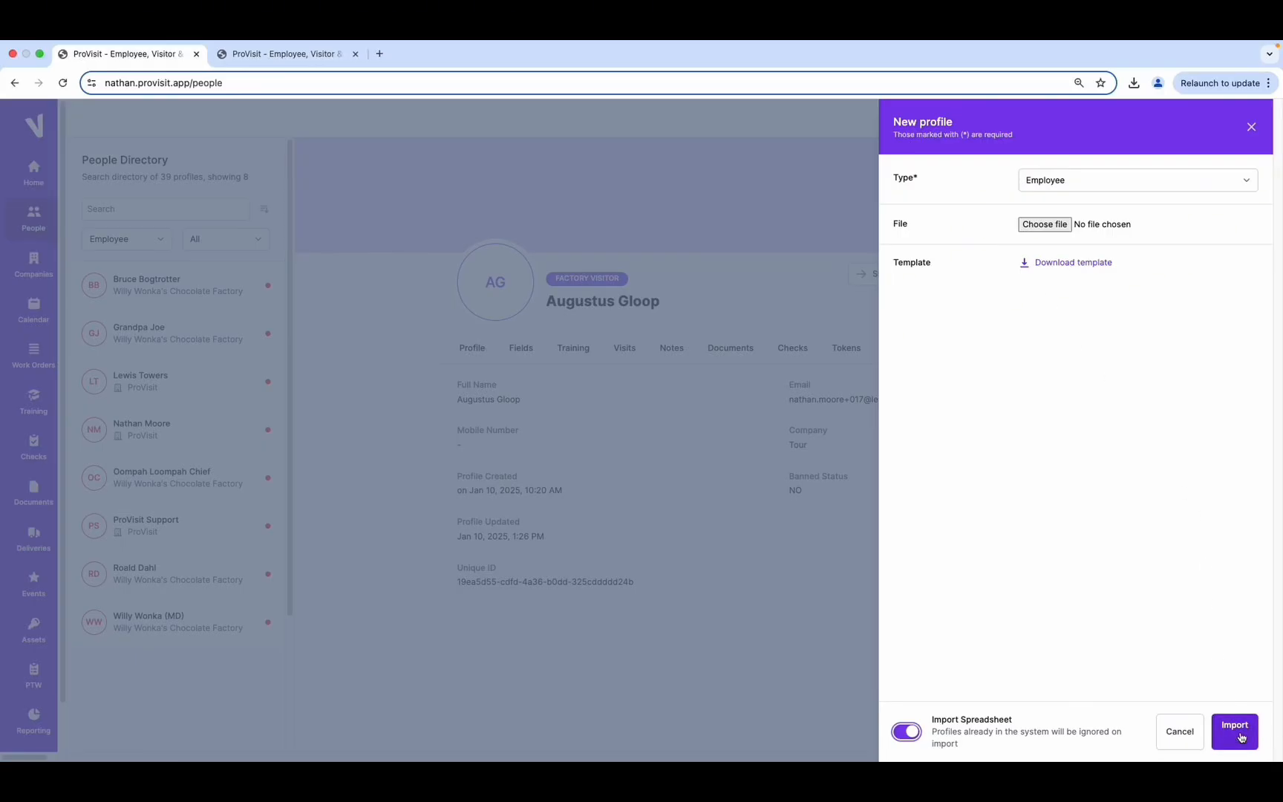
pyautogui.click(905, 734)
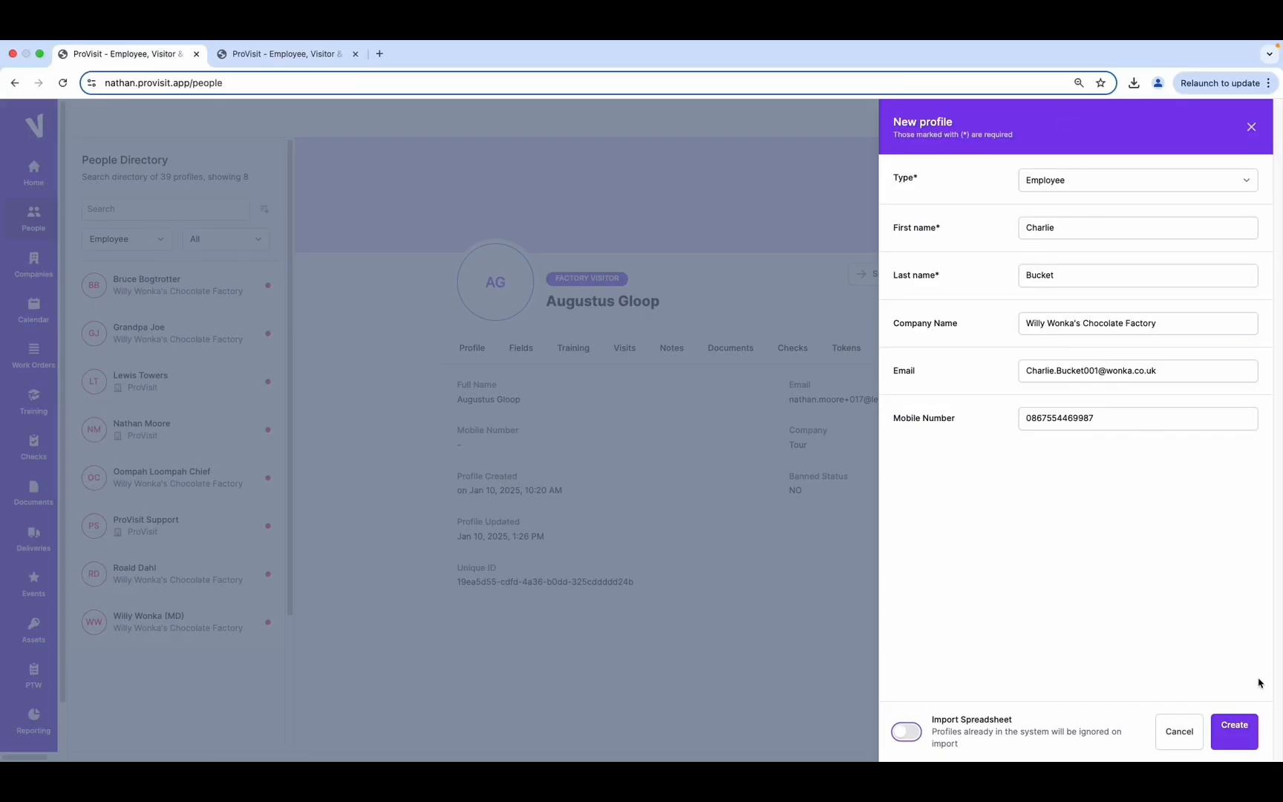
pyautogui.click(1239, 734)
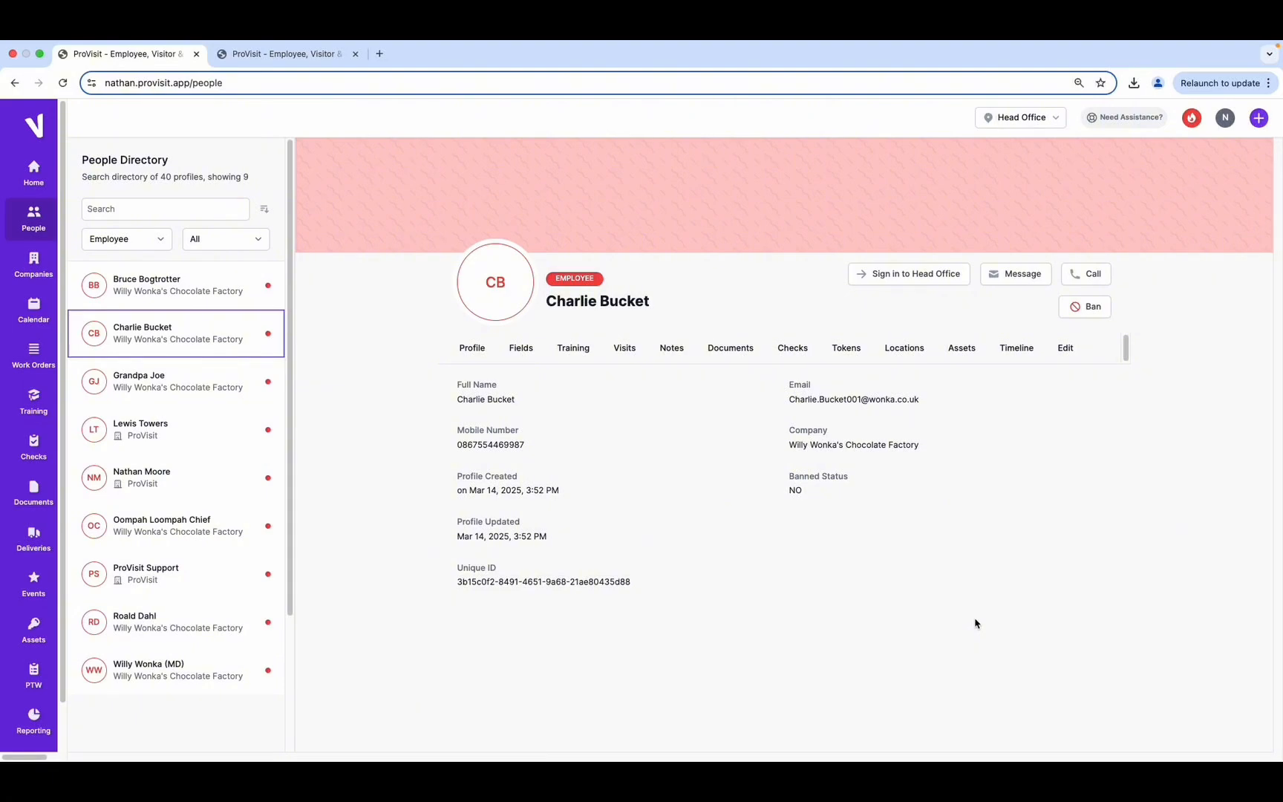
# Create the employee's user login account with login enabled, set account type to Internal, and save
pyautogui.click(1067, 357)
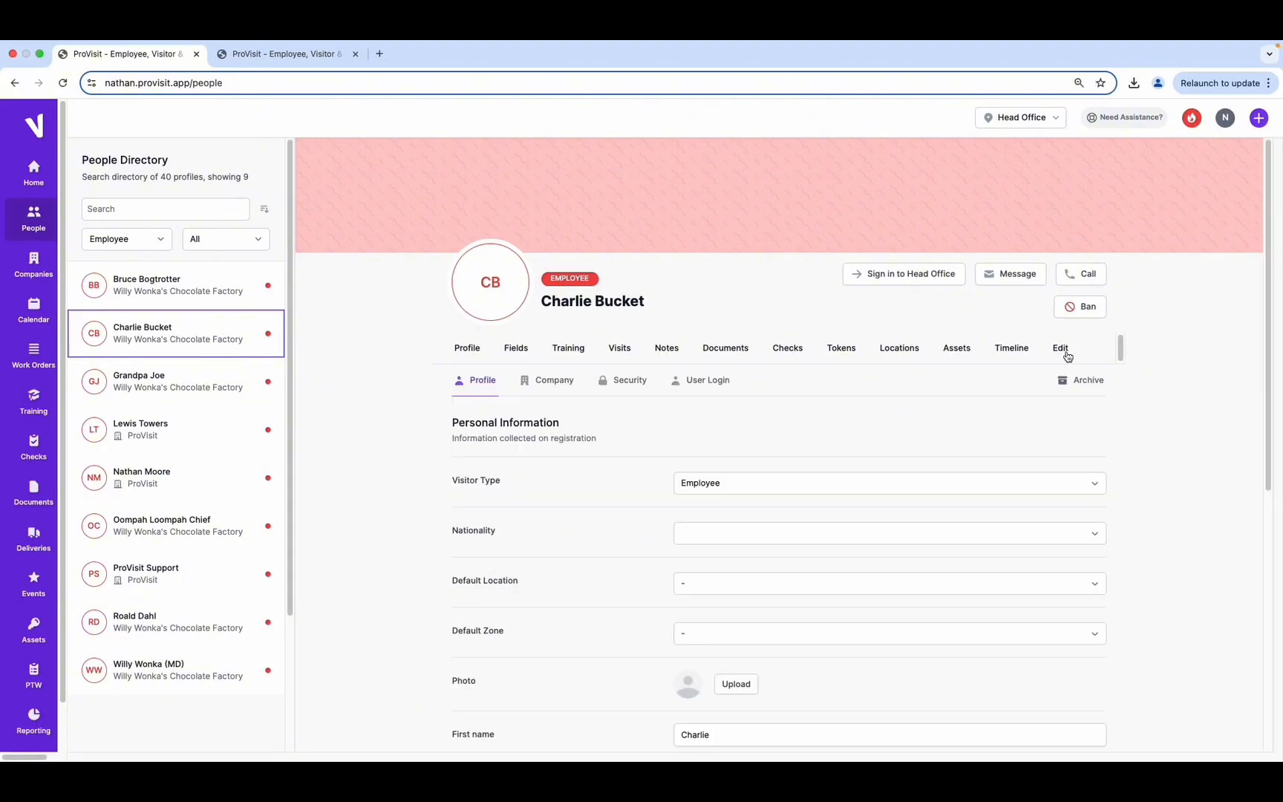
pyautogui.click(705, 388)
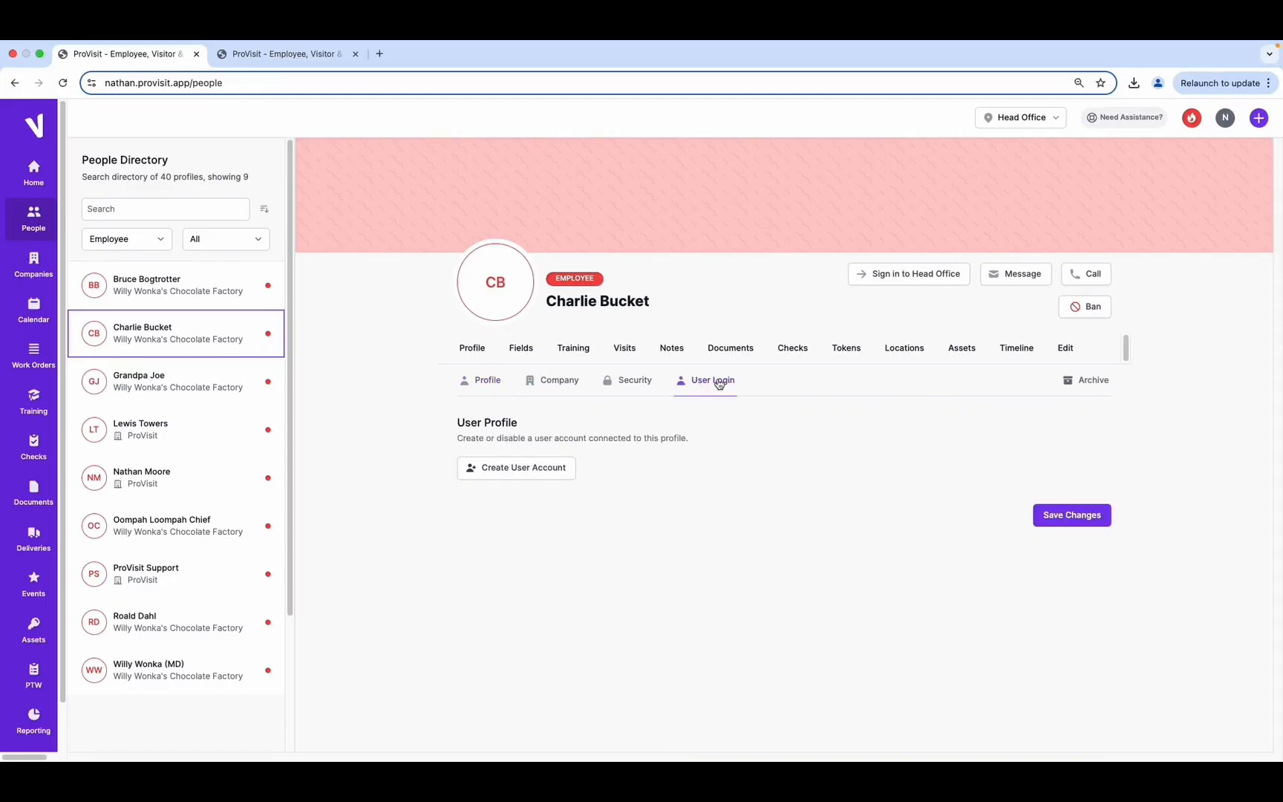
pyautogui.click(503, 475)
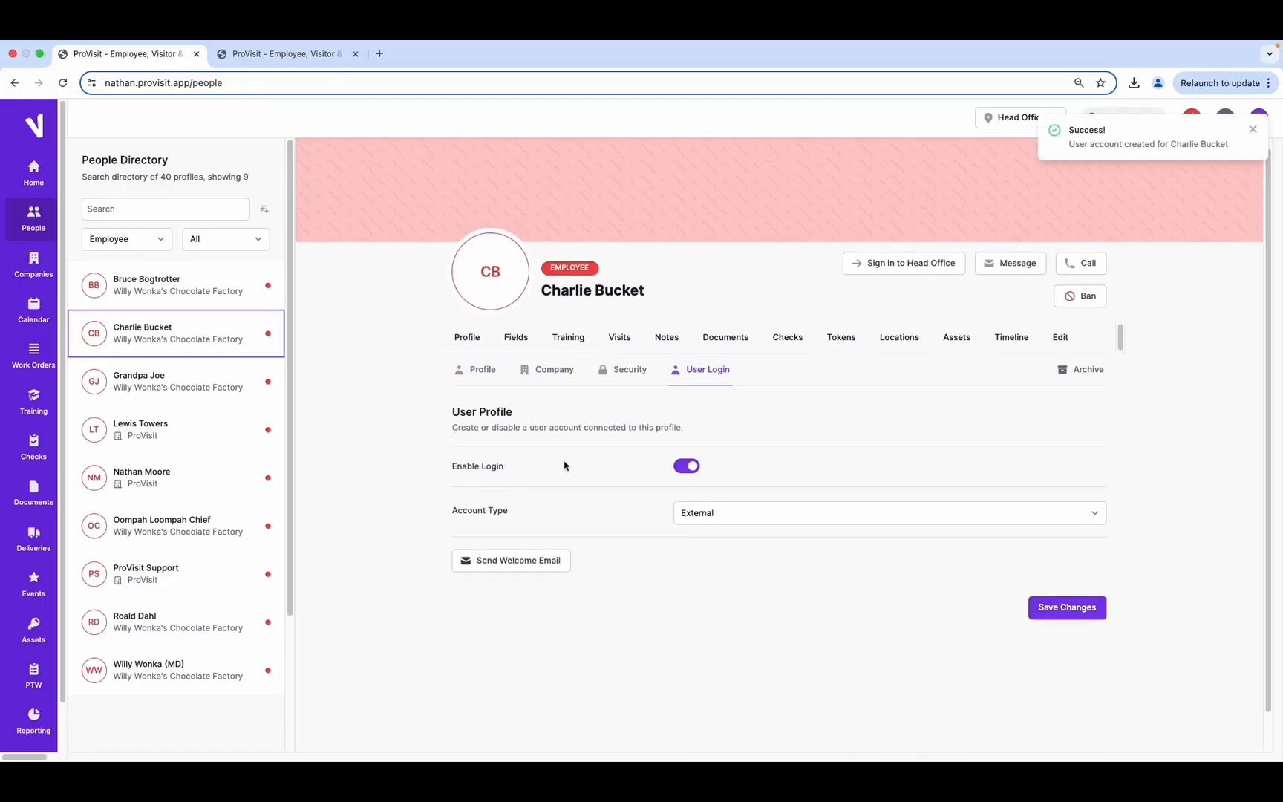
pyautogui.click(683, 471)
pyautogui.click(684, 474)
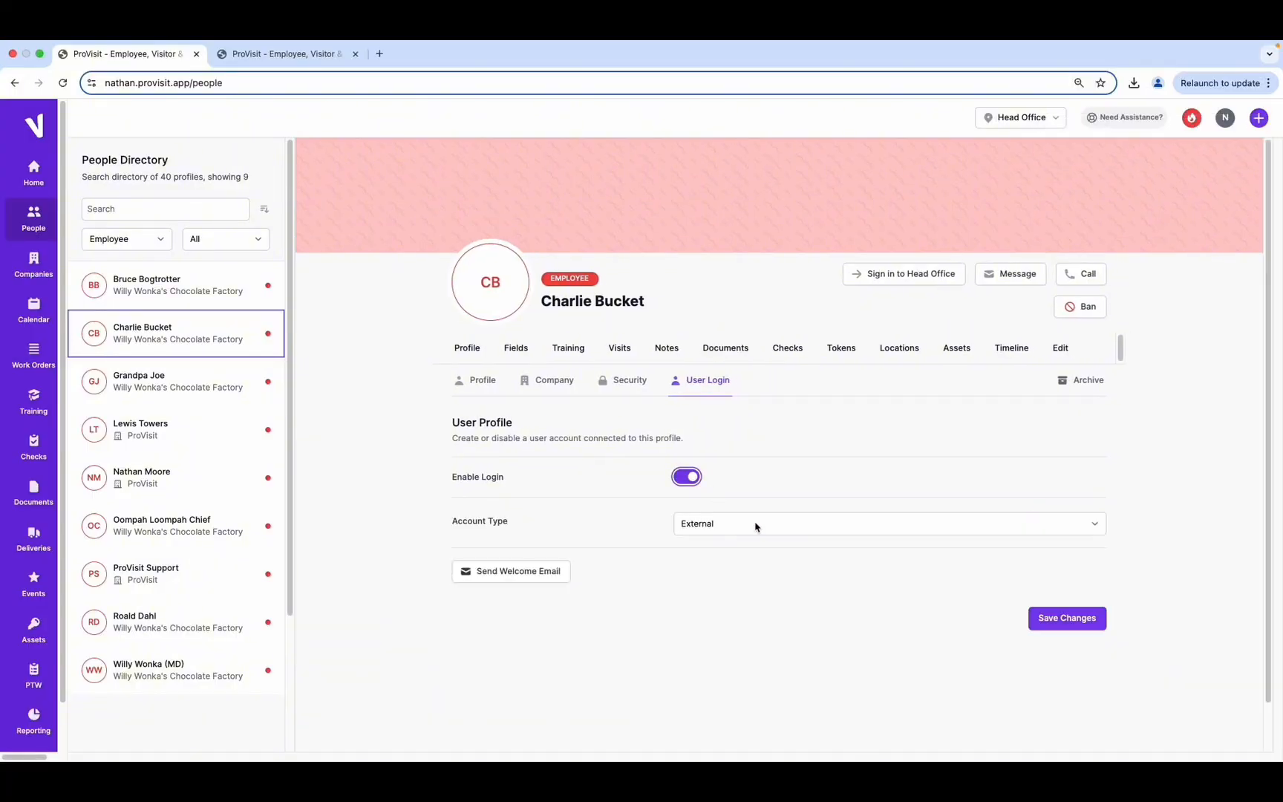
pyautogui.scroll(-1, 658, 475)
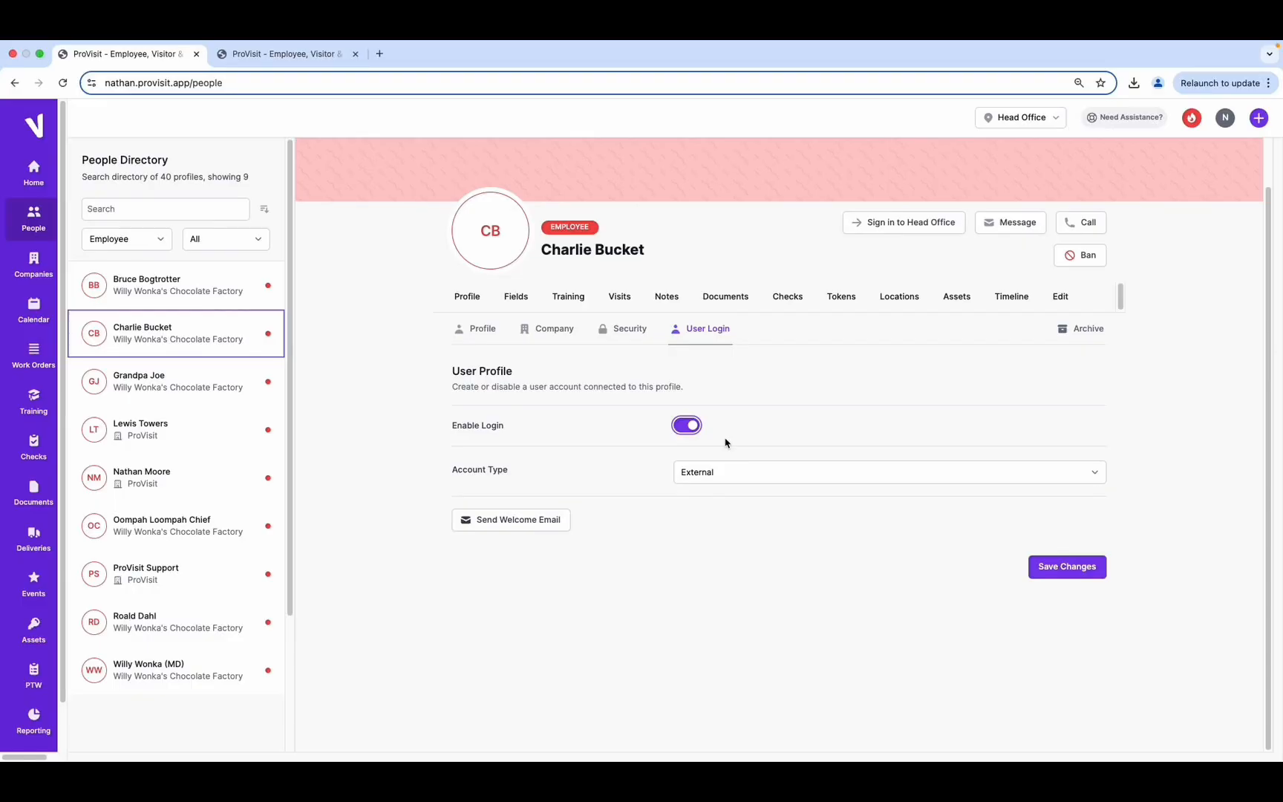
pyautogui.click(745, 479)
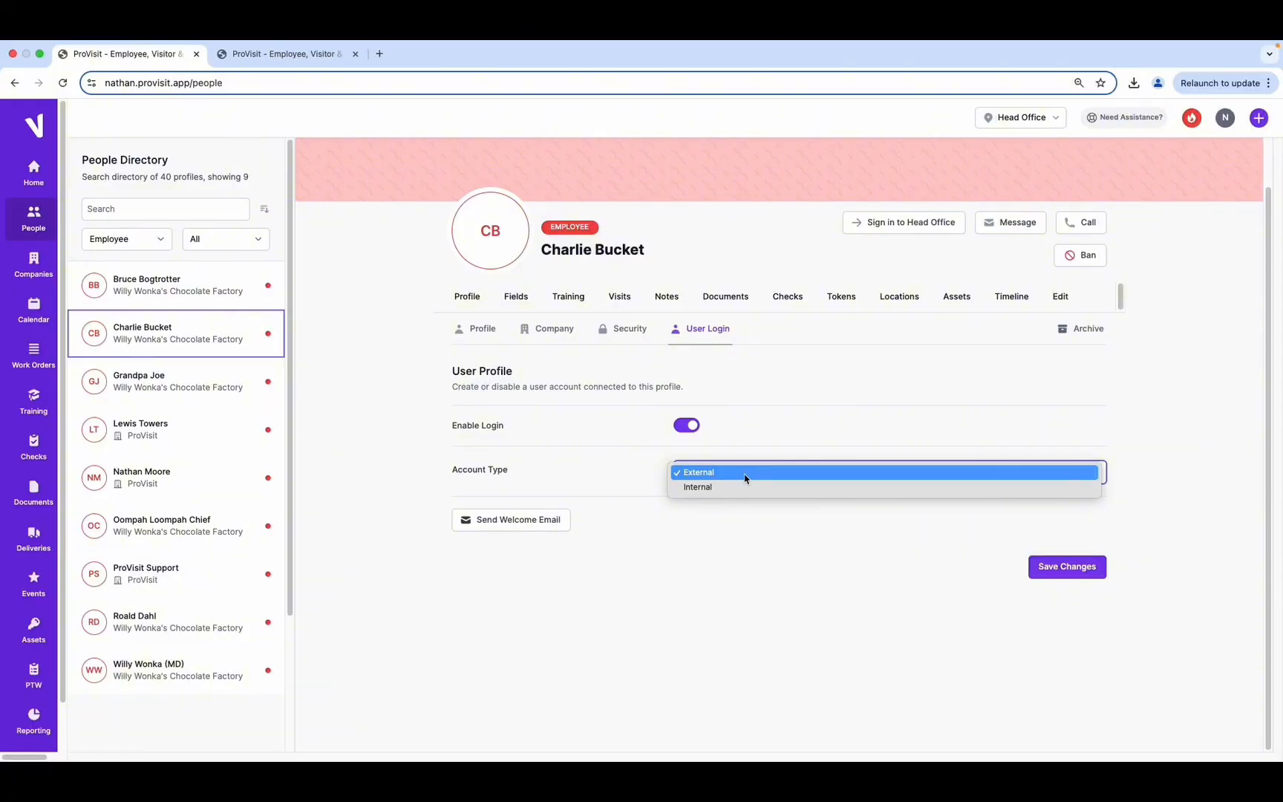
pyautogui.click(711, 487)
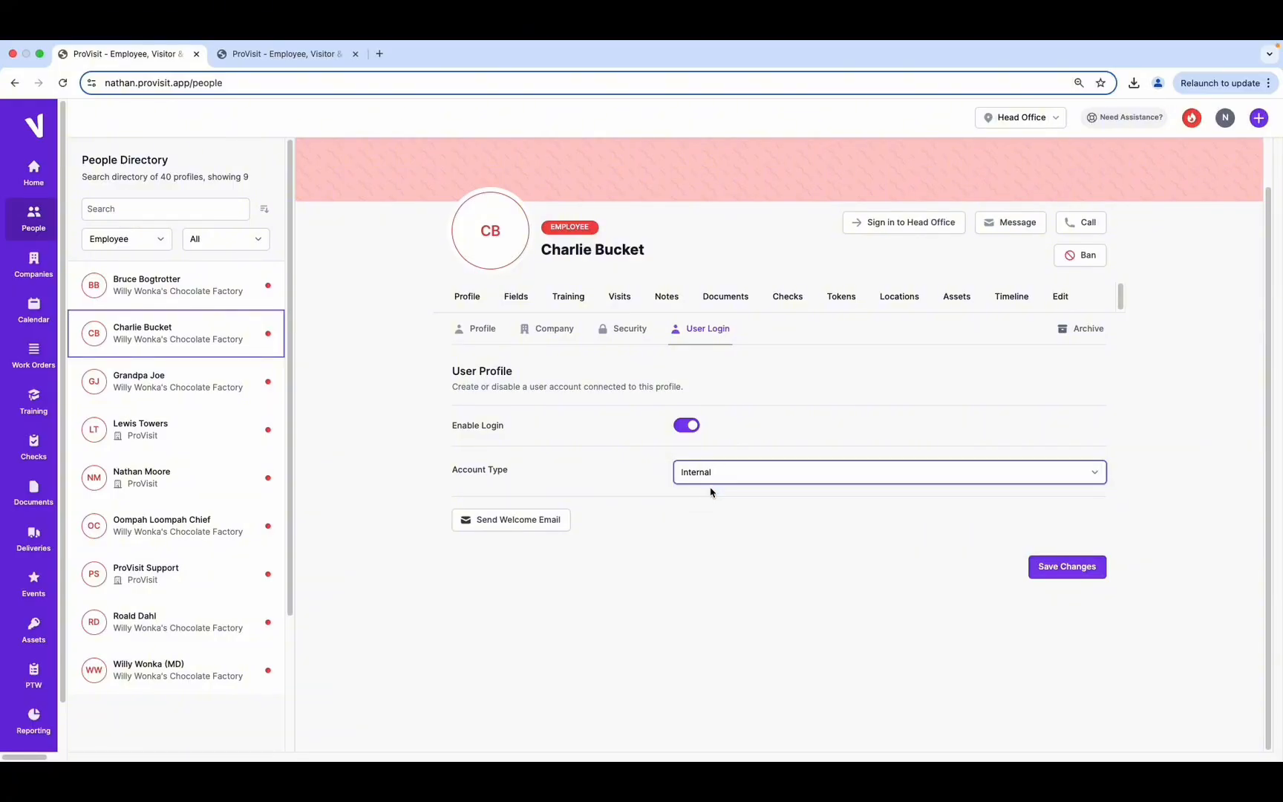
pyautogui.click(1075, 572)
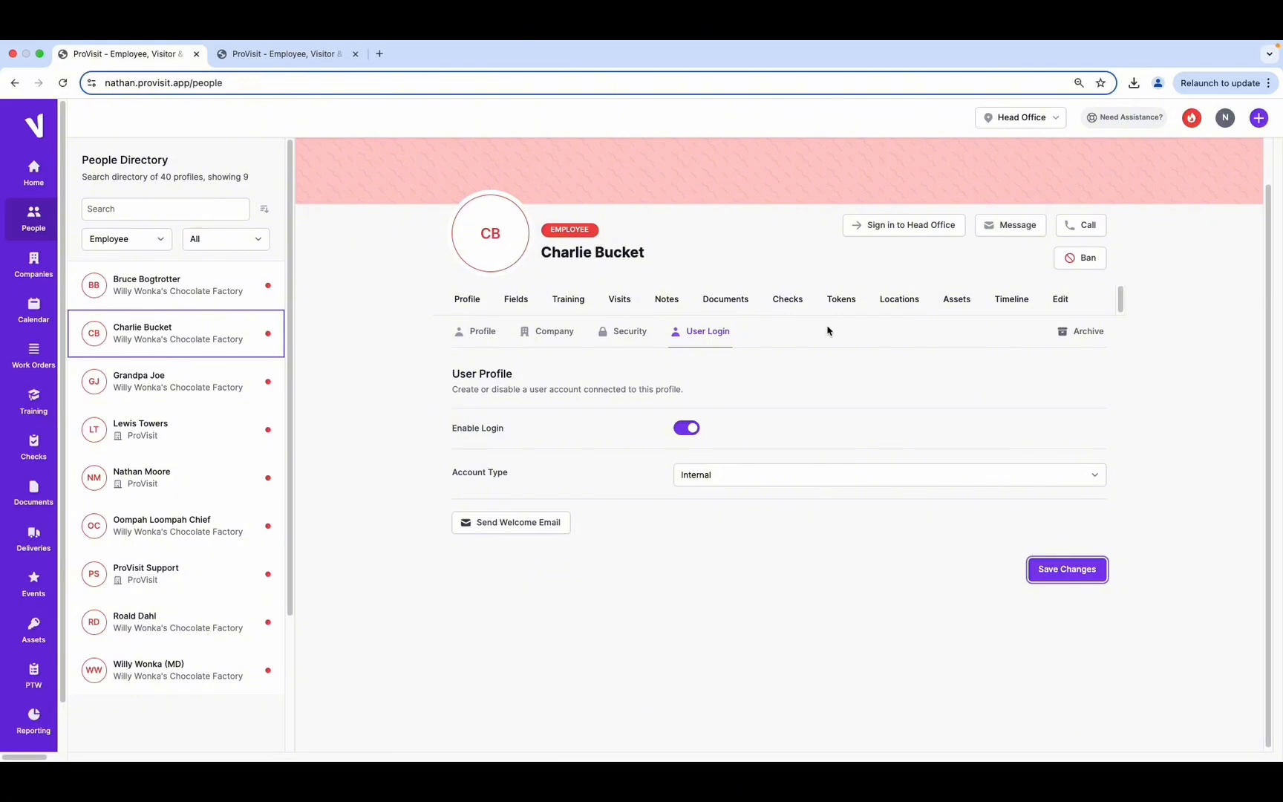
pyautogui.click(898, 300)
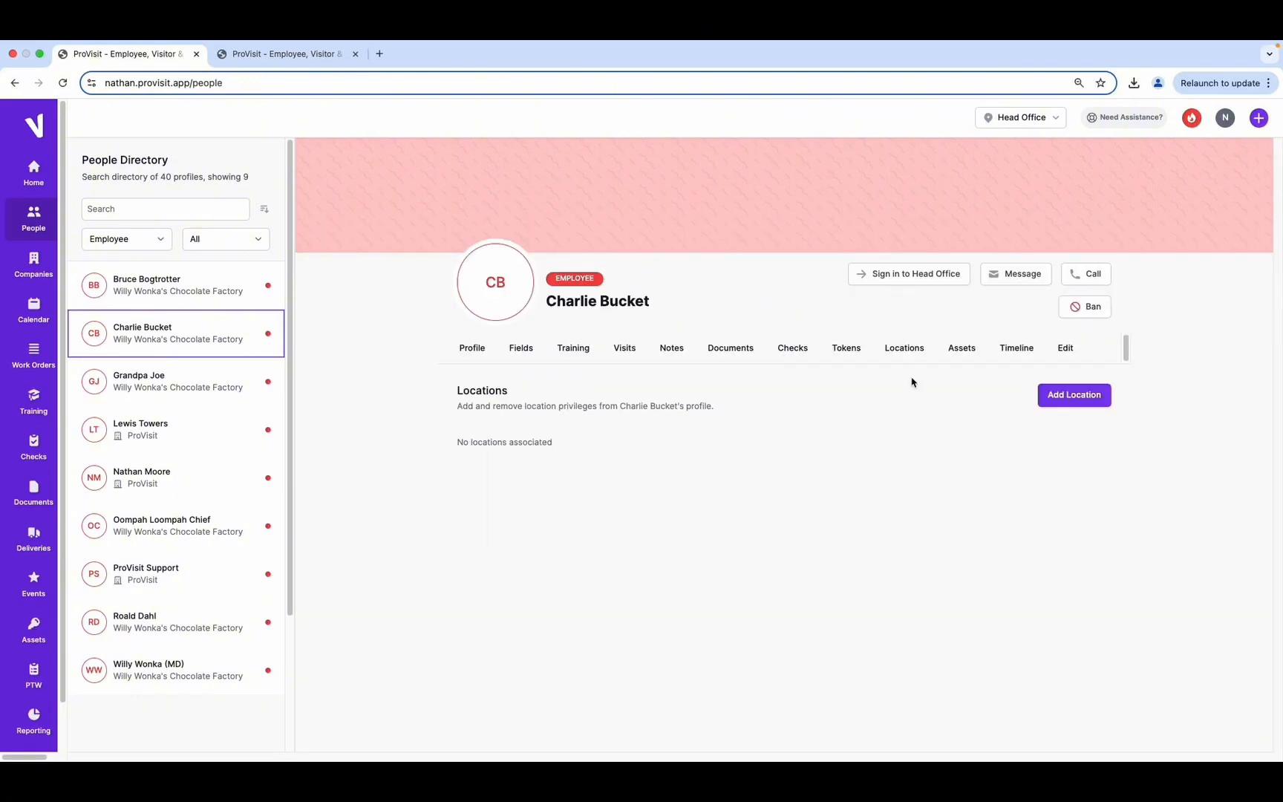
# Associate Head Office with the employee, marked as Host
pyautogui.click(1075, 403)
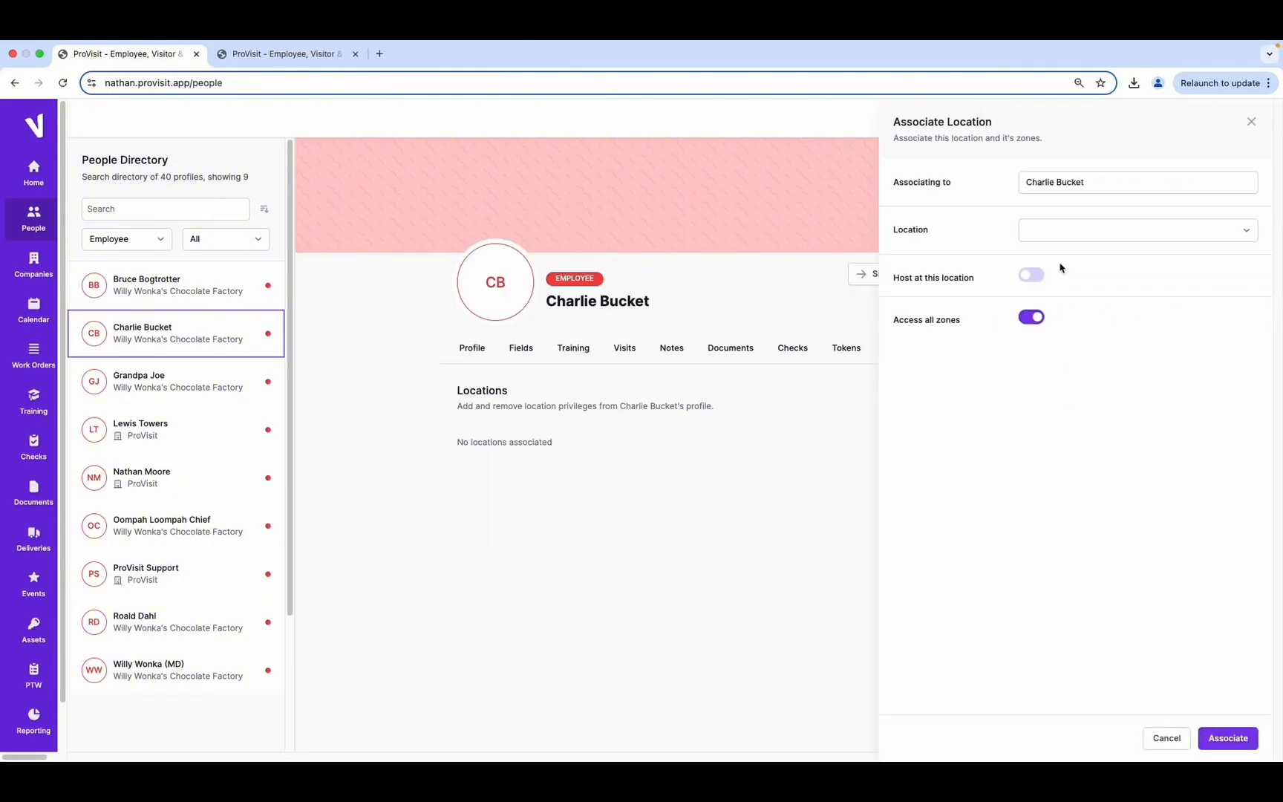
pyautogui.click(1064, 235)
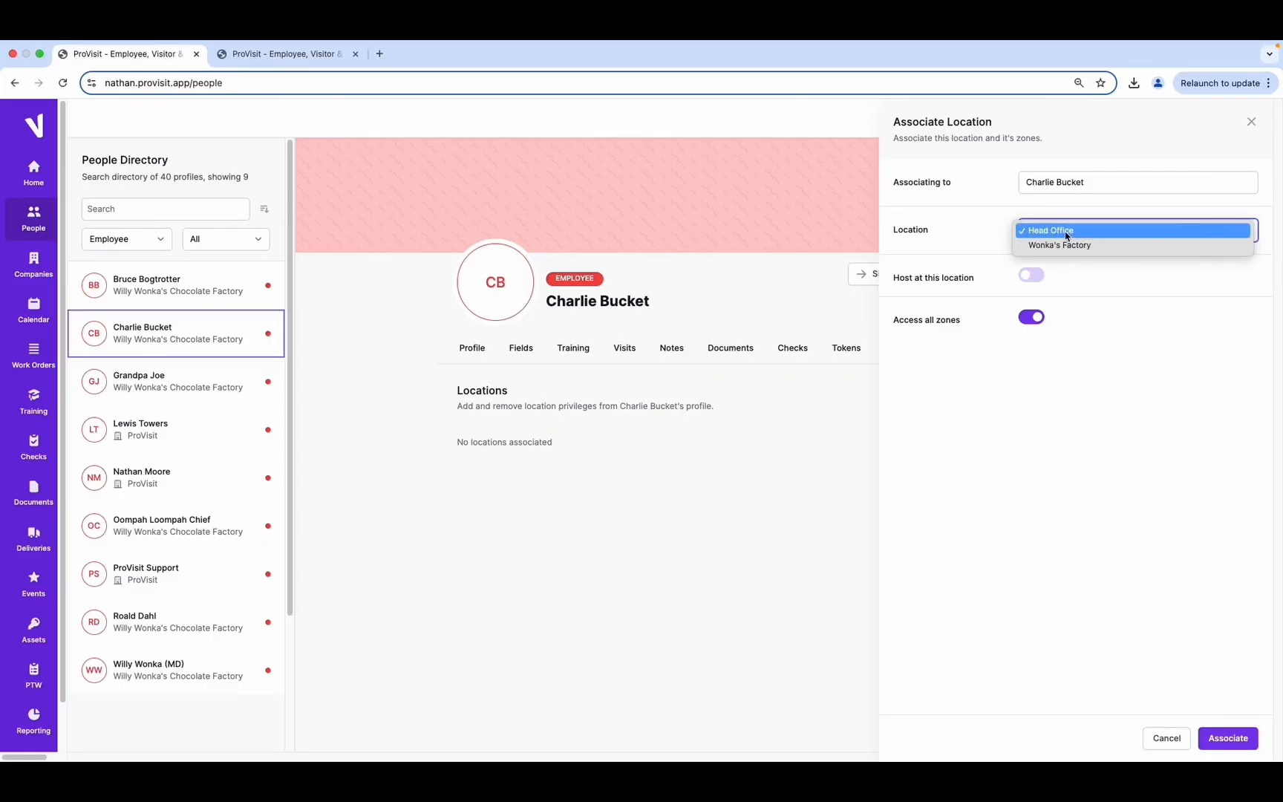
pyautogui.click(1066, 232)
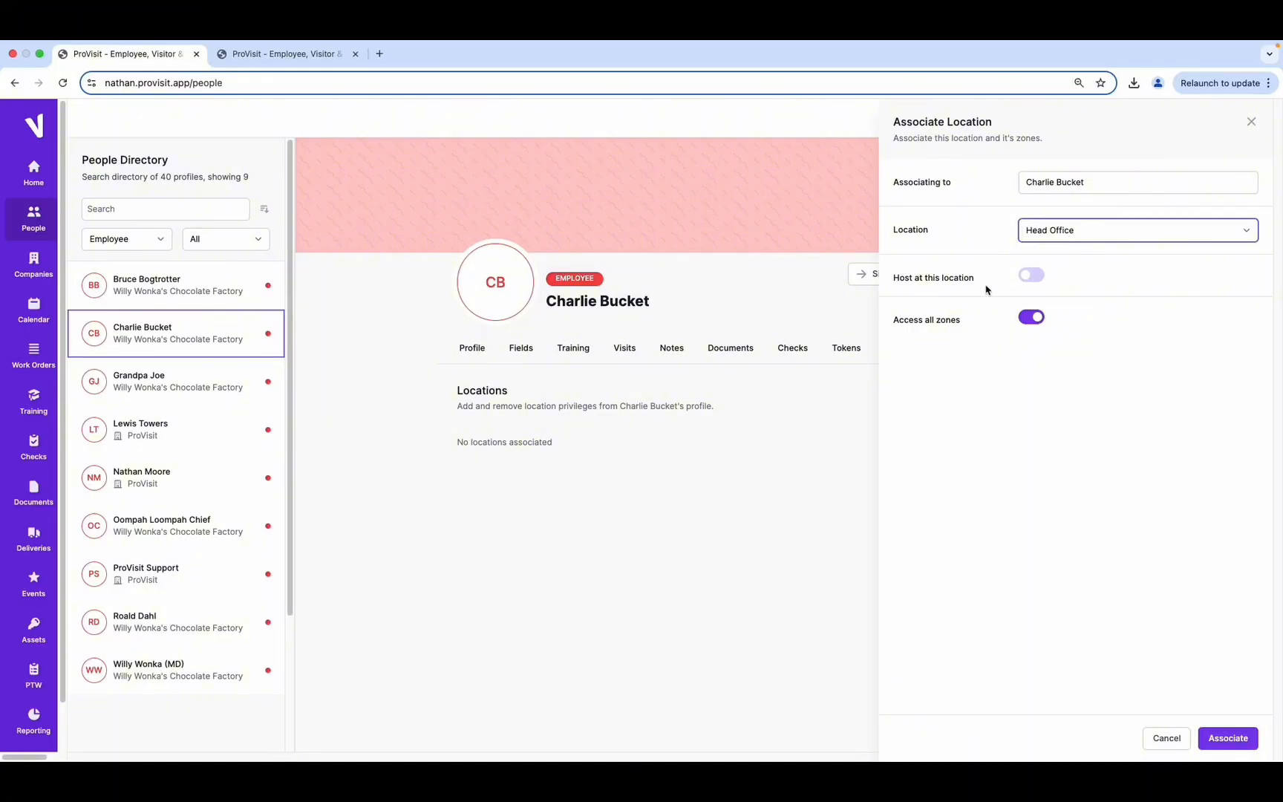
pyautogui.click(1035, 277)
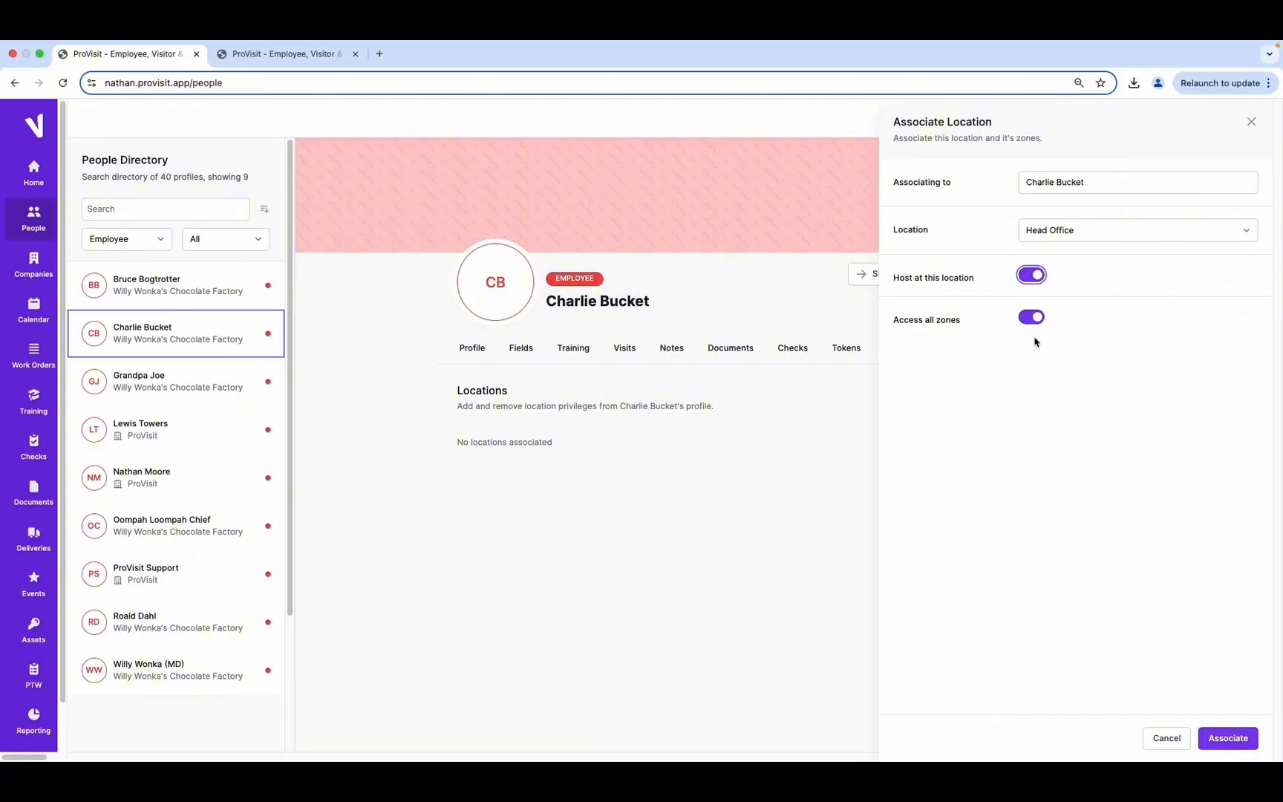
pyautogui.click(1228, 738)
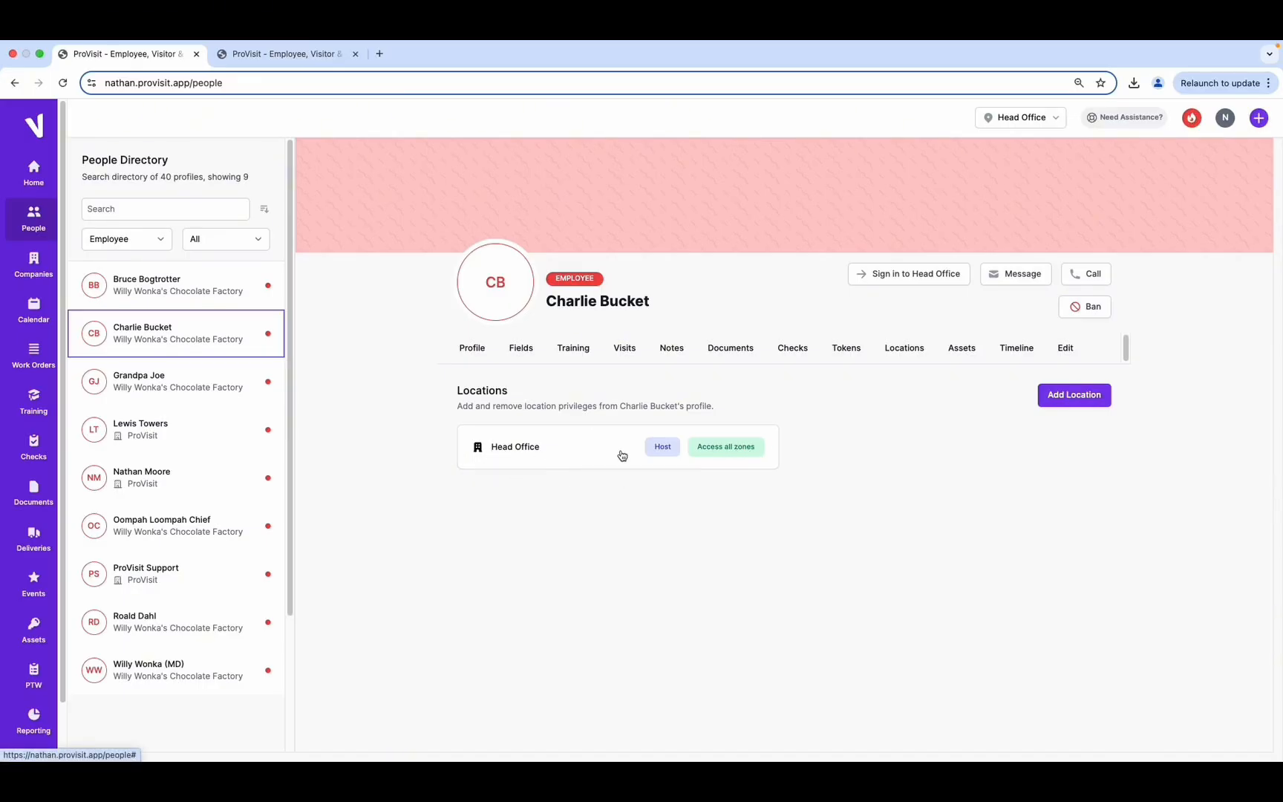
# Associate Wonka's Factory with the employee, also marked as Host
pyautogui.click(1077, 394)
pyautogui.click(1069, 233)
pyautogui.click(1067, 236)
pyautogui.click(1037, 277)
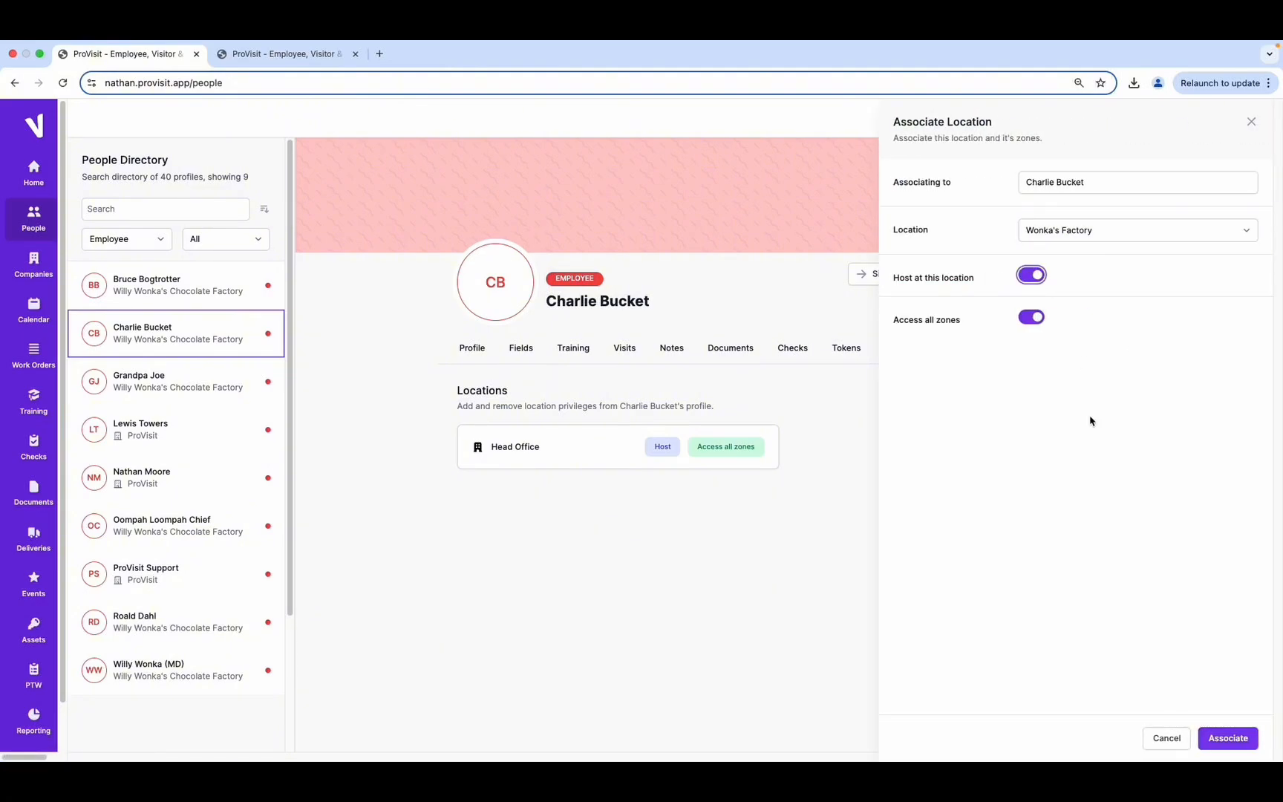
pyautogui.click(1228, 737)
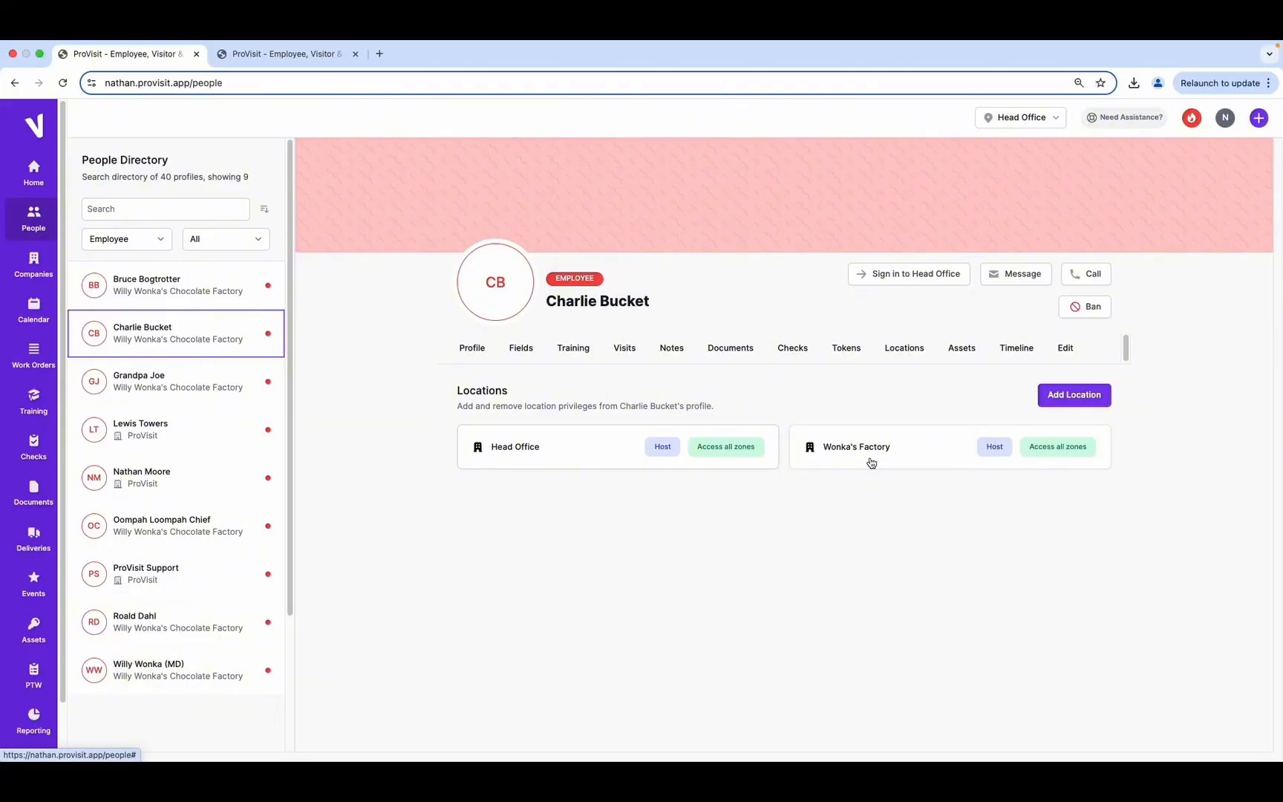
pyautogui.click(844, 354)
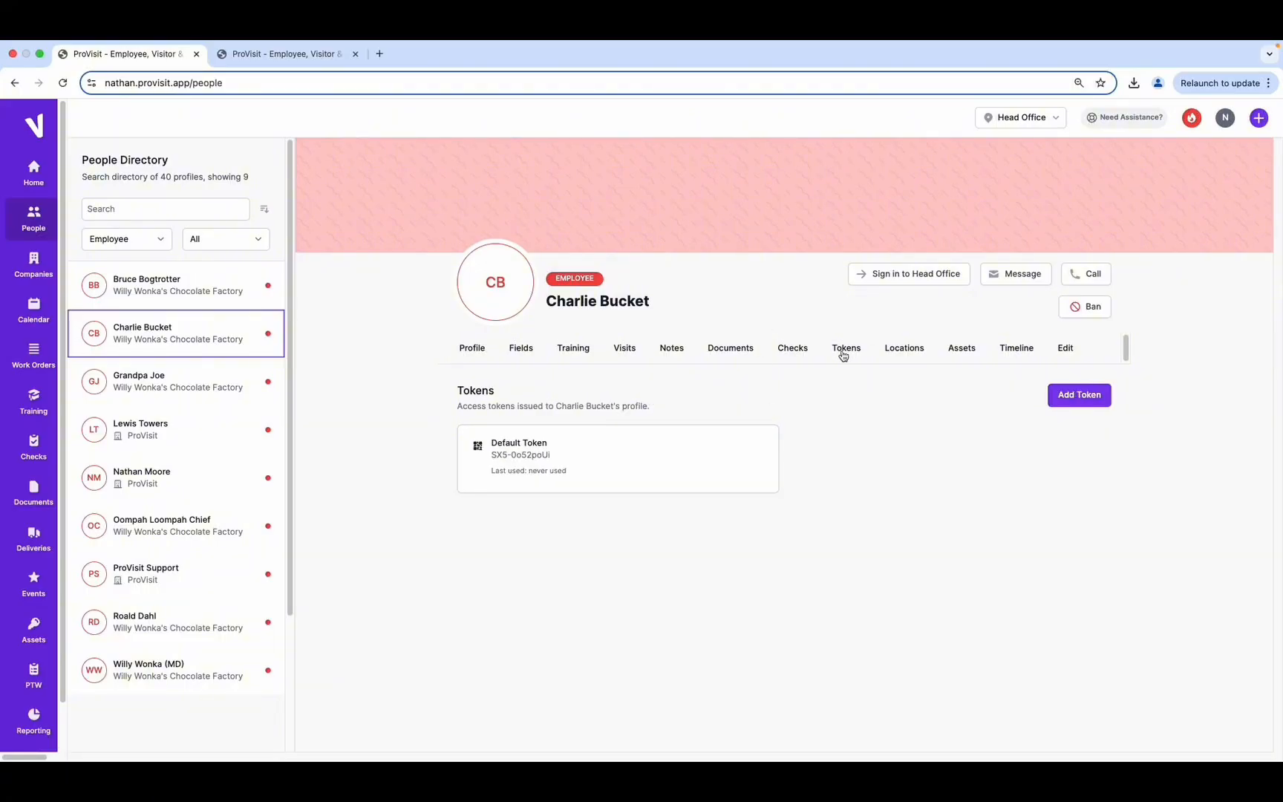
pyautogui.click(1091, 396)
pyautogui.click(1068, 216)
pyautogui.click(1088, 216)
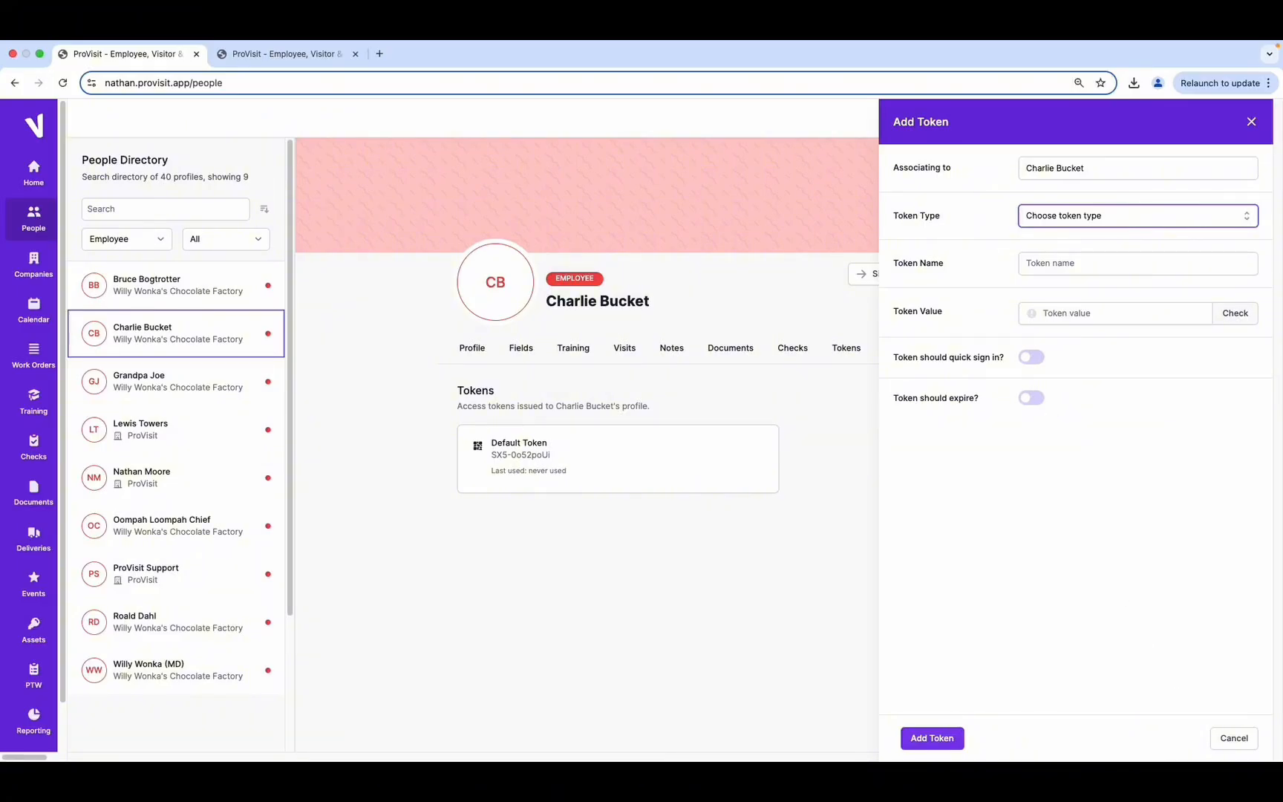
pyautogui.click(1234, 738)
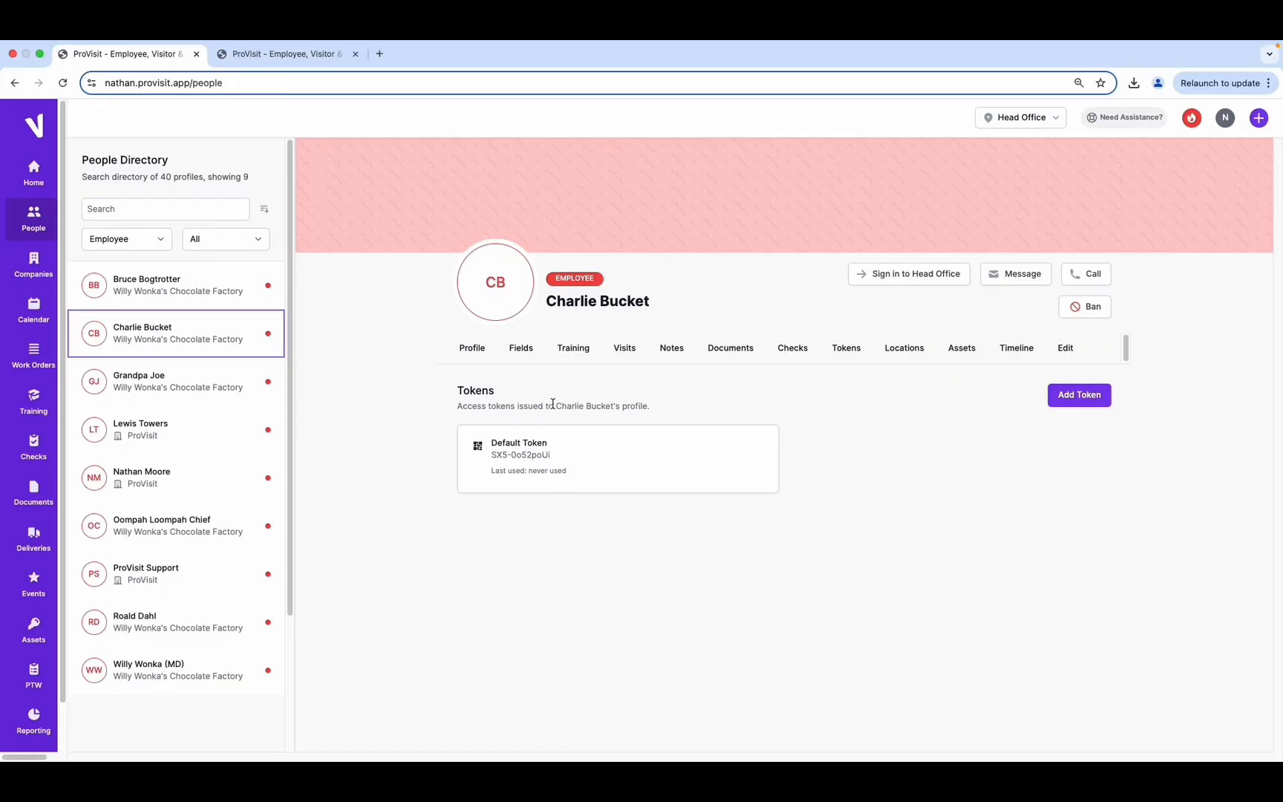
pyautogui.scroll(-2, 16, 488)
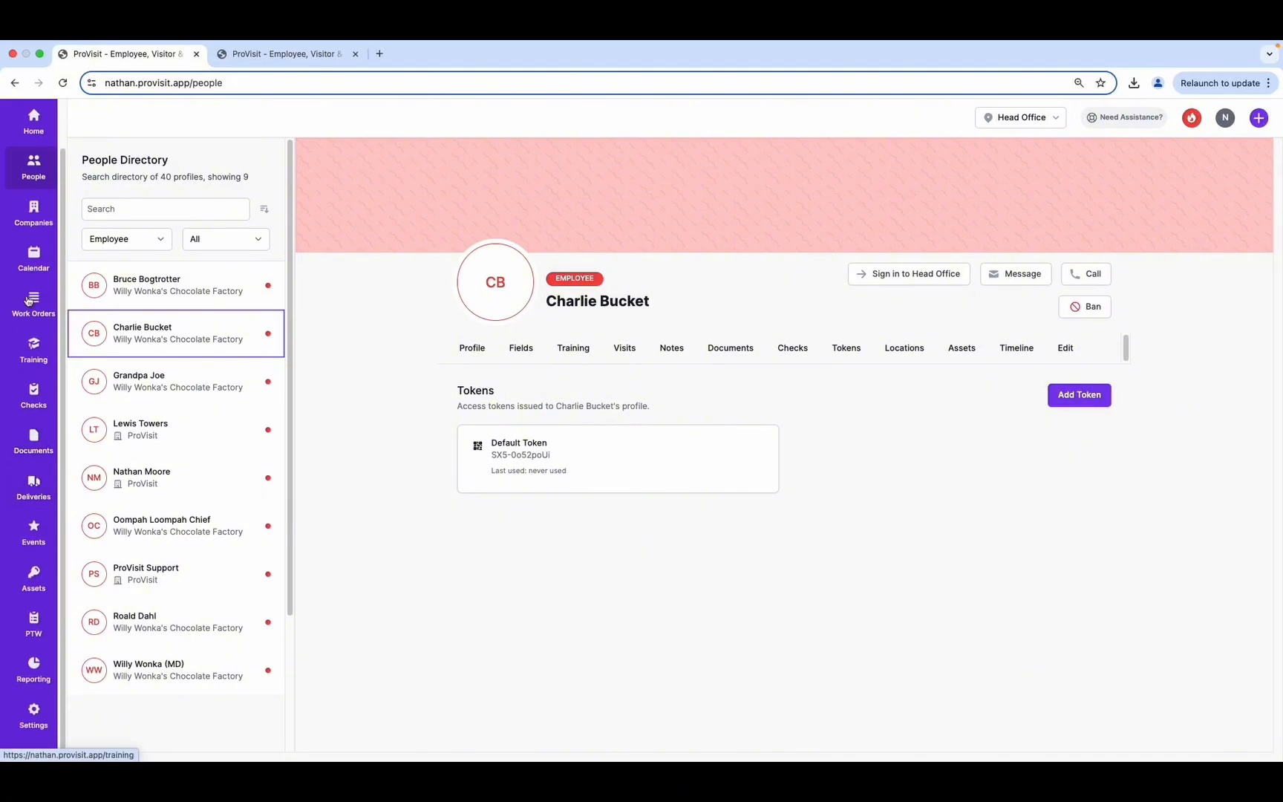
# In Settings > Users, change the invited employee's role to Admin and save
pyautogui.click(33, 712)
pyautogui.scroll(-5, 160, 588)
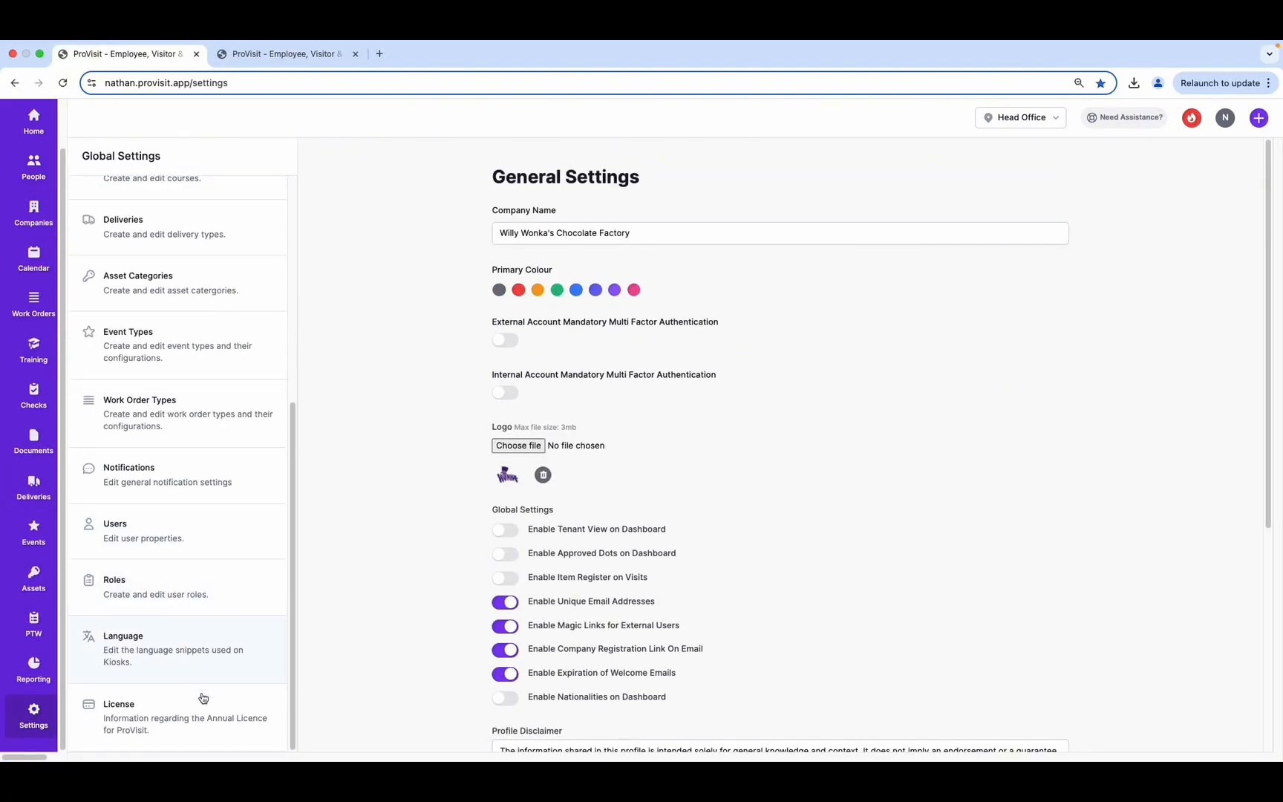
pyautogui.click(144, 525)
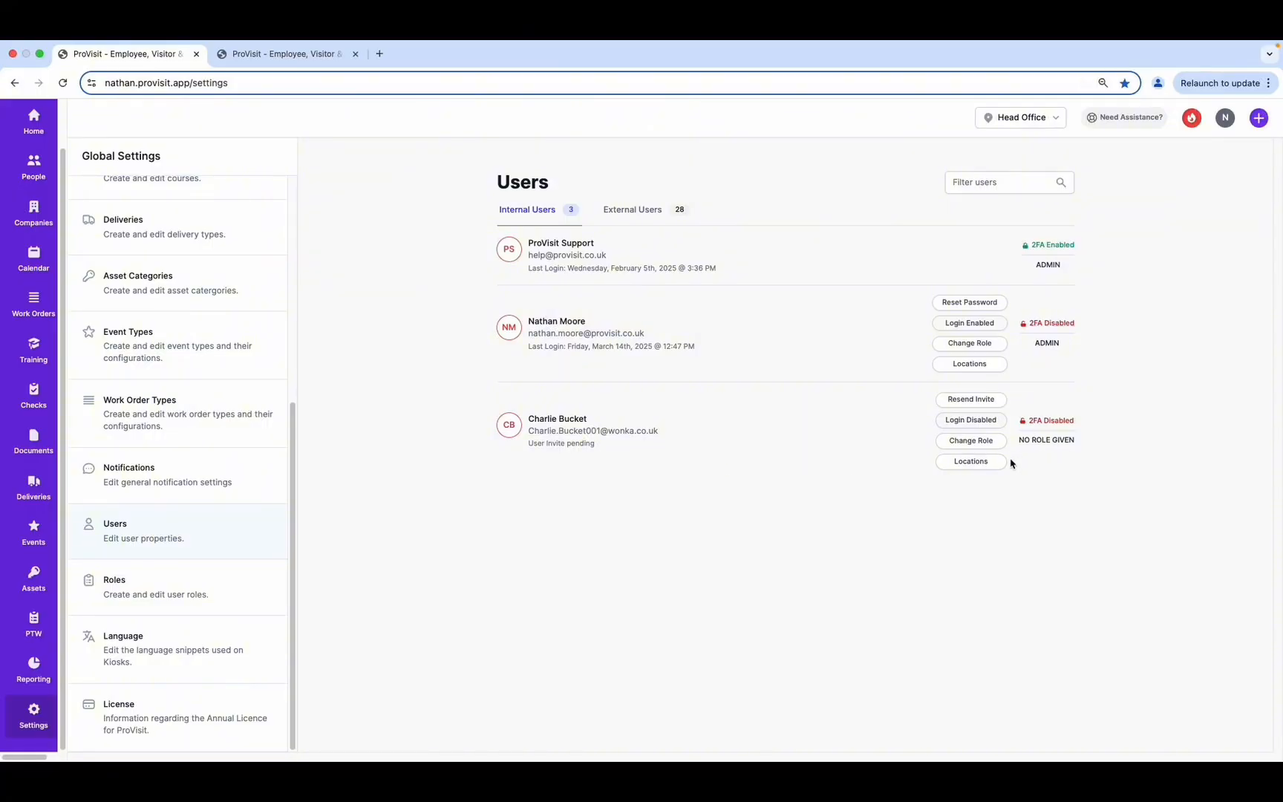
pyautogui.click(990, 444)
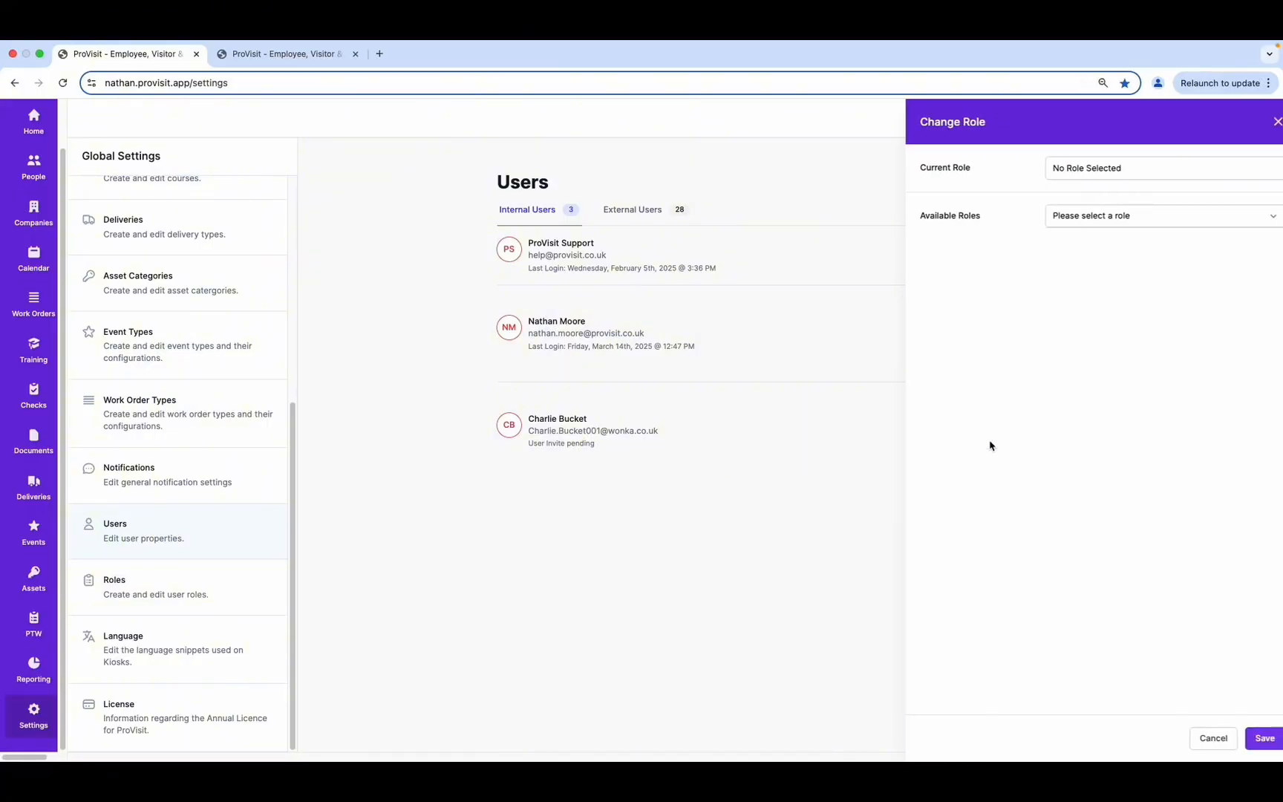
pyautogui.click(1089, 224)
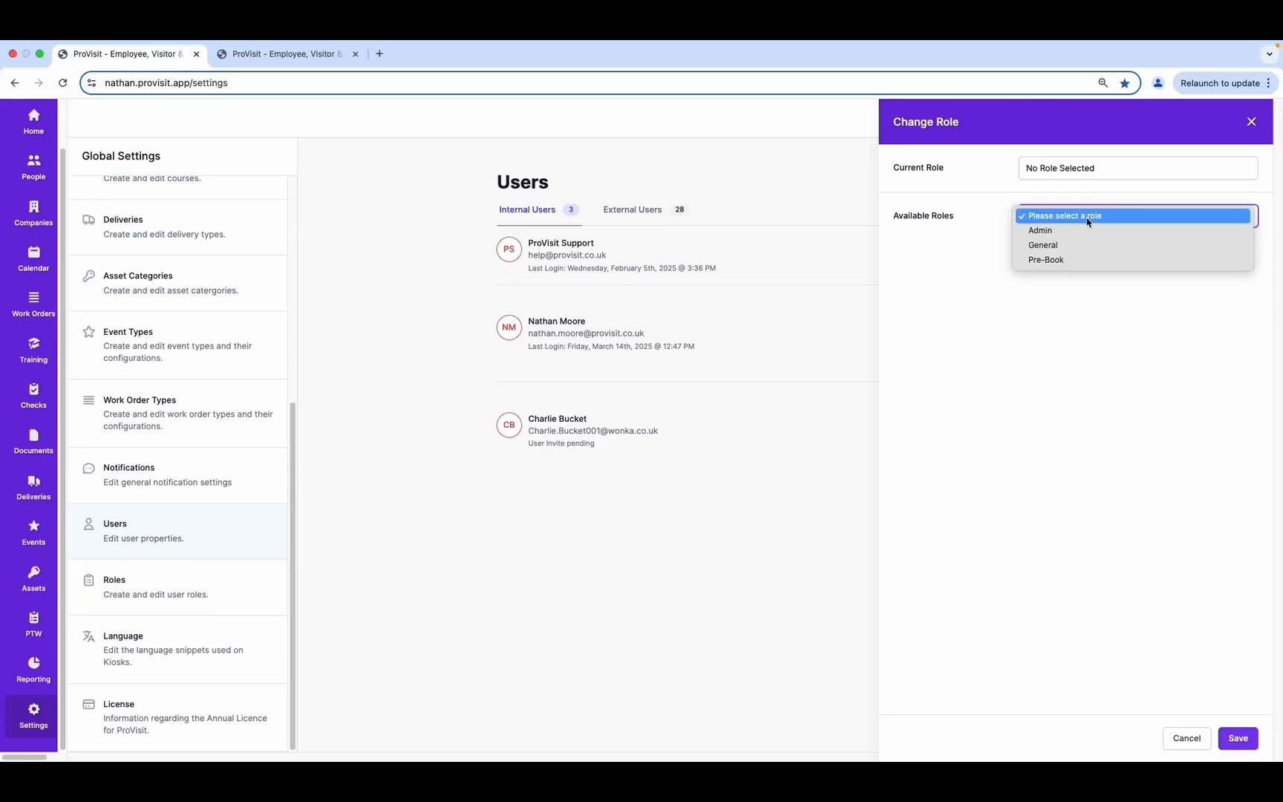
pyautogui.click(1051, 251)
pyautogui.click(1232, 741)
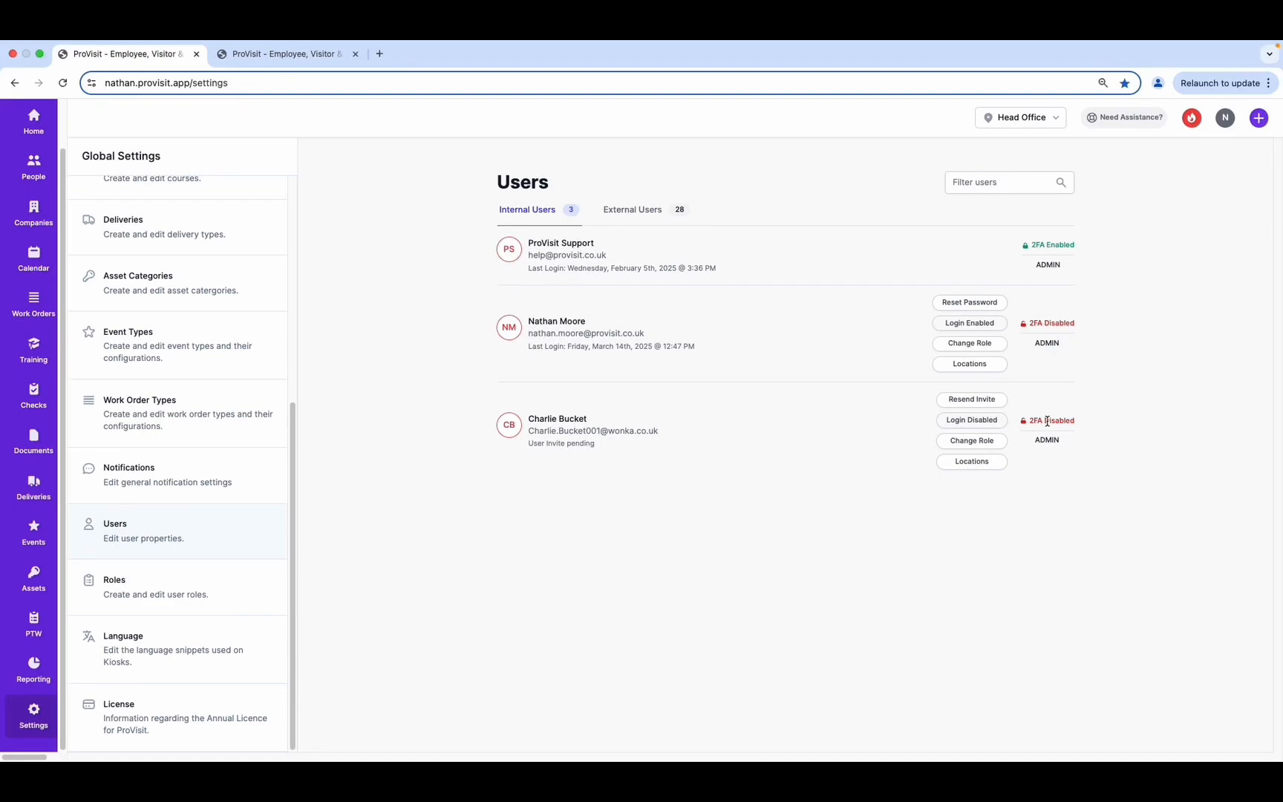
# Give the employee's account access to Head Office and Wonka's Factory, then return to their profile
pyautogui.click(977, 467)
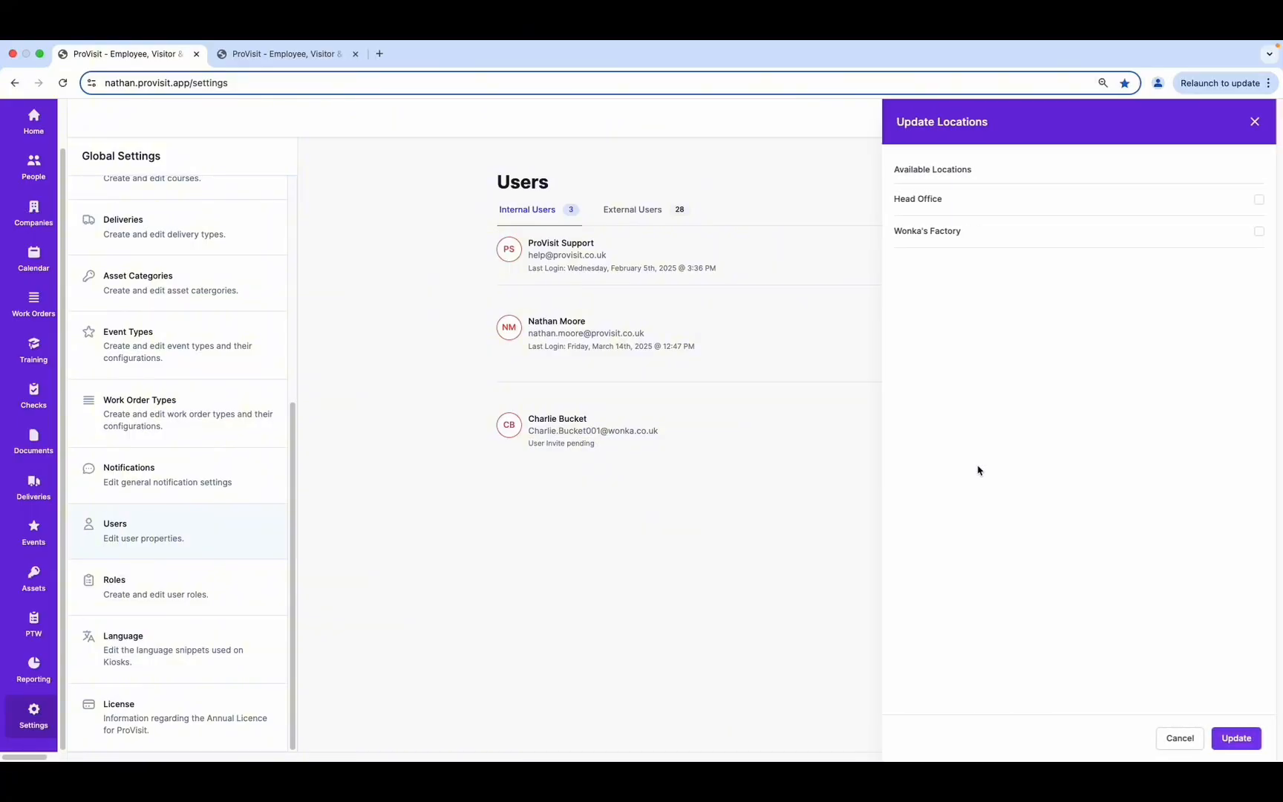
pyautogui.click(1255, 199)
pyautogui.click(1256, 231)
pyautogui.click(1213, 743)
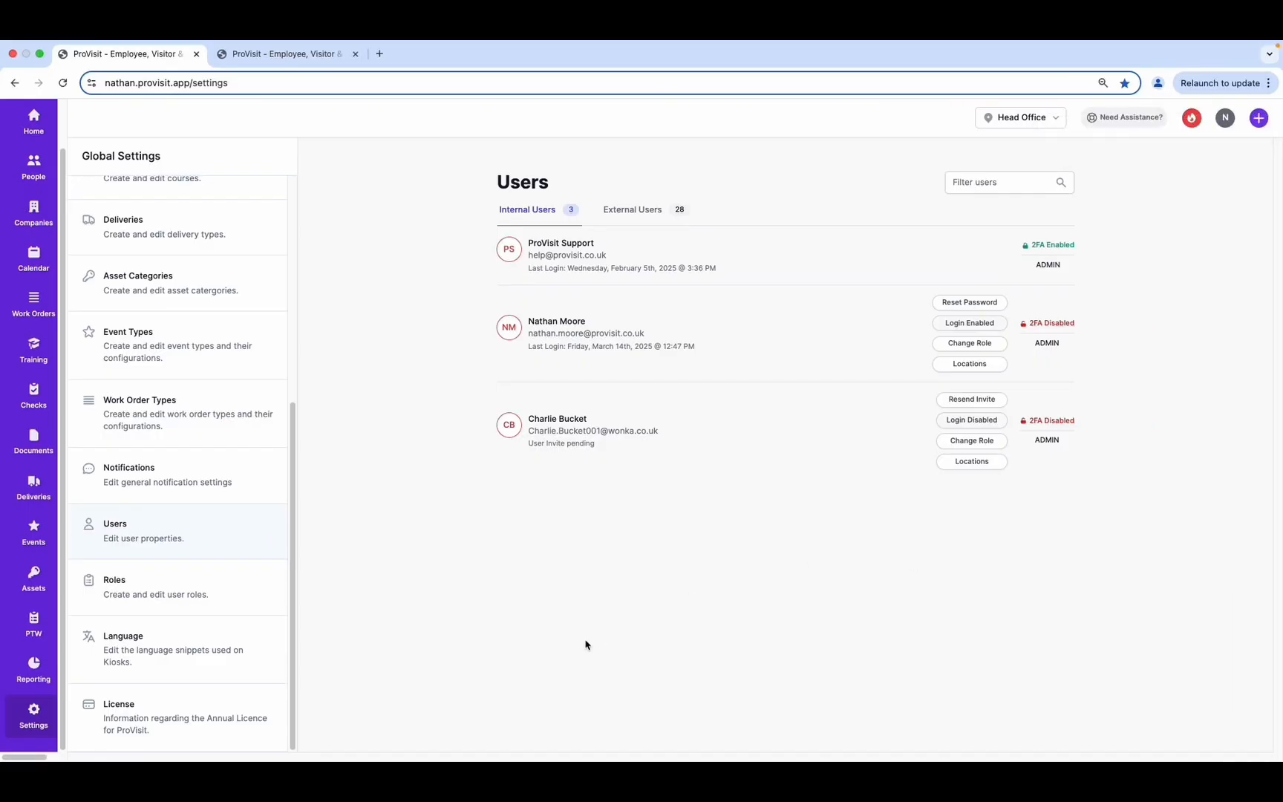
pyautogui.scroll(2, 33, 245)
pyautogui.click(33, 224)
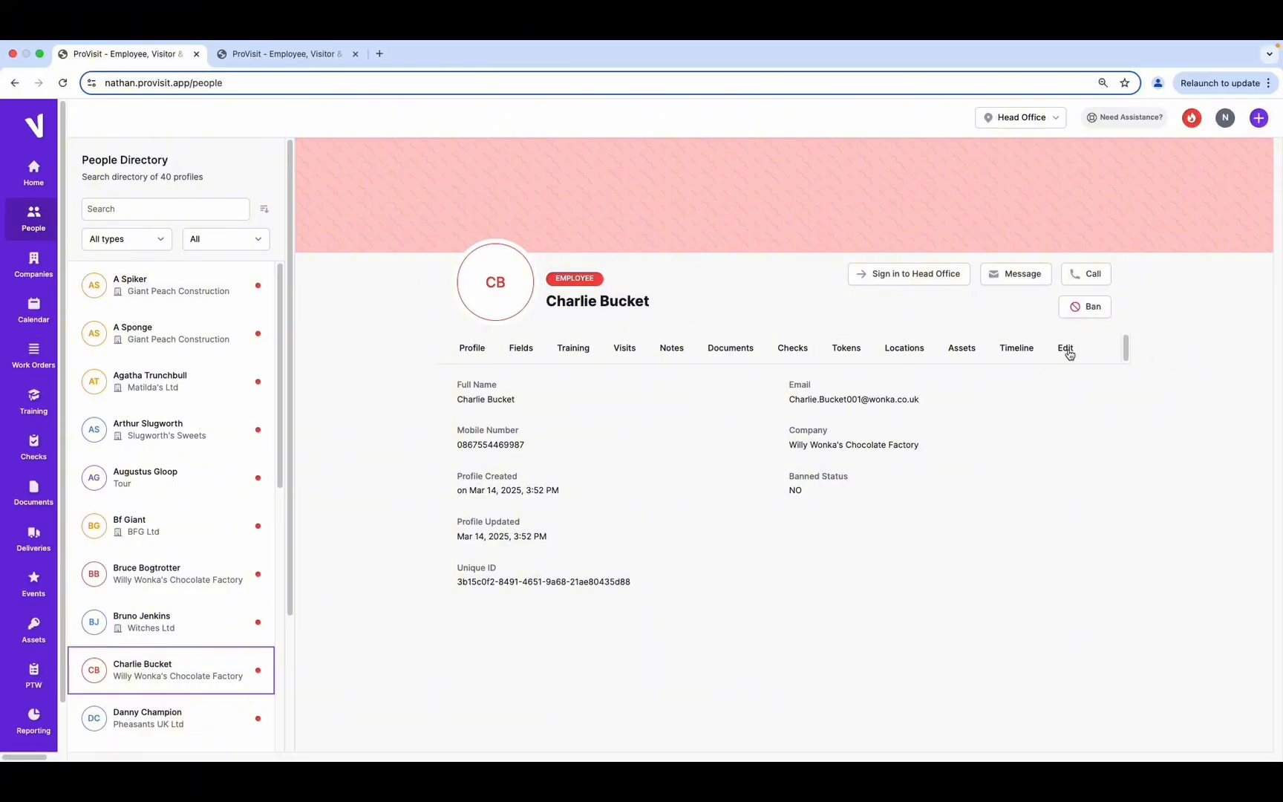
# Send the employee a welcome email from their profile's User Login settings
pyautogui.click(1066, 348)
pyautogui.click(719, 382)
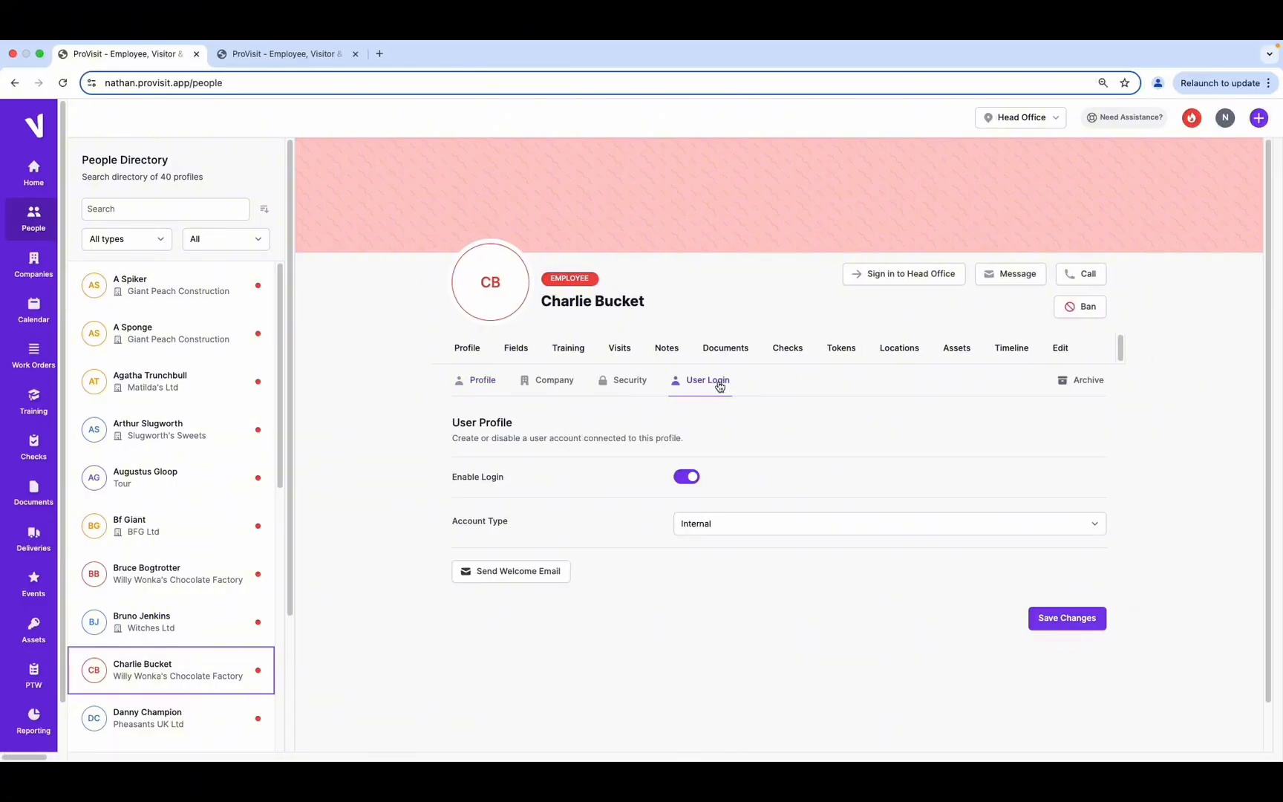
pyautogui.scroll(-1, 507, 581)
pyautogui.click(513, 554)
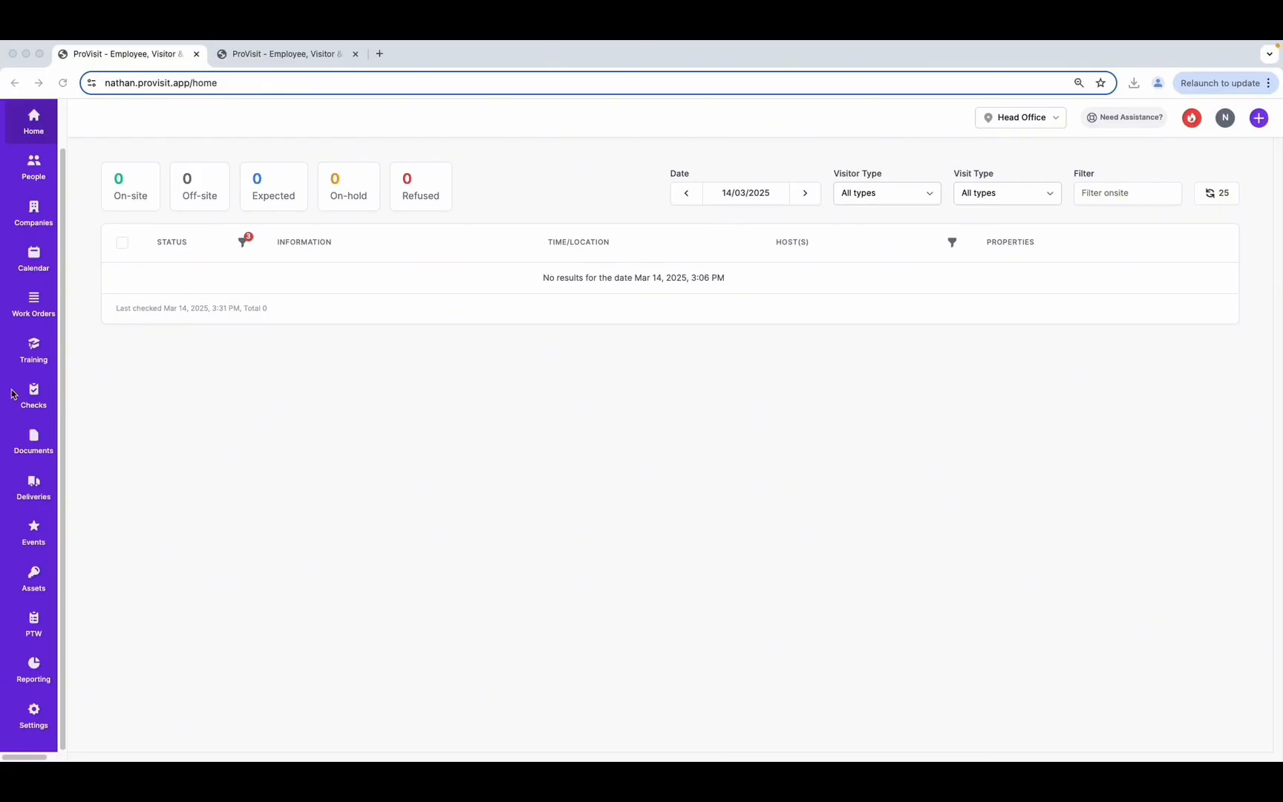
# Open the General role's permissions from the Roles list in Settings
pyautogui.click(34, 716)
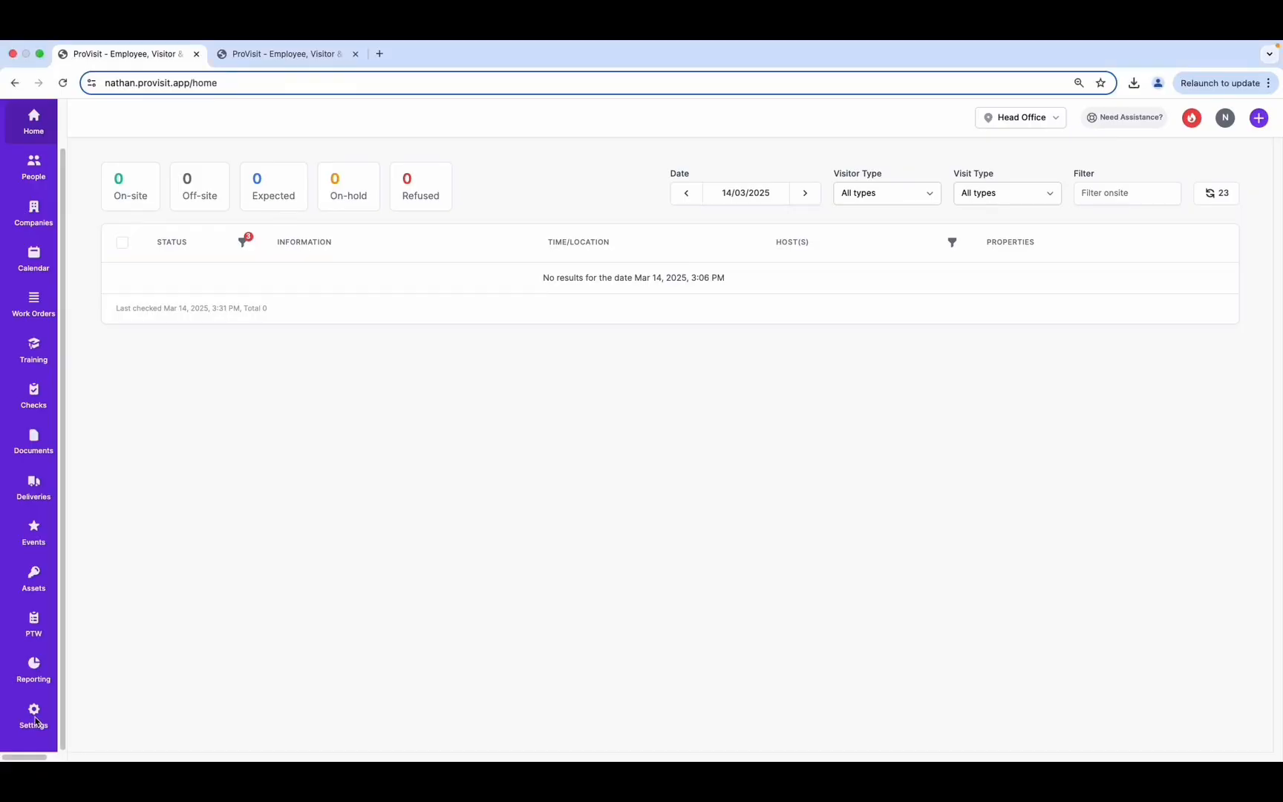
pyautogui.scroll(-5, 204, 600)
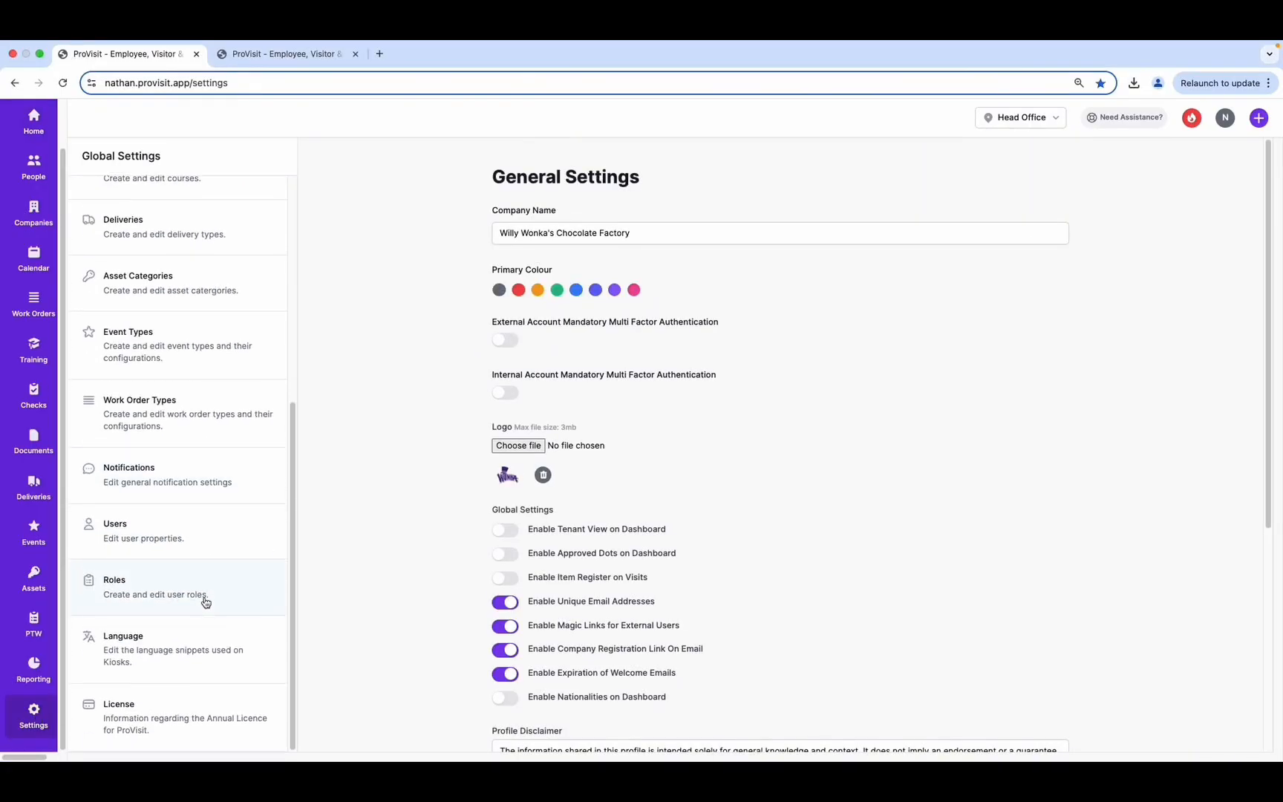
pyautogui.click(145, 607)
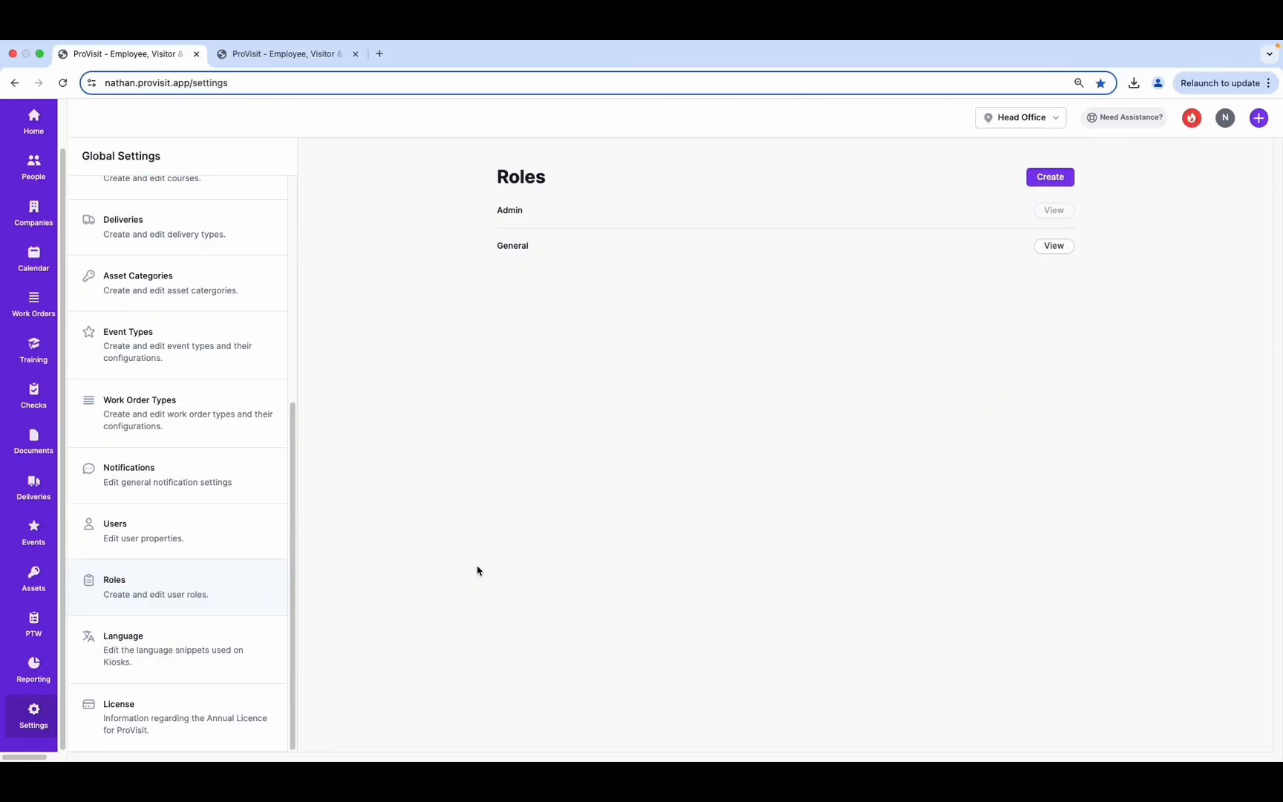
pyautogui.click(1056, 247)
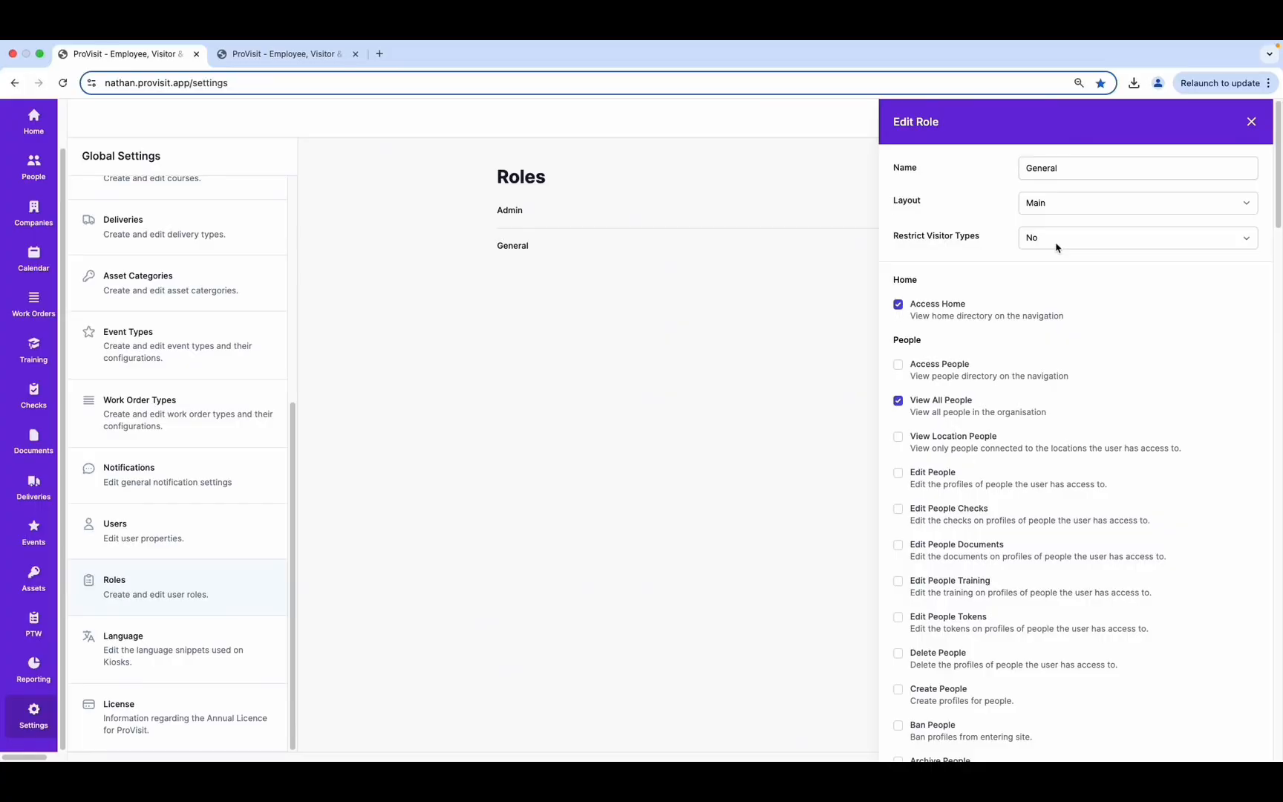
# Untick Access Home, View All People, Access Calendar and View All Visits for General
pyautogui.click(898, 305)
pyautogui.click(899, 402)
pyautogui.scroll(-8, 1121, 435)
pyautogui.click(899, 539)
pyautogui.click(899, 575)
pyautogui.scroll(8, 1025, 490)
# Re-tick Access Home, Access Calendar and View All Visits, then update the General role
pyautogui.click(900, 305)
pyautogui.scroll(-5, 1037, 391)
pyautogui.scroll(-4, 899, 511)
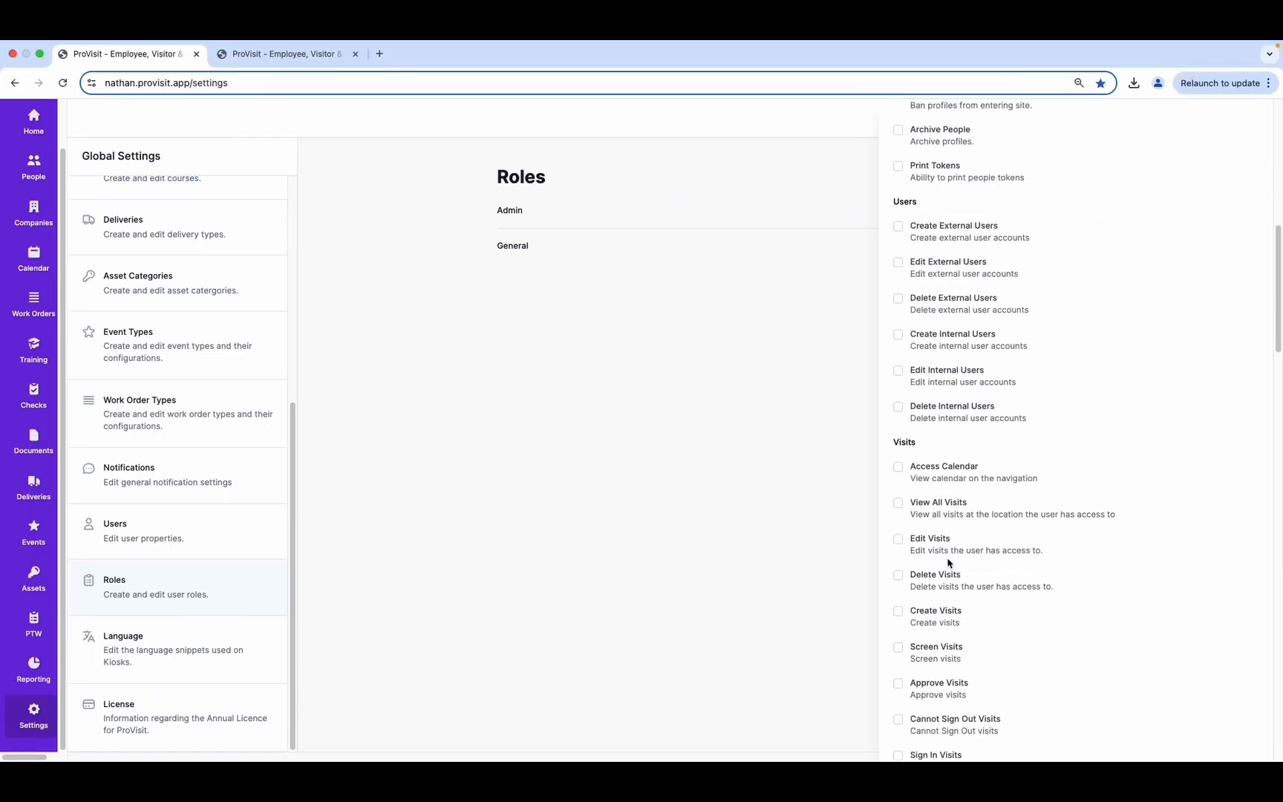
pyautogui.click(899, 467)
pyautogui.click(898, 505)
pyautogui.scroll(-10, 1216, 704)
pyautogui.click(1226, 739)
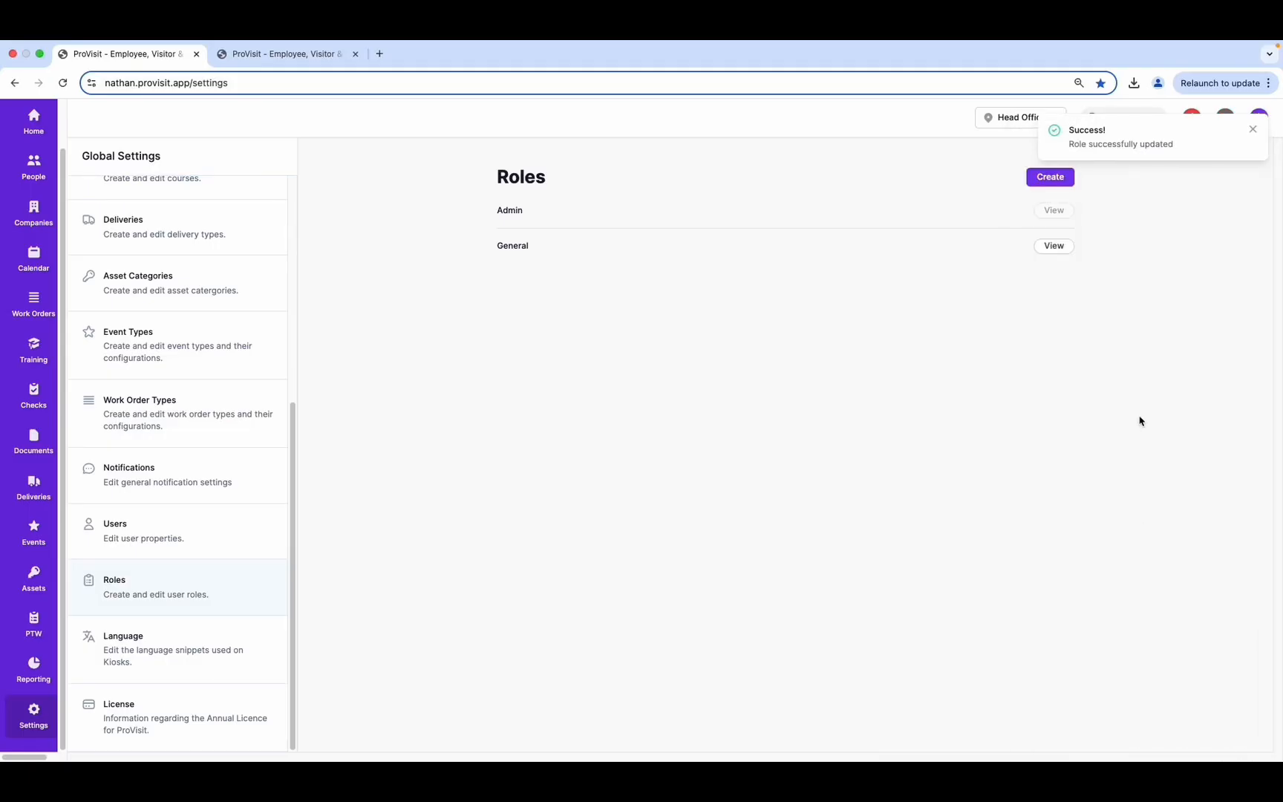
# Reopen the General role to check its permissions and close it unchanged
pyautogui.click(1052, 246)
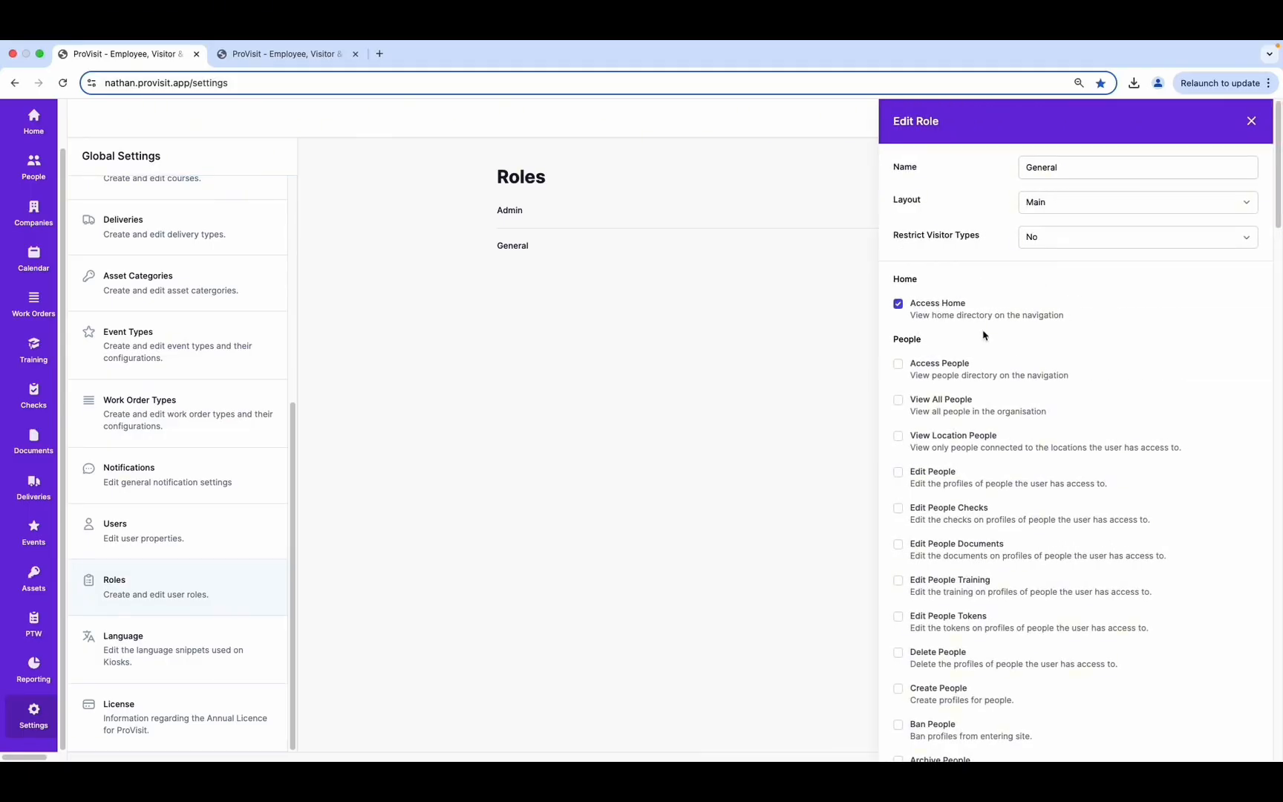
pyautogui.scroll(-15, 988, 393)
pyautogui.scroll(15, 1000, 547)
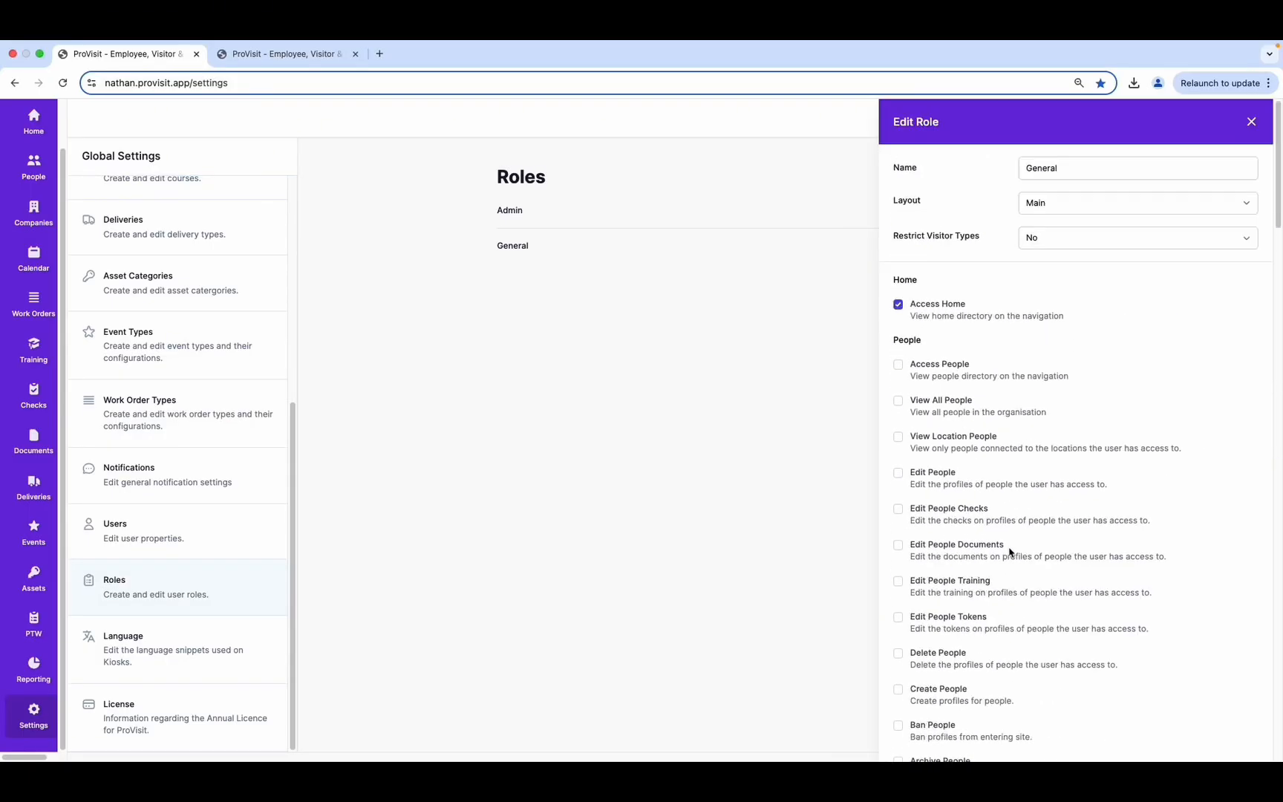
pyautogui.click(1252, 121)
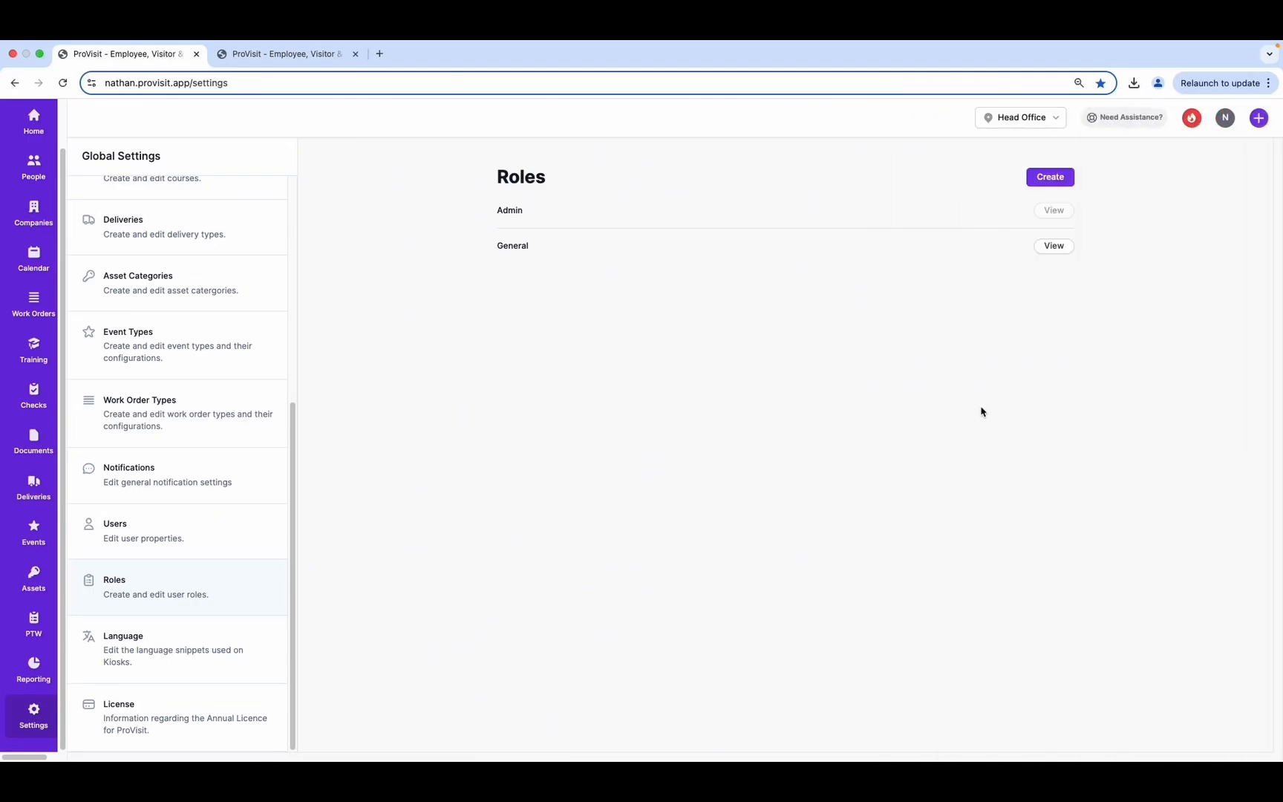
# Start a new role and name it 'Pre-Book'
pyautogui.click(1058, 179)
pyautogui.click(1056, 171)
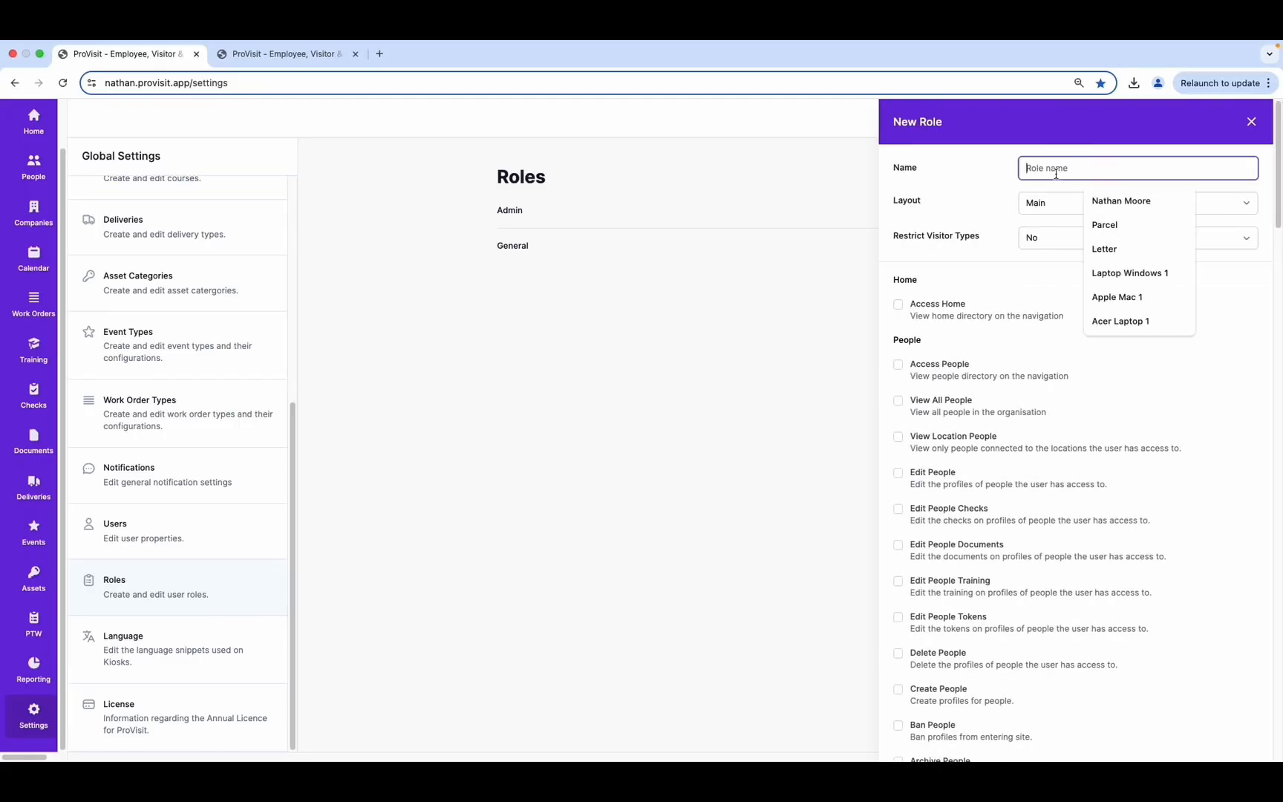
pyautogui.write('Pre-ook')
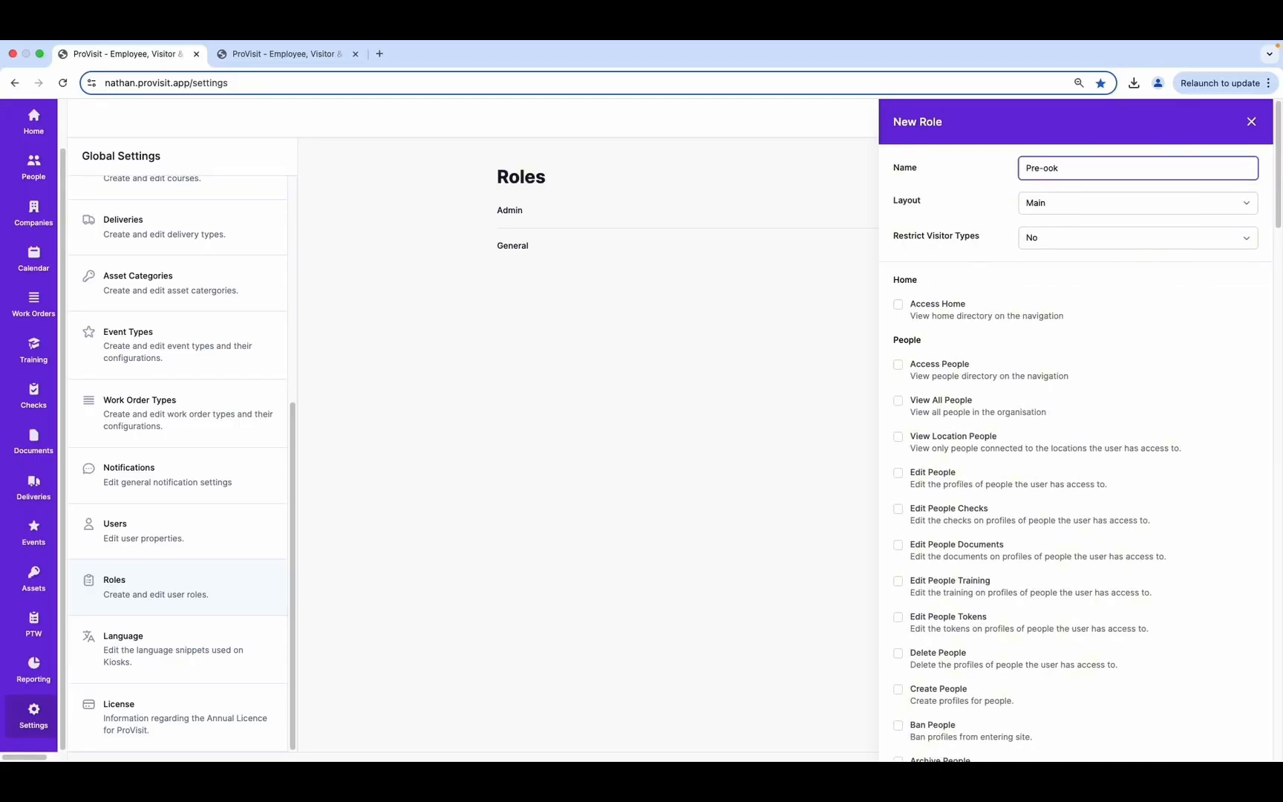
pyautogui.click(1043, 168)
pyautogui.write('B')
# Enable Access Calendar and Create Visits for Pre-Book and store the role
pyautogui.scroll(-4, 928, 300)
pyautogui.scroll(-7, 939, 302)
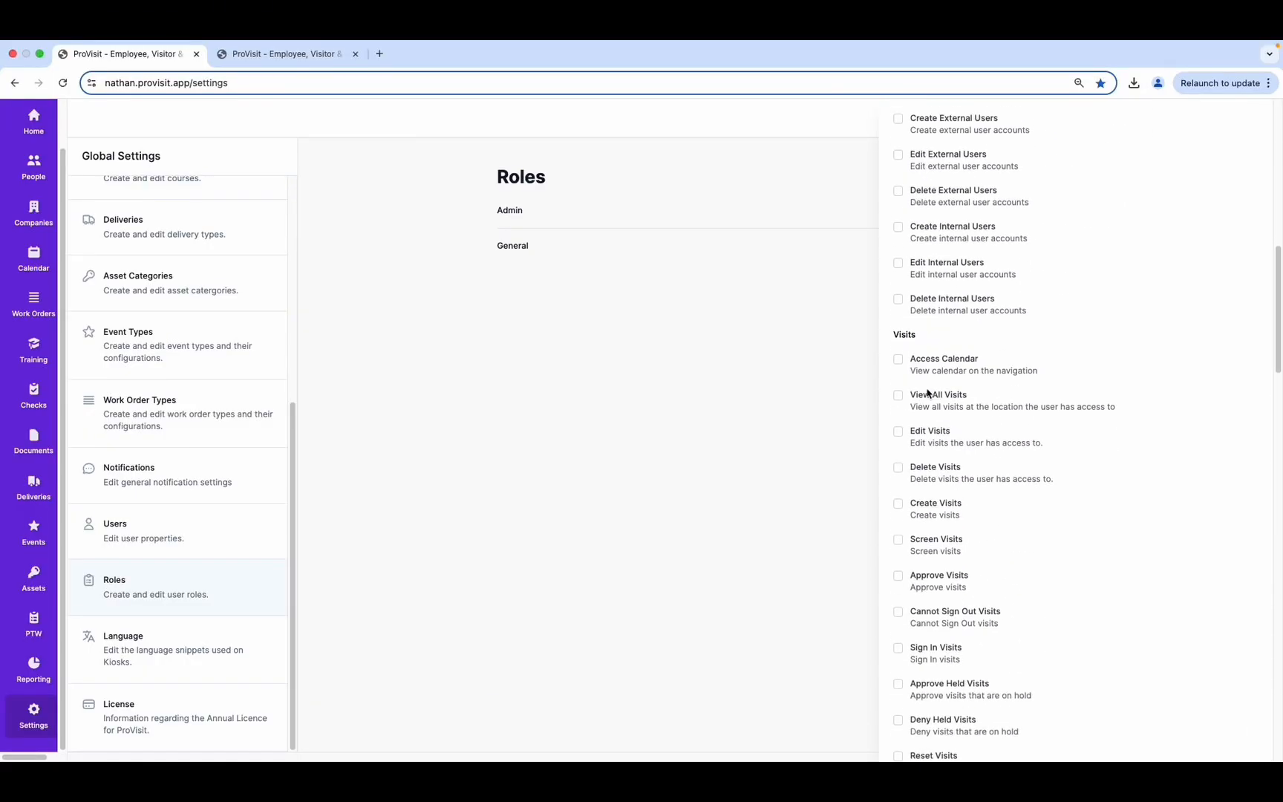
pyautogui.click(898, 360)
pyautogui.scroll(-1, 901, 367)
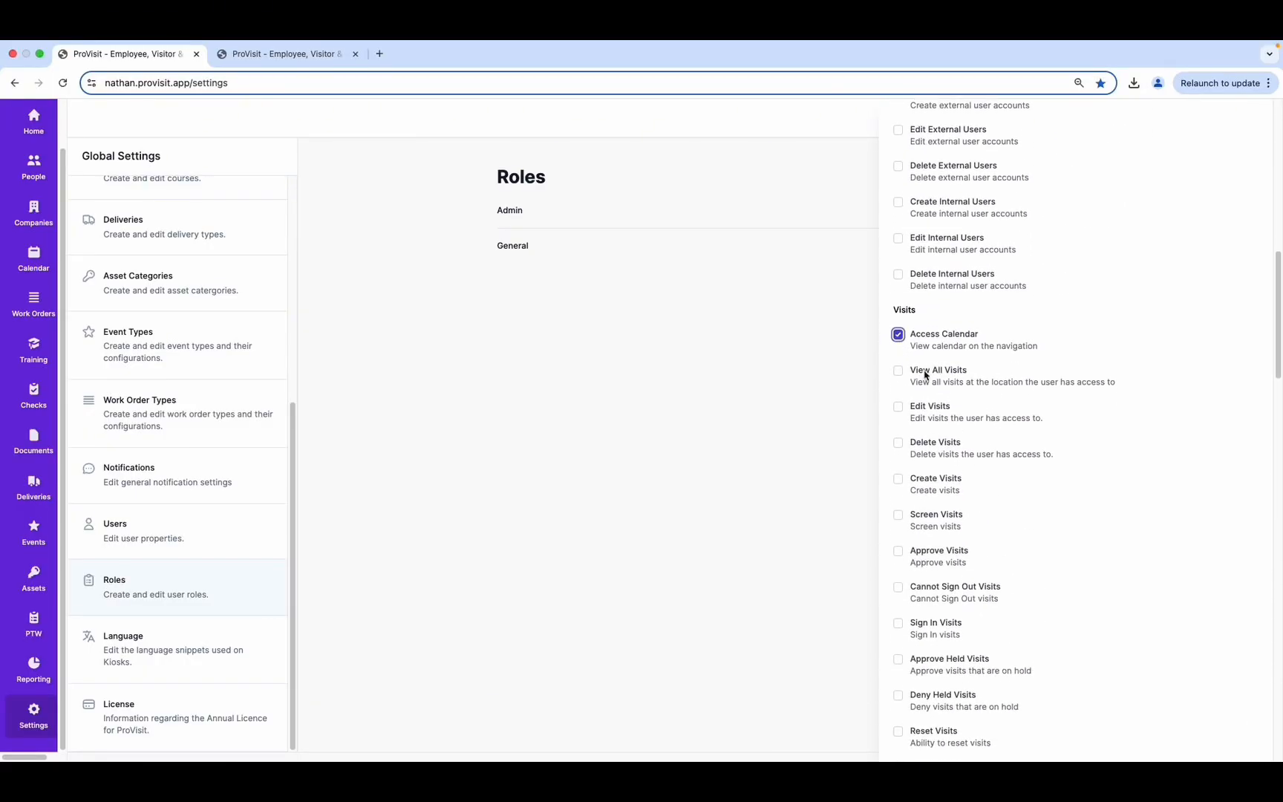
pyautogui.click(899, 471)
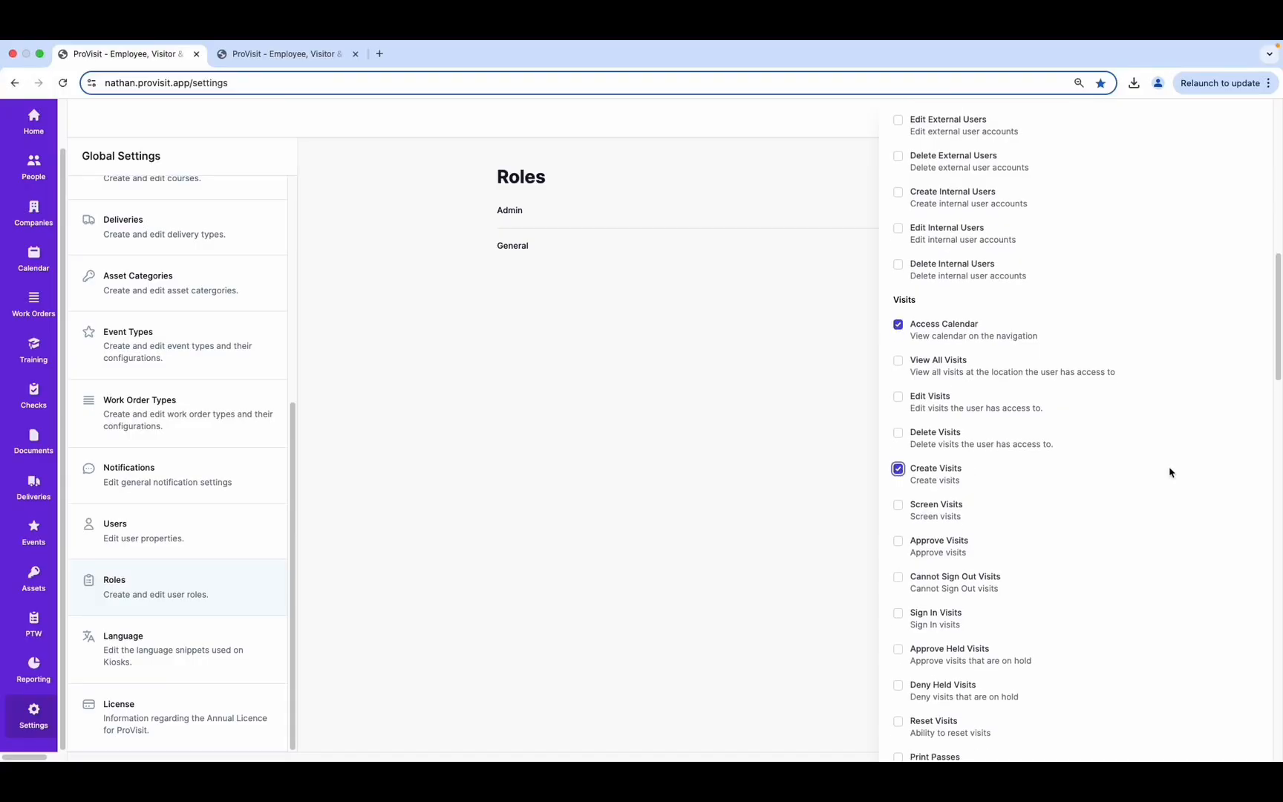
pyautogui.scroll(-15, 1169, 472)
pyautogui.click(1228, 739)
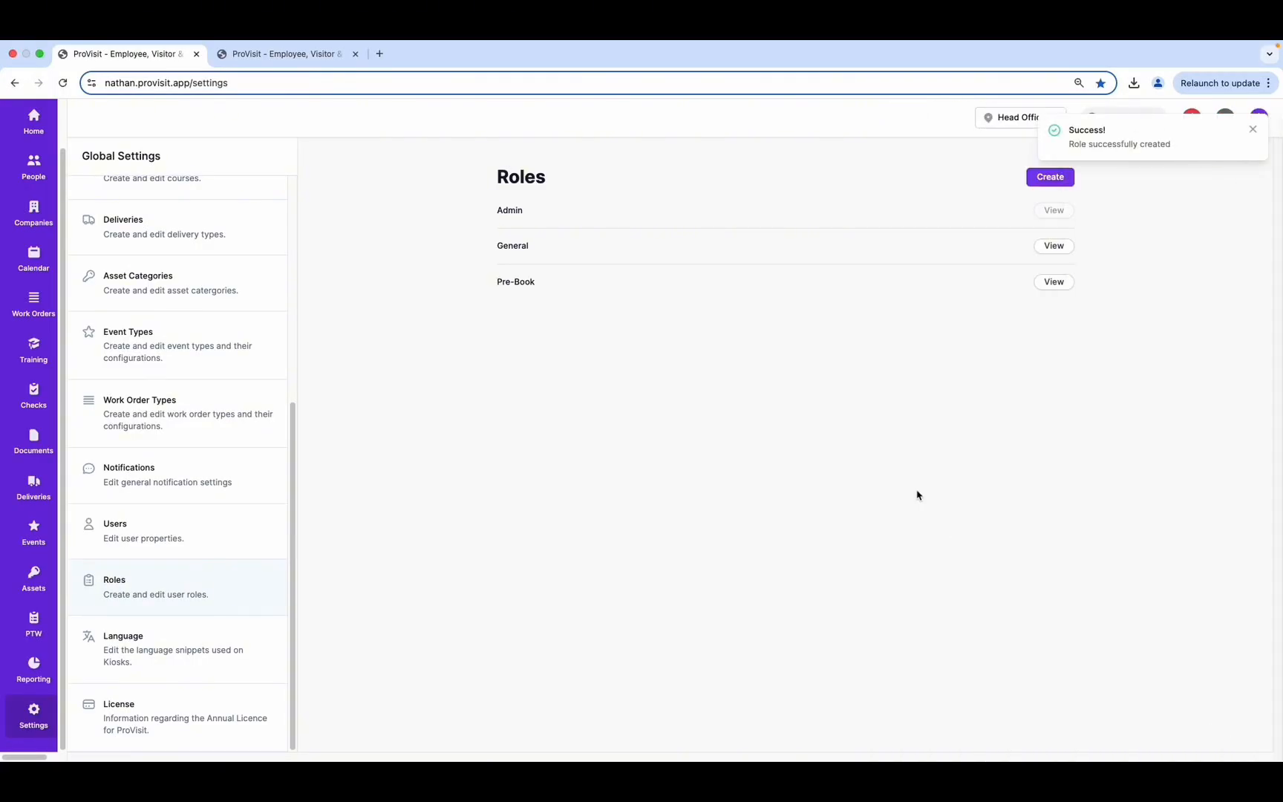